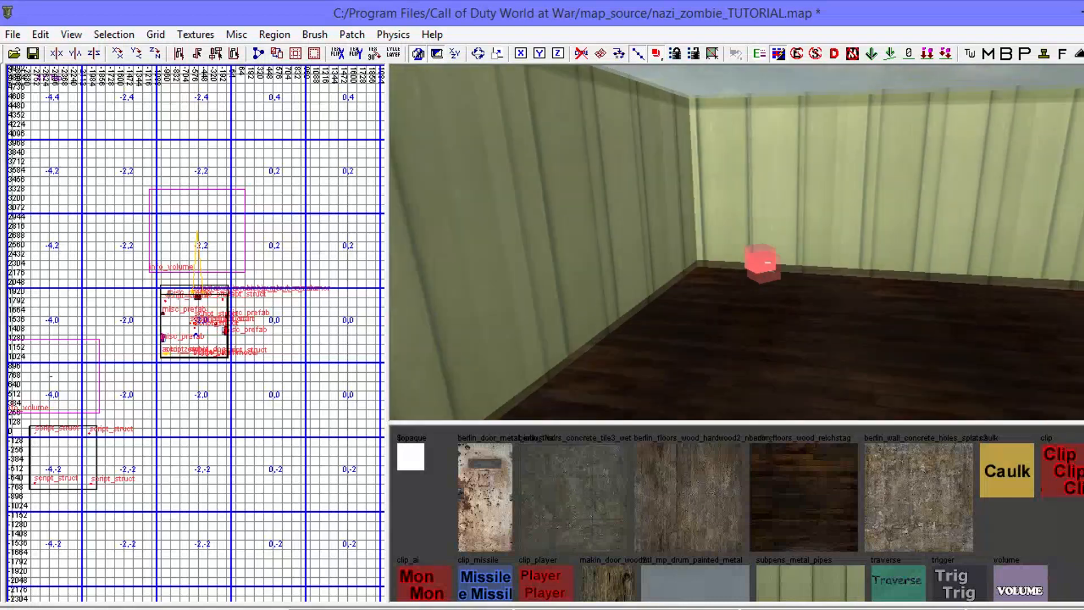
- Split the long wall brush beside the trigger door vertically into two pieces with the clipper in the front view
{"action": "left_click", "coordinate": [784, 160], "text": "shift"}
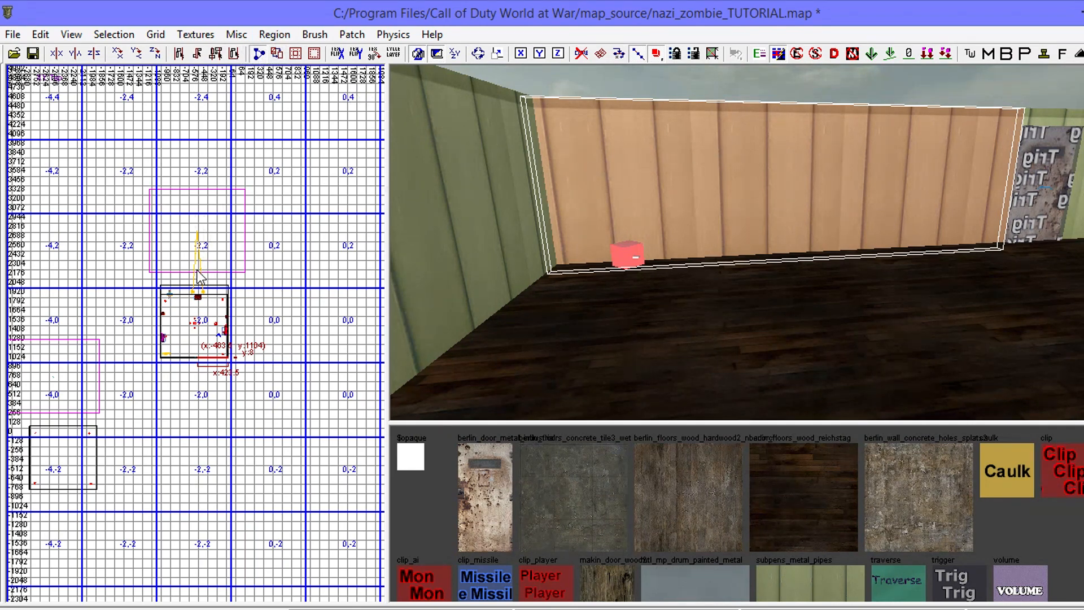
{"action": "key", "text": "ctrl+Tab"}
{"action": "key", "text": "ctrl+Tab"}
{"action": "key", "text": "ctrl+Tab"}
{"action": "key", "text": "ctrl+Tab"}
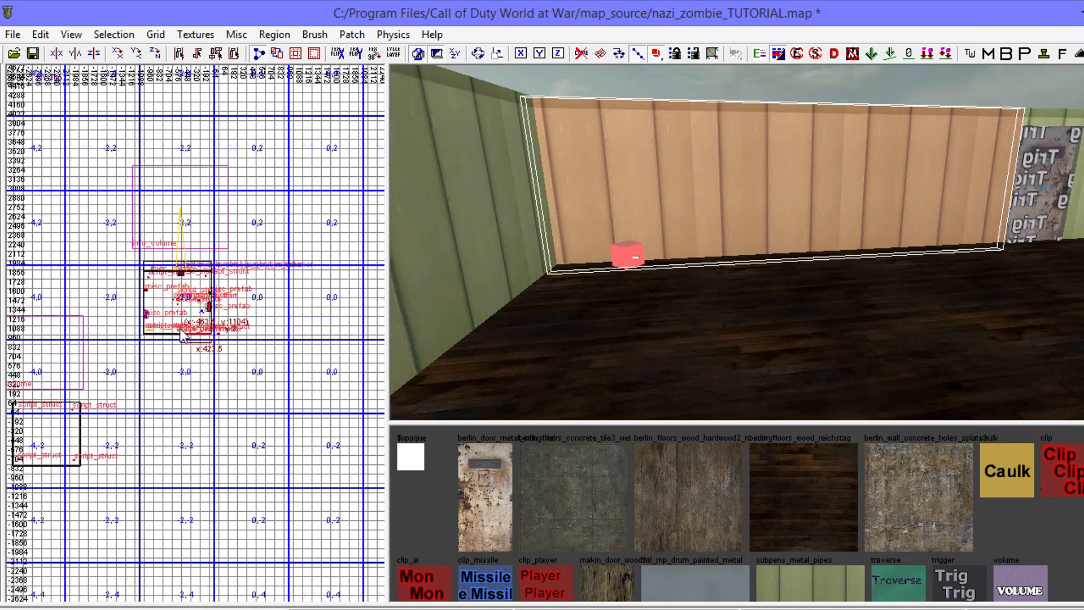
{"action": "scroll", "coordinate": [182, 334], "scroll_direction": "up", "scroll_amount": 10}
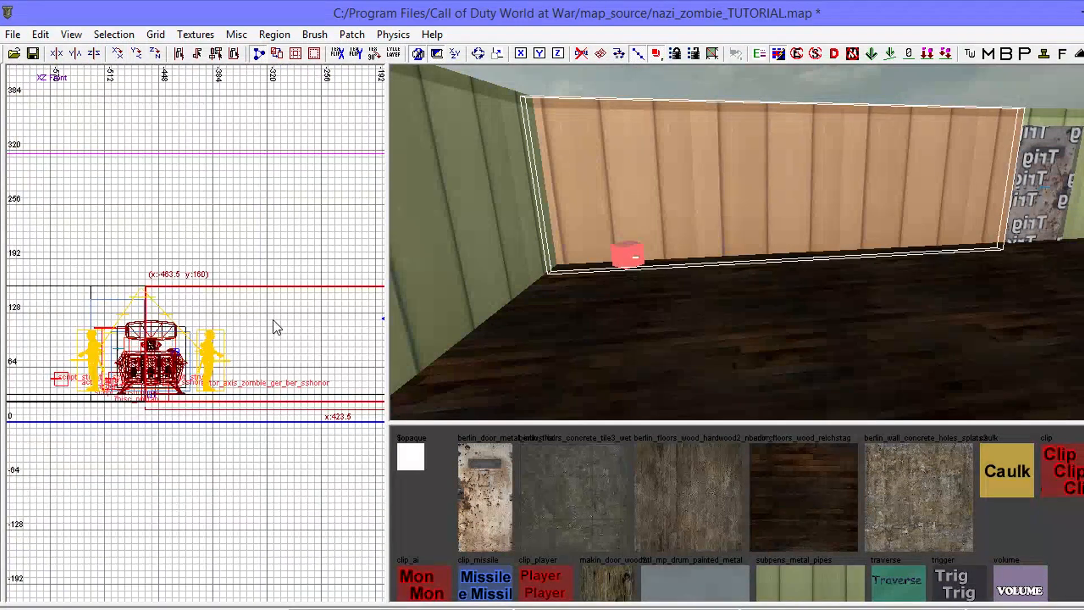
{"action": "left_click", "coordinate": [301, 356]}
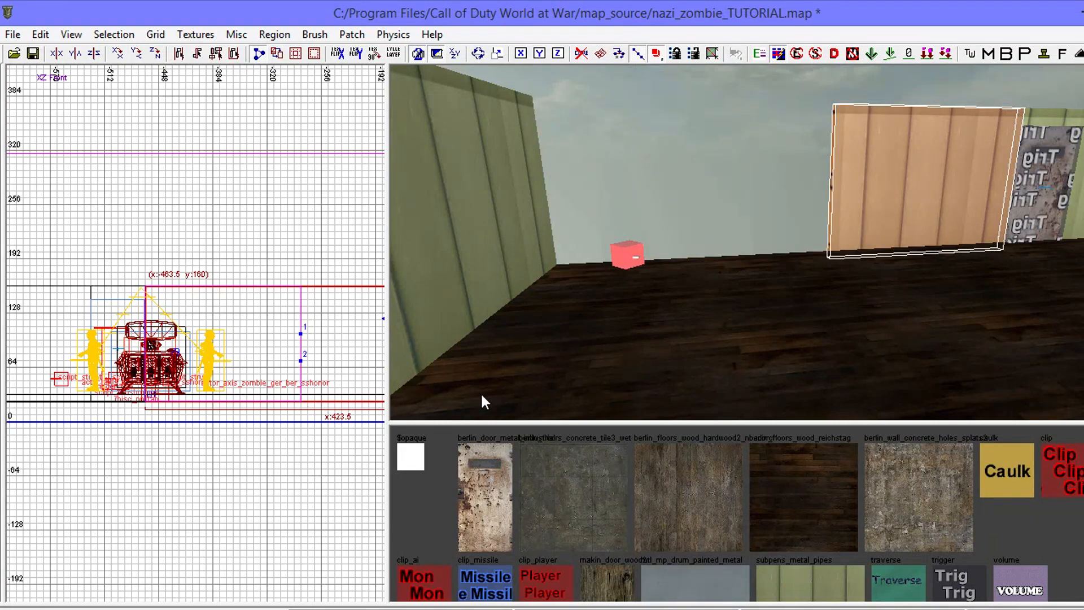
{"action": "key", "text": "shift+Return"}
{"action": "right_click_drag", "start_coordinate": [955, 263], "coordinate": [958, 230]}
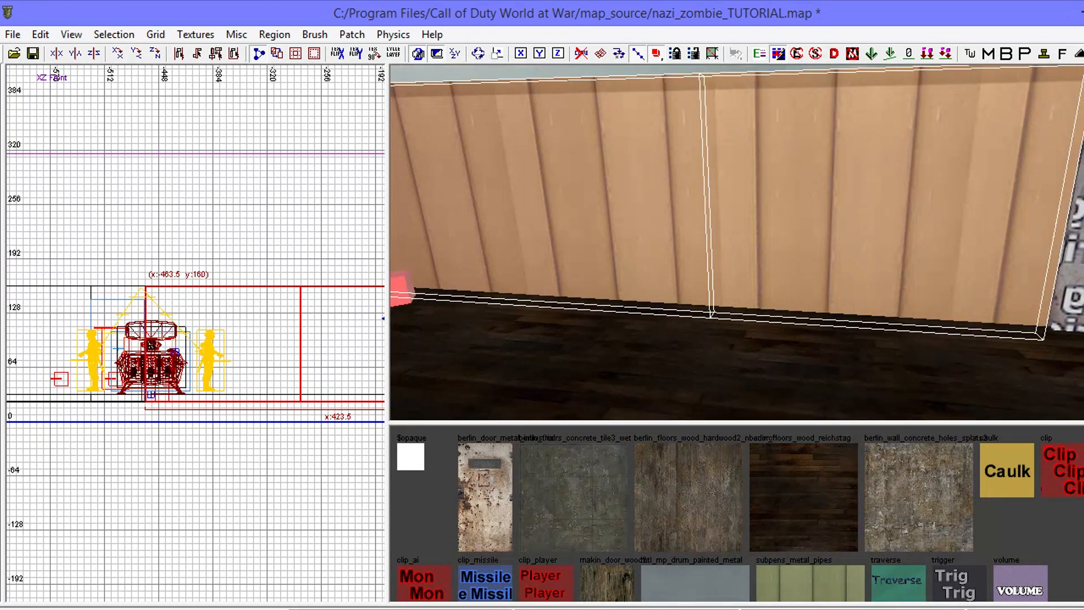
{"action": "key", "text": "Escape"}
{"action": "scroll", "coordinate": [906, 252], "scroll_direction": "down", "scroll_amount": 3}
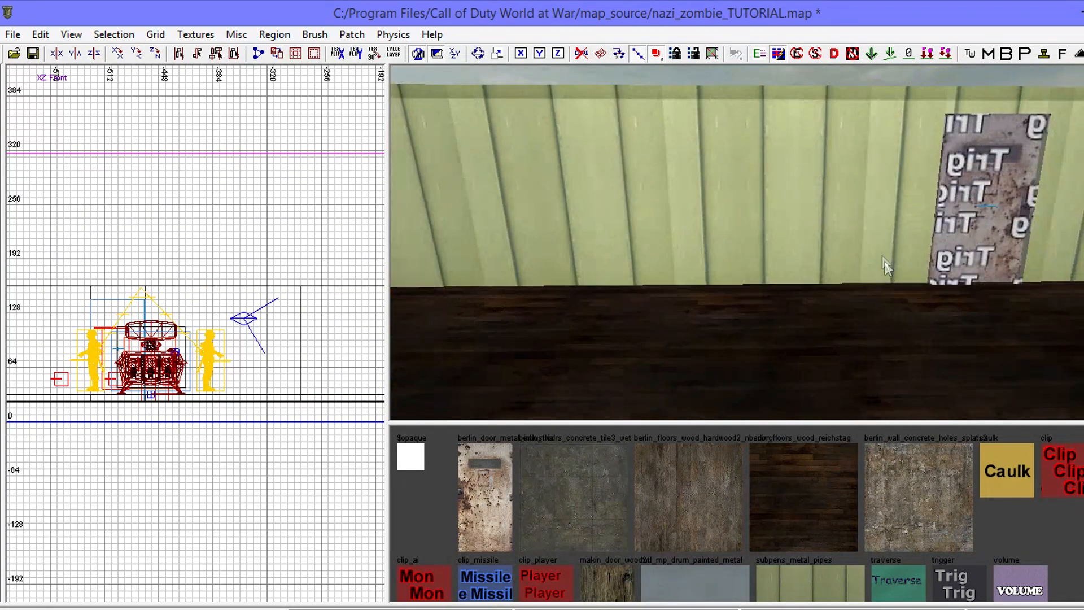
- Shorten the wall piece nearest the trigger door to open a doorway, and shape a copy of it into a lintel 8 units tall
{"action": "left_click", "coordinate": [827, 216], "text": "shift"}
{"action": "mouse_move", "coordinate": [333, 371]}
{"action": "left_mouse_down"}
{"action": "mouse_move", "coordinate": [281, 374]}
{"action": "mouse_move", "coordinate": [293, 375]}
{"action": "mouse_move", "coordinate": [289, 387]}
{"action": "left_mouse_up"}
{"action": "left_click_drag", "start_coordinate": [212, 475], "coordinate": [214, 370]}
{"action": "left_click_drag", "start_coordinate": [221, 313], "coordinate": [257, 293]}
{"action": "scroll", "coordinate": [242, 305], "scroll_direction": "up", "scroll_amount": 7}
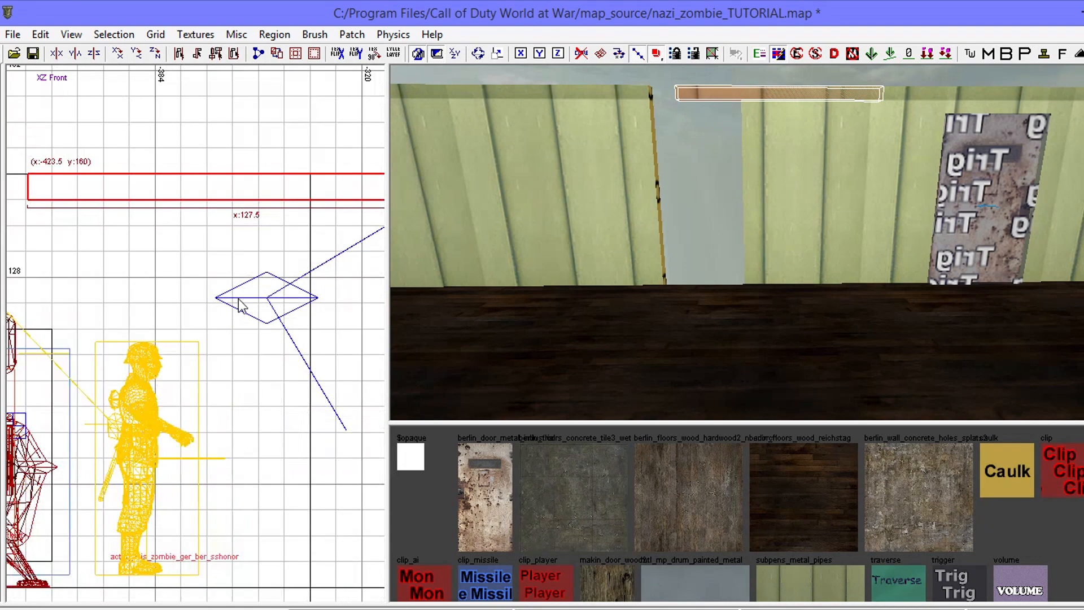
- Fit the lintel brush over the doorway gap, making it 55.5 units wide and 16 units tall
{"action": "scroll", "coordinate": [242, 305], "scroll_direction": "down", "scroll_amount": 6}
{"action": "left_click_drag", "start_coordinate": [257, 267], "coordinate": [309, 268]}
{"action": "left_click_drag", "start_coordinate": [199, 266], "coordinate": [234, 265]}
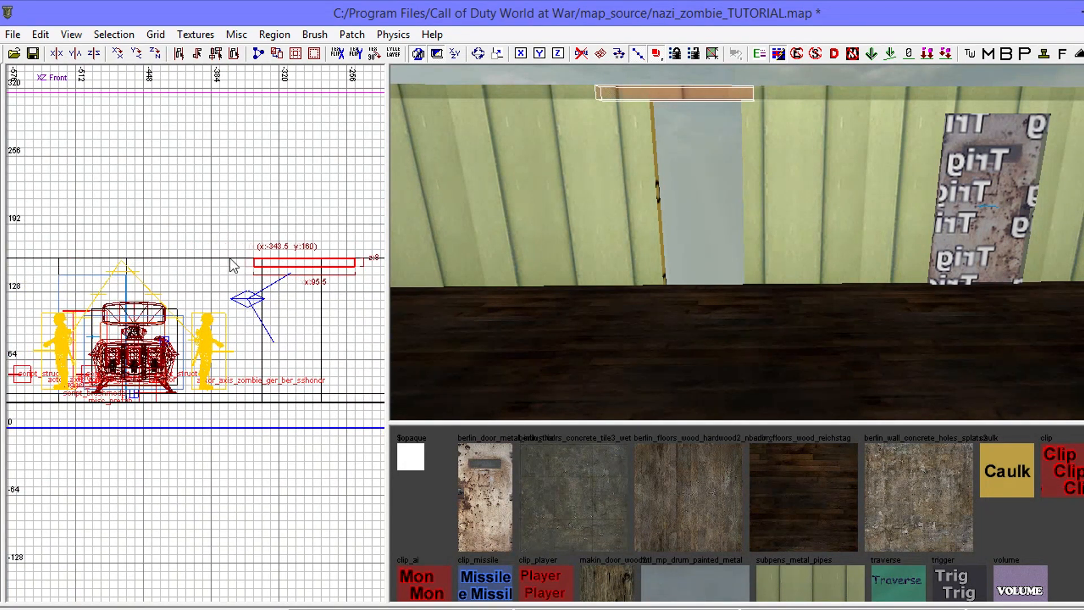
{"action": "left_click_drag", "start_coordinate": [381, 269], "coordinate": [326, 269]}
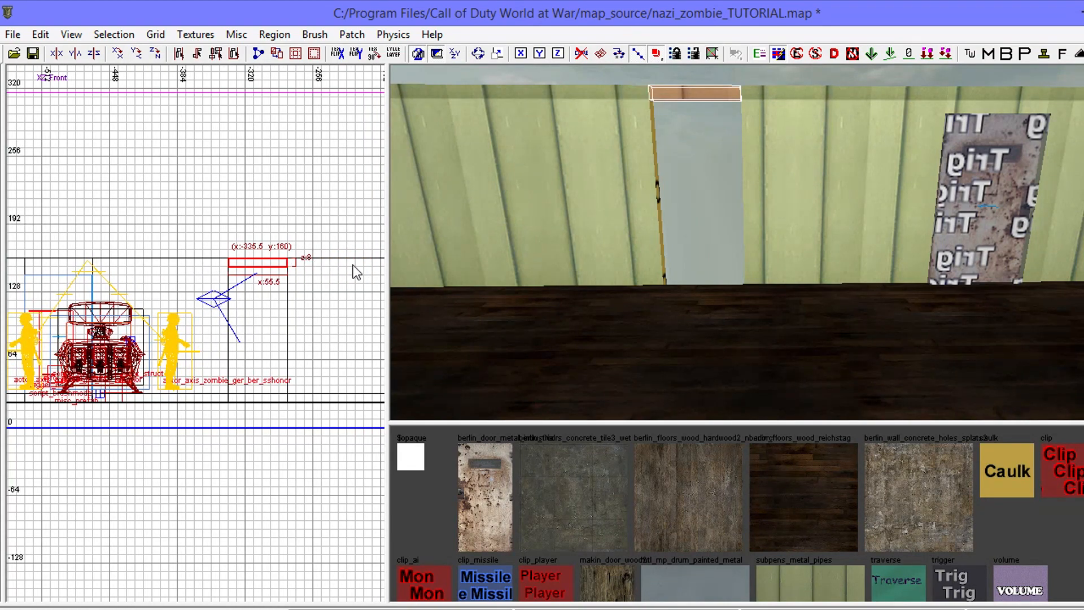
{"action": "key", "text": "Escape"}
{"action": "mouse_move", "coordinate": [679, 248]}
{"action": "right_mouse_down"}
{"action": "mouse_move", "coordinate": [649, 265]}
{"action": "mouse_move", "coordinate": [683, 237]}
{"action": "mouse_move", "coordinate": [679, 253]}
{"action": "right_mouse_up"}
{"action": "left_click", "coordinate": [715, 88], "text": "shift"}
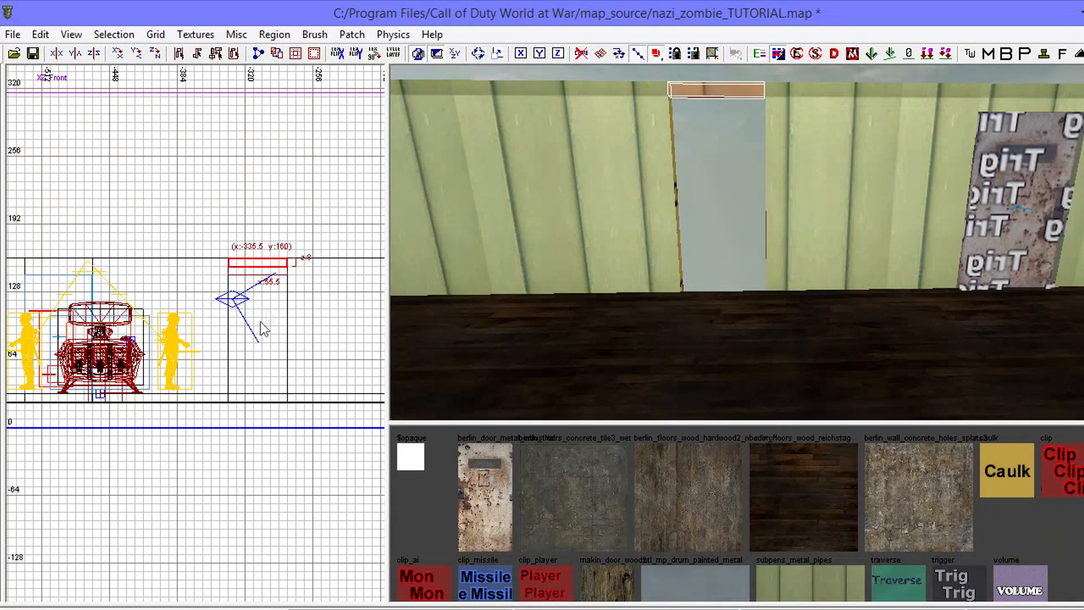
{"action": "left_click_drag", "start_coordinate": [254, 335], "coordinate": [255, 343]}
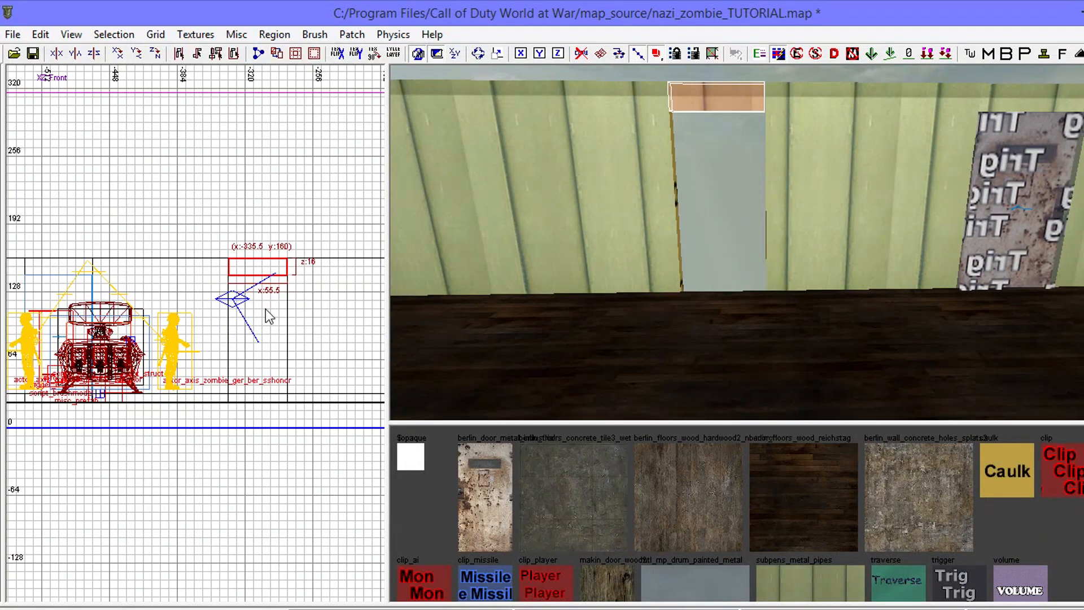
{"action": "key", "text": "Escape"}
- Draw a new brush about 120 by 16 units inside the room near the doorway in the top view
{"action": "right_click_drag", "start_coordinate": [522, 308], "coordinate": [508, 339]}
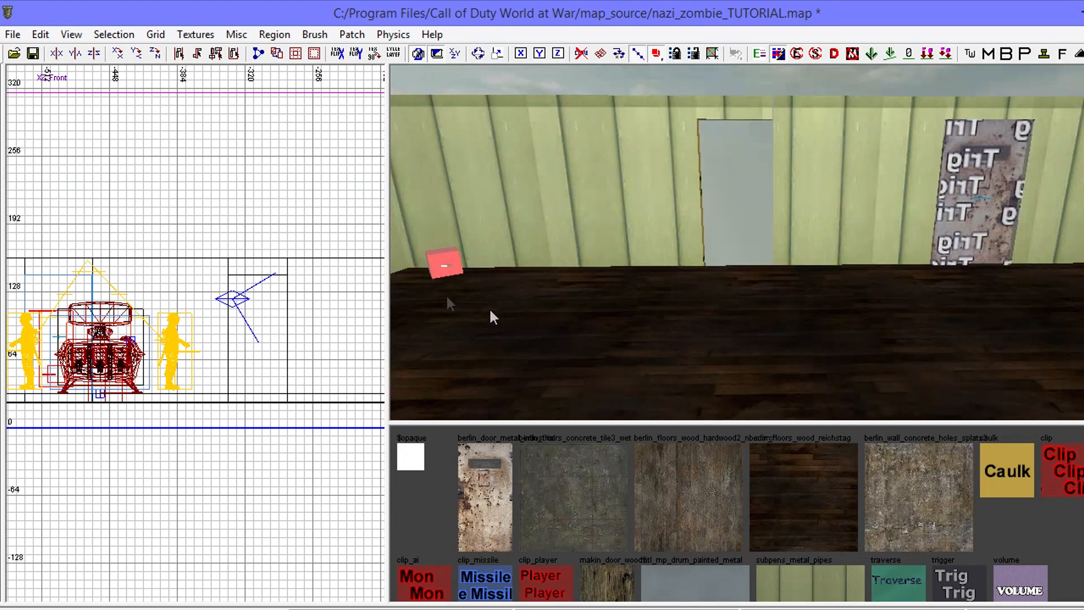
{"action": "scroll", "coordinate": [221, 317], "scroll_direction": "up", "scroll_amount": 3}
{"action": "key", "text": "ctrl+Tab"}
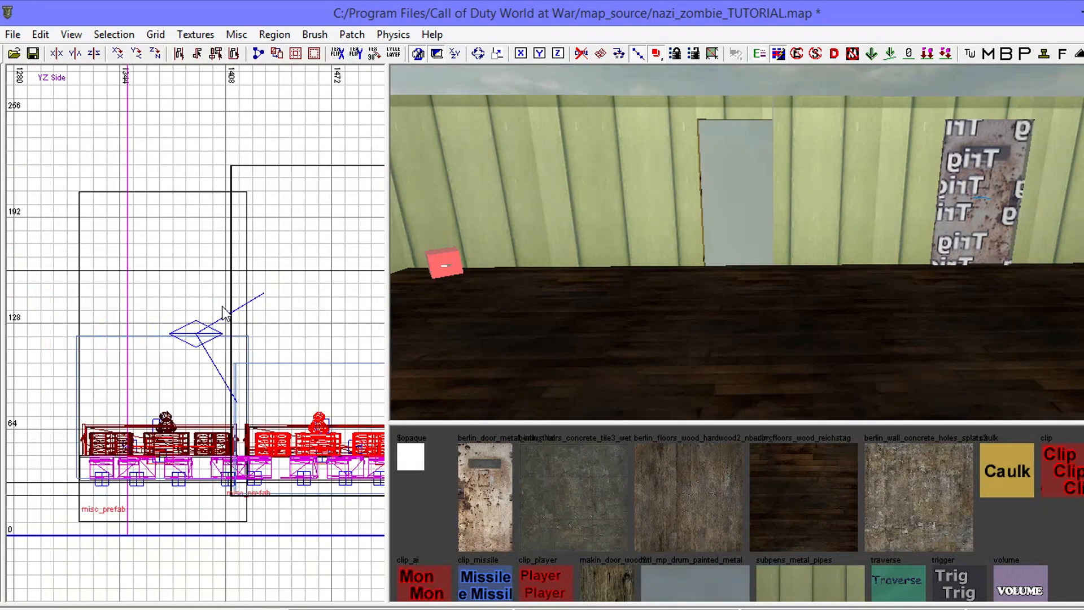
{"action": "key", "text": "ctrl+Tab"}
{"action": "scroll", "coordinate": [221, 312], "scroll_direction": "down", "scroll_amount": 5}
{"action": "left_click_drag", "start_coordinate": [201, 333], "coordinate": [224, 342]}
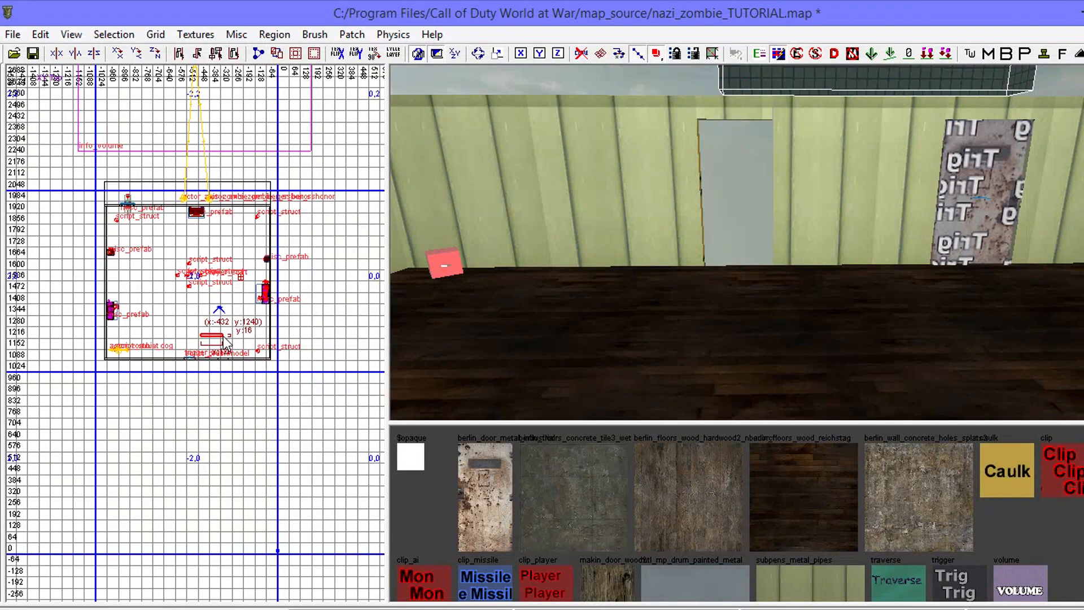
{"action": "mouse_move", "coordinate": [520, 307]}
{"action": "right_mouse_down"}
{"action": "mouse_move", "coordinate": [551, 344]}
{"action": "mouse_move", "coordinate": [547, 358]}
{"action": "mouse_move", "coordinate": [533, 333]}
{"action": "mouse_move", "coordinate": [511, 352]}
{"action": "mouse_move", "coordinate": [601, 297]}
{"action": "right_mouse_up"}
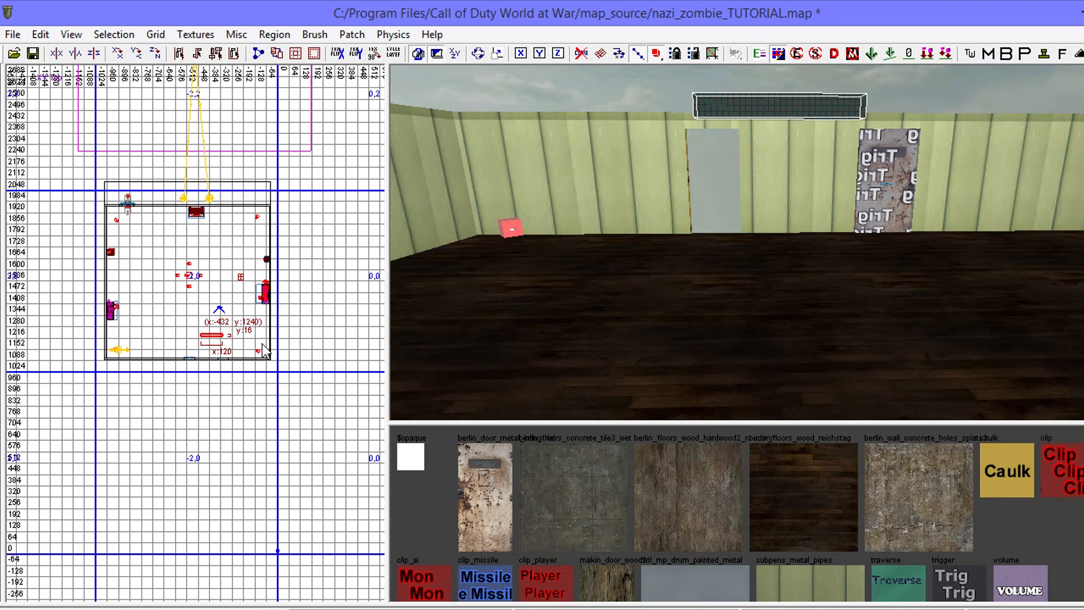
- Resize the new brush to 56 units wide and 120 units tall, and move it into the doorway opening
{"action": "key", "text": "ctrl+Tab"}
{"action": "scroll", "coordinate": [218, 355], "scroll_direction": "up", "scroll_amount": 6}
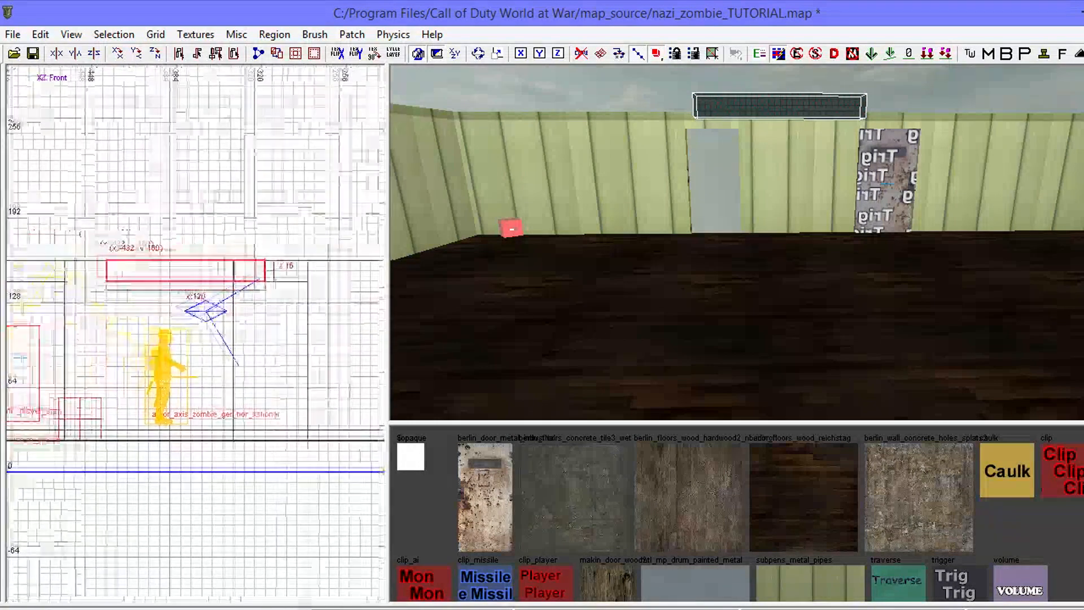
{"action": "mouse_move", "coordinate": [238, 276]}
{"action": "left_mouse_down"}
{"action": "mouse_move", "coordinate": [259, 295]}
{"action": "mouse_move", "coordinate": [192, 286]}
{"action": "mouse_move", "coordinate": [200, 280]}
{"action": "left_mouse_up"}
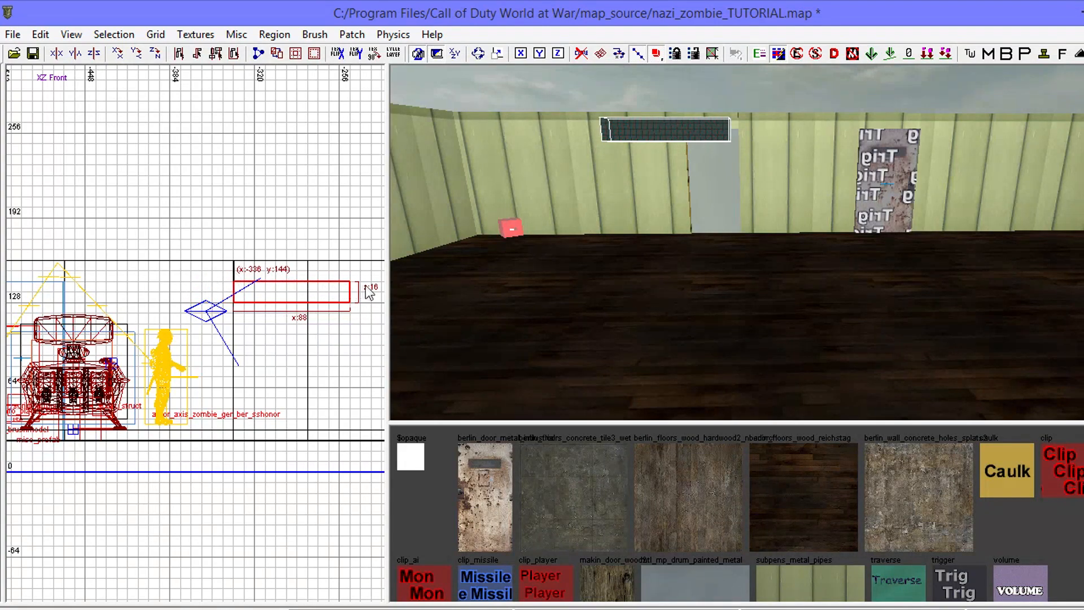
{"action": "left_click_drag", "start_coordinate": [366, 287], "coordinate": [334, 283]}
{"action": "left_click_drag", "start_coordinate": [257, 343], "coordinate": [263, 475]}
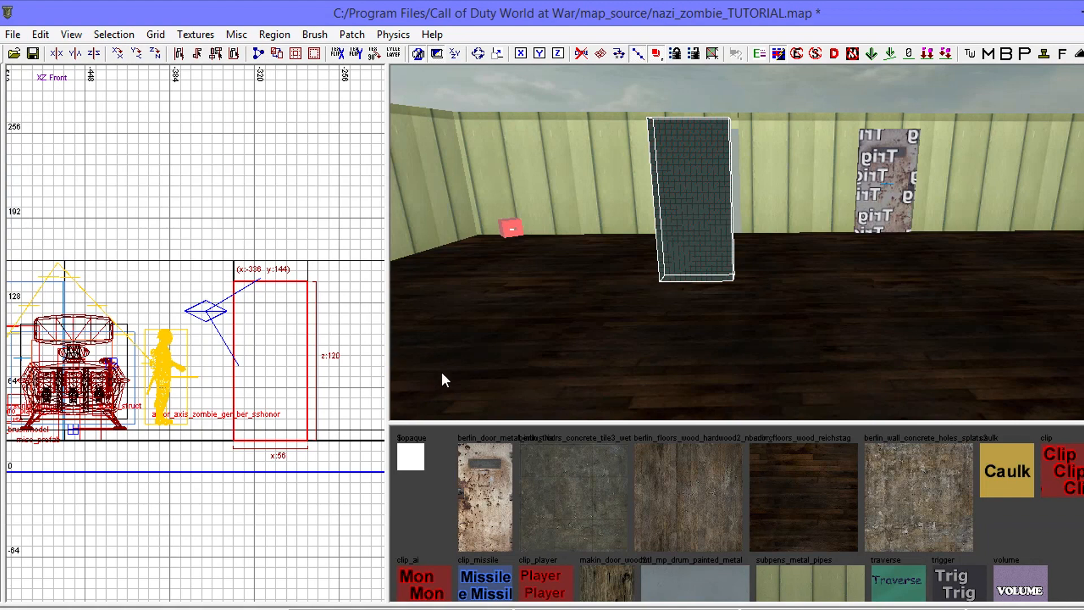
{"action": "key", "text": "ctrl+Tab"}
{"action": "key", "text": "ctrl+Tab"}
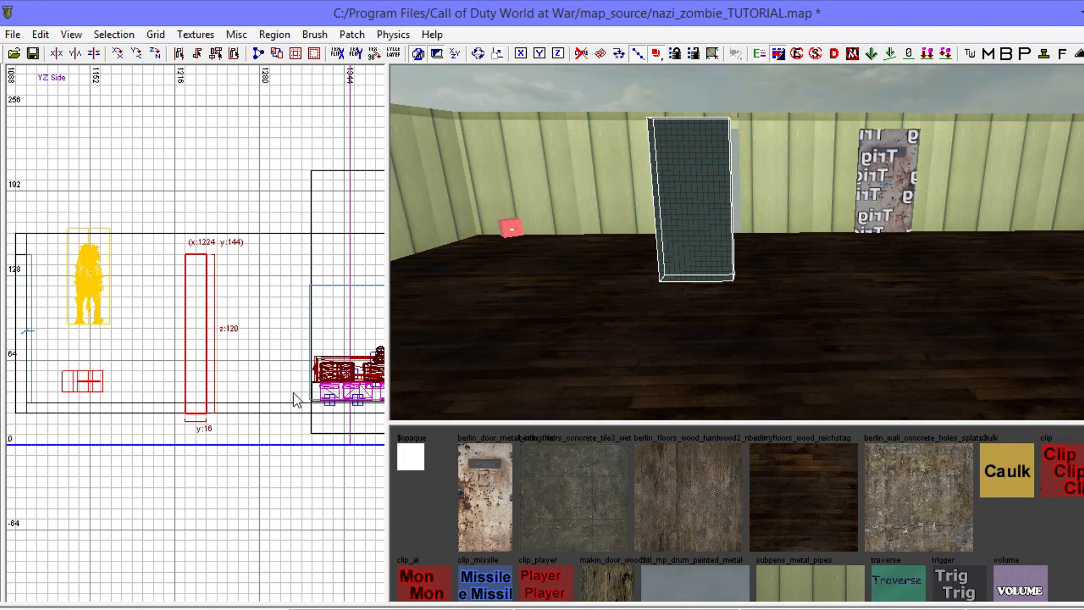
{"action": "left_click_drag", "start_coordinate": [207, 350], "coordinate": [210, 502]}
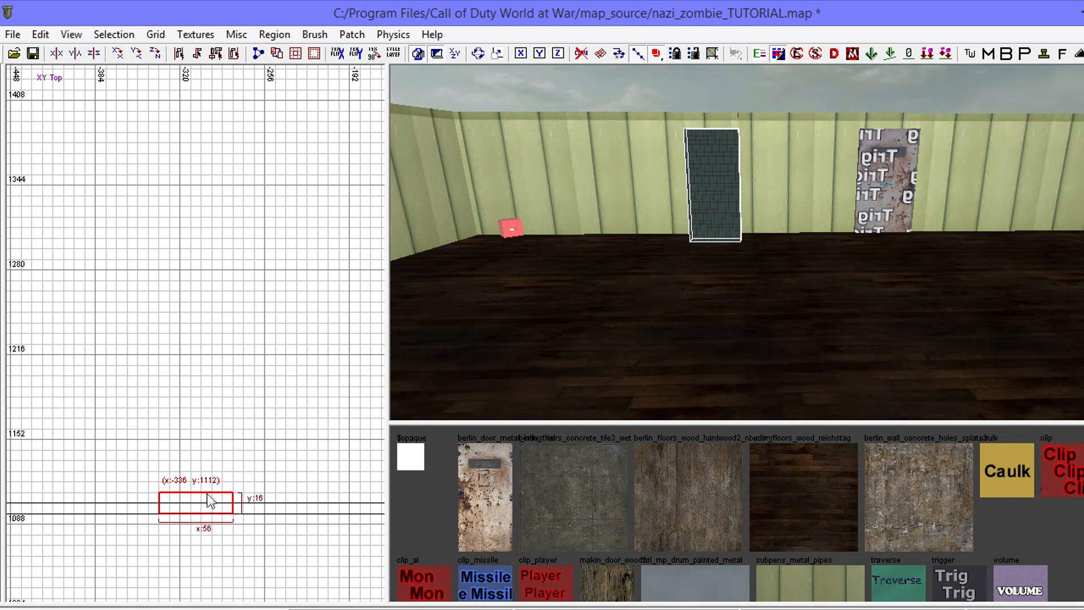
- Choose a finer grid and trim the door brush to the wall, 55.5 units wide and 8 units deep
{"action": "key", "text": "Escape"}
{"action": "mouse_move", "coordinate": [662, 355]}
{"action": "right_mouse_down"}
{"action": "mouse_move", "coordinate": [632, 283]}
{"action": "mouse_move", "coordinate": [677, 254]}
{"action": "mouse_move", "coordinate": [711, 333]}
{"action": "mouse_move", "coordinate": [711, 378]}
{"action": "mouse_move", "coordinate": [711, 282]}
{"action": "mouse_move", "coordinate": [692, 328]}
{"action": "mouse_move", "coordinate": [764, 271]}
{"action": "right_mouse_up"}
{"action": "left_click", "coordinate": [807, 258], "text": "shift"}
{"action": "scroll", "coordinate": [234, 467], "scroll_direction": "up", "scroll_amount": 5}
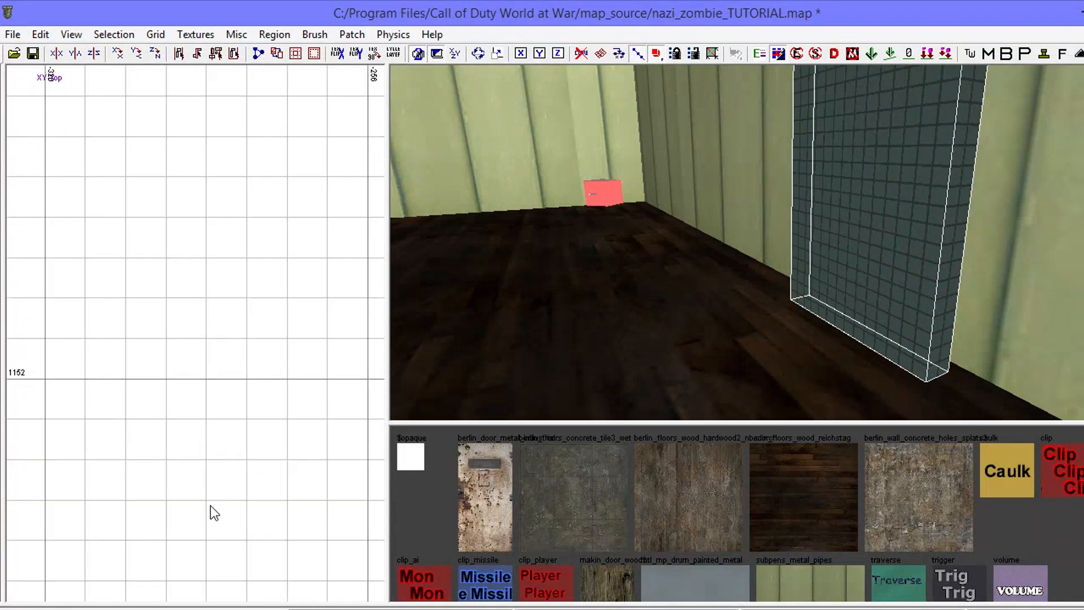
{"action": "left_click", "coordinate": [156, 34]}
{"action": "left_click", "coordinate": [198, 57]}
{"action": "scroll", "coordinate": [172, 215], "scroll_direction": "down", "scroll_amount": 3}
{"action": "scroll", "coordinate": [187, 200], "scroll_direction": "up", "scroll_amount": 6}
{"action": "mouse_move", "coordinate": [188, 202]}
{"action": "right_mouse_down"}
{"action": "mouse_move", "coordinate": [239, 91]}
{"action": "mouse_move", "coordinate": [294, 113]}
{"action": "mouse_move", "coordinate": [238, 167]}
{"action": "right_mouse_up"}
{"action": "mouse_move", "coordinate": [115, 318]}
{"action": "left_mouse_down"}
{"action": "mouse_move", "coordinate": [140, 312]}
{"action": "mouse_move", "coordinate": [125, 319]}
{"action": "left_mouse_up"}
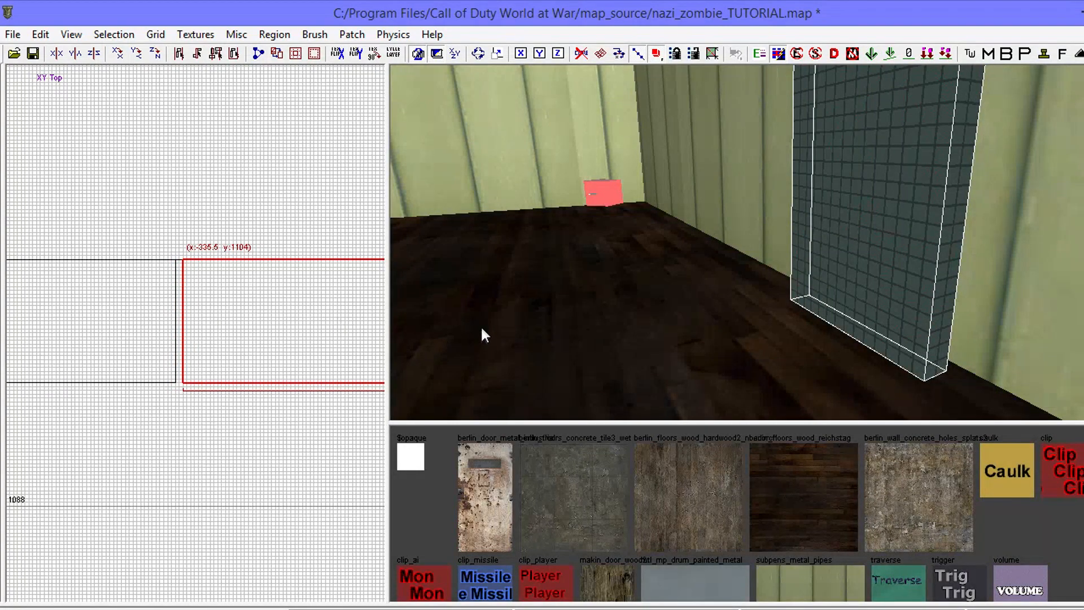
- List the door textures and apply the rusty, light-coloured berlin_door_metal texture with the small hatch to the door brush
{"action": "scroll", "coordinate": [212, 315], "scroll_direction": "down", "scroll_amount": 2}
{"action": "right_click_drag", "start_coordinate": [790, 258], "coordinate": [1050, 258]}
{"action": "scroll", "coordinate": [419, 286], "scroll_direction": "down", "scroll_amount": 4}
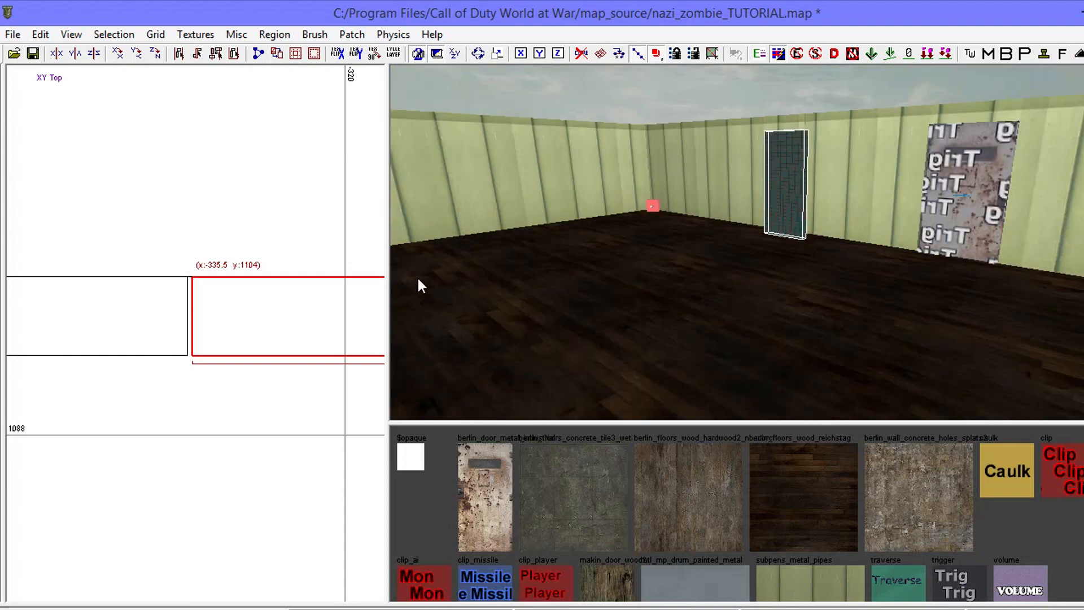
{"action": "scroll", "coordinate": [226, 284], "scroll_direction": "down", "scroll_amount": 3}
{"action": "key", "text": "Escape"}
{"action": "mouse_move", "coordinate": [486, 265]}
{"action": "right_mouse_down"}
{"action": "mouse_move", "coordinate": [525, 243]}
{"action": "mouse_move", "coordinate": [440, 254]}
{"action": "mouse_move", "coordinate": [429, 282]}
{"action": "right_mouse_up"}
{"action": "right_click_drag", "start_coordinate": [677, 254], "coordinate": [683, 232]}
{"action": "mouse_move", "coordinate": [780, 208]}
{"action": "right_mouse_down"}
{"action": "mouse_move", "coordinate": [824, 212]}
{"action": "mouse_move", "coordinate": [818, 231]}
{"action": "mouse_move", "coordinate": [780, 208]}
{"action": "right_mouse_up"}
{"action": "left_click", "coordinate": [730, 208], "text": "shift"}
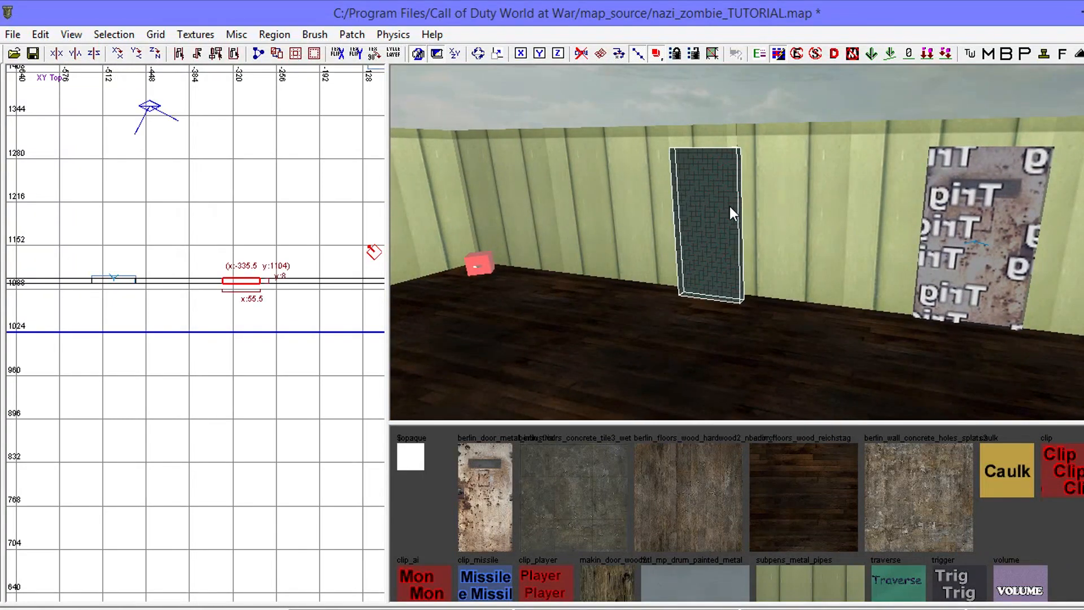
{"action": "left_click", "coordinate": [189, 35]}
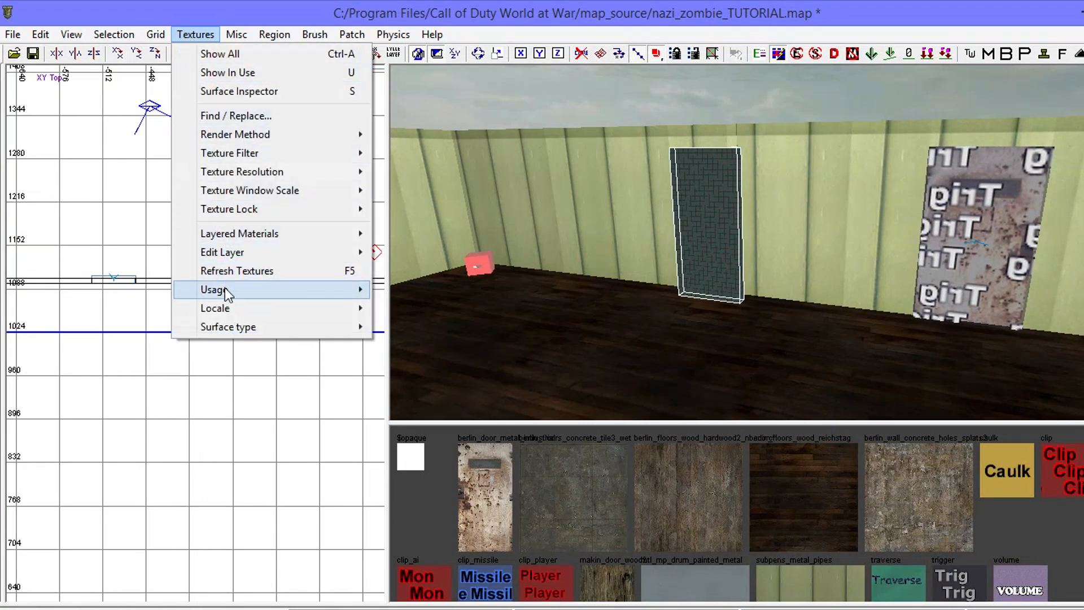
{"action": "mouse_move", "coordinate": [225, 287]}
{"action": "left_click", "coordinate": [413, 283]}
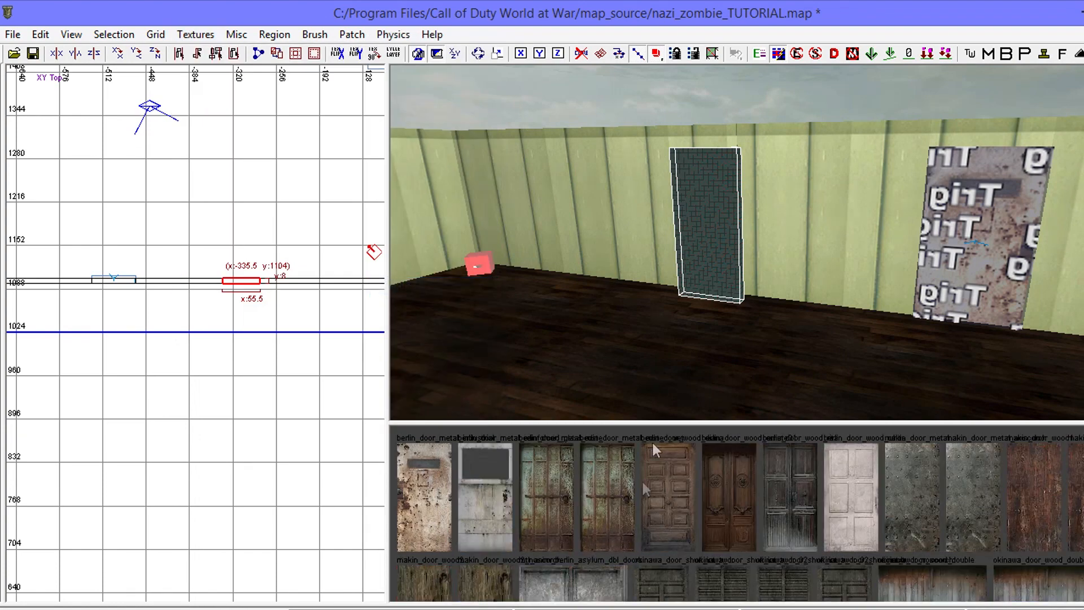
{"action": "left_click", "coordinate": [429, 493]}
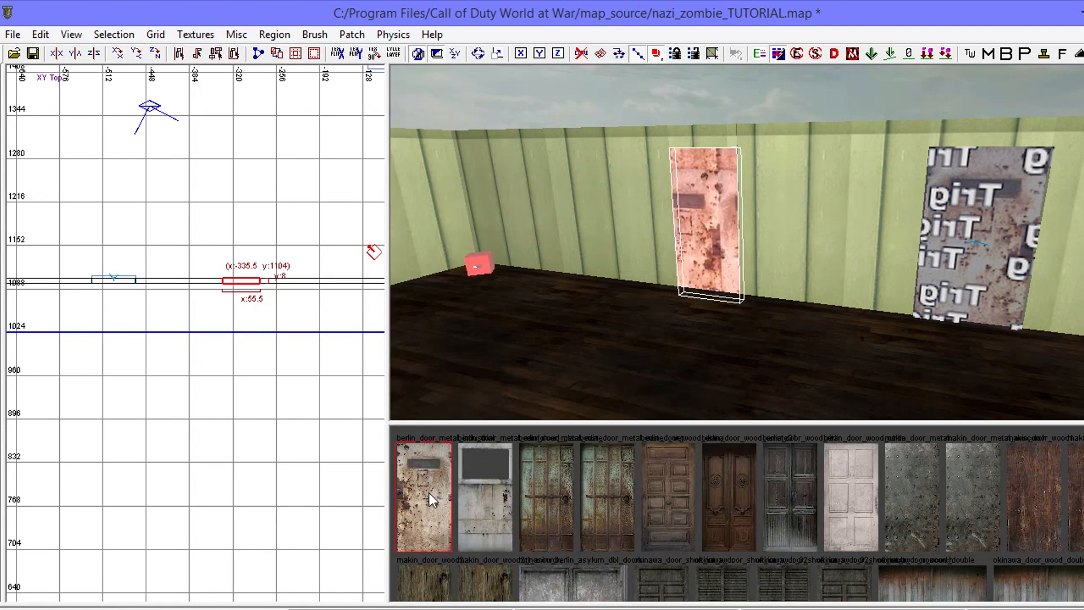
- Try to fit the textured door brush to the opening by resizing it to 53 units wide and 102.5 units tall
{"action": "right_click", "coordinate": [673, 332]}
{"action": "mouse_move", "coordinate": [672, 332]}
{"action": "right_mouse_down"}
{"action": "mouse_move", "coordinate": [734, 294]}
{"action": "mouse_move", "coordinate": [638, 362]}
{"action": "mouse_move", "coordinate": [649, 293]}
{"action": "mouse_move", "coordinate": [677, 327]}
{"action": "mouse_move", "coordinate": [668, 347]}
{"action": "right_mouse_up"}
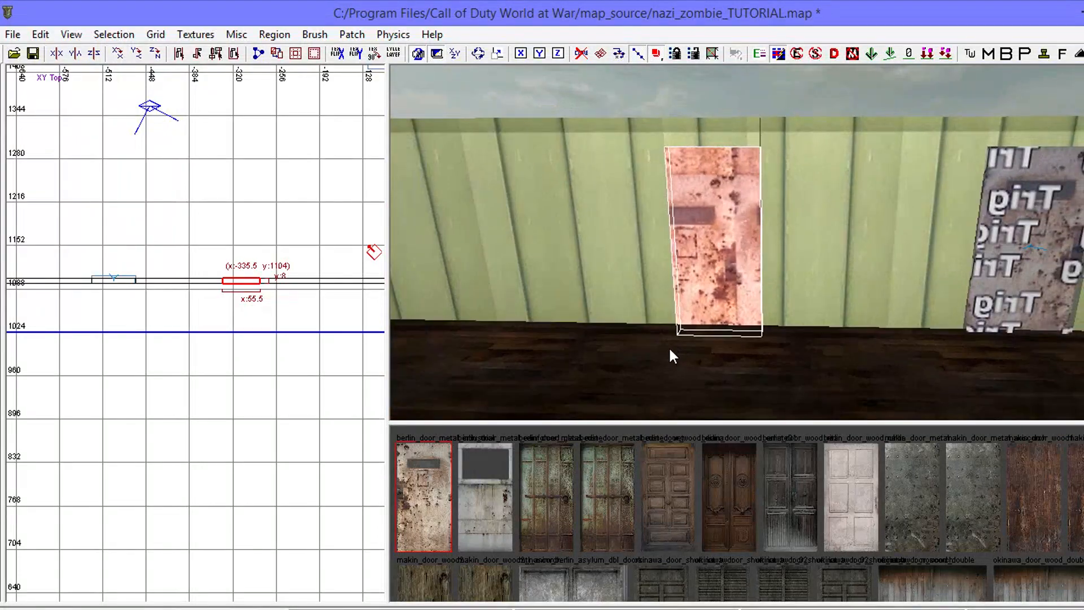
{"action": "key", "text": "ctrl+Tab"}
{"action": "left_click_drag", "start_coordinate": [205, 254], "coordinate": [202, 265]}
{"action": "mouse_move", "coordinate": [251, 336]}
{"action": "left_mouse_down"}
{"action": "mouse_move", "coordinate": [241, 331]}
{"action": "mouse_move", "coordinate": [265, 339]}
{"action": "left_mouse_up"}
{"action": "left_click_drag", "start_coordinate": [147, 329], "coordinate": [158, 342]}
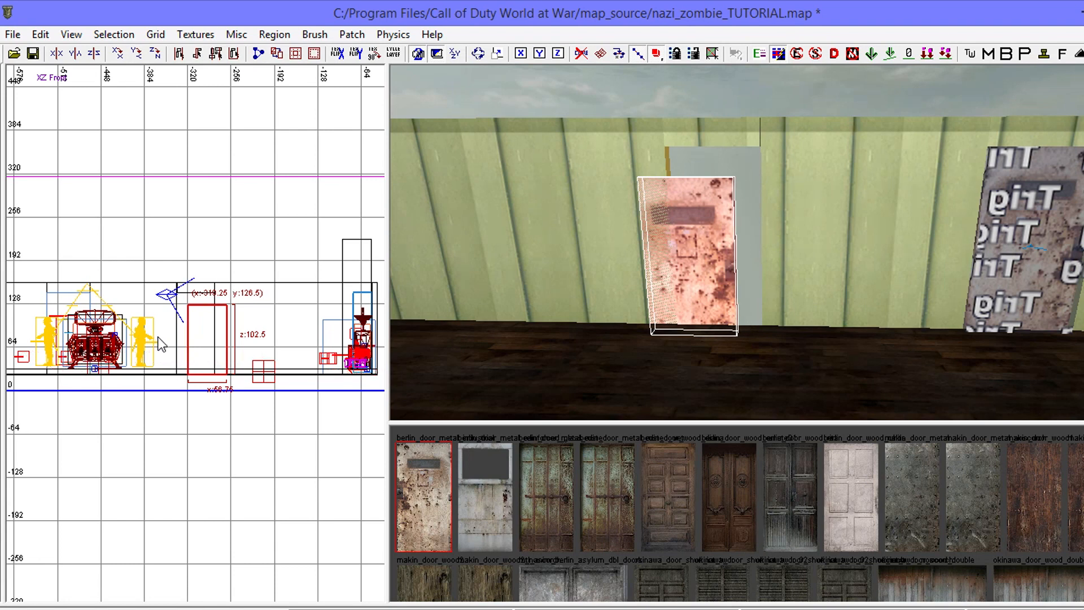
{"action": "mouse_move", "coordinate": [206, 339]}
{"action": "left_mouse_down"}
{"action": "mouse_move", "coordinate": [193, 328]}
{"action": "mouse_move", "coordinate": [158, 336]}
{"action": "left_mouse_up"}
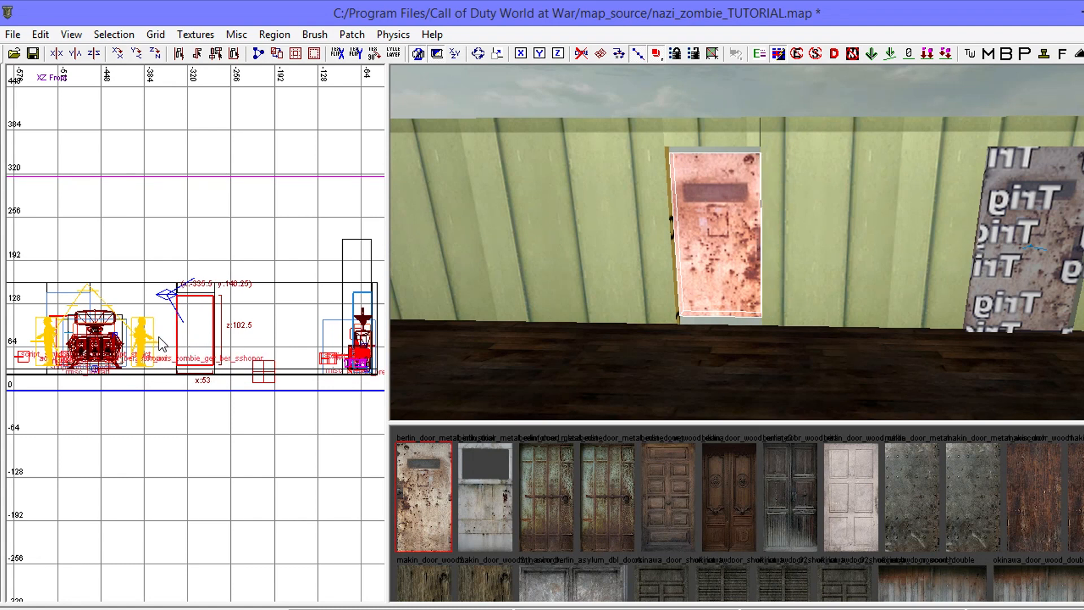
{"action": "right_click_drag", "start_coordinate": [728, 352], "coordinate": [736, 364]}
{"action": "right_click_drag", "start_coordinate": [411, 347], "coordinate": [432, 399]}
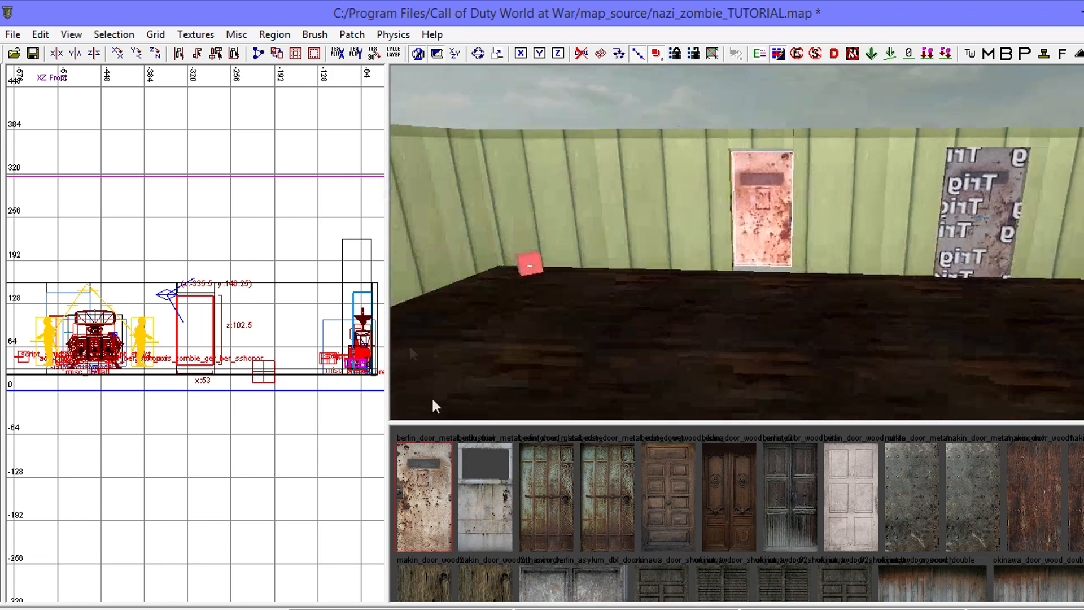
- Undo the resizing, texturing and creation of the door brush in the second doorway
{"action": "left_click", "coordinate": [39, 37]}
{"action": "left_click", "coordinate": [46, 54]}
{"action": "left_click", "coordinate": [45, 38]}
{"action": "left_click", "coordinate": [43, 58]}
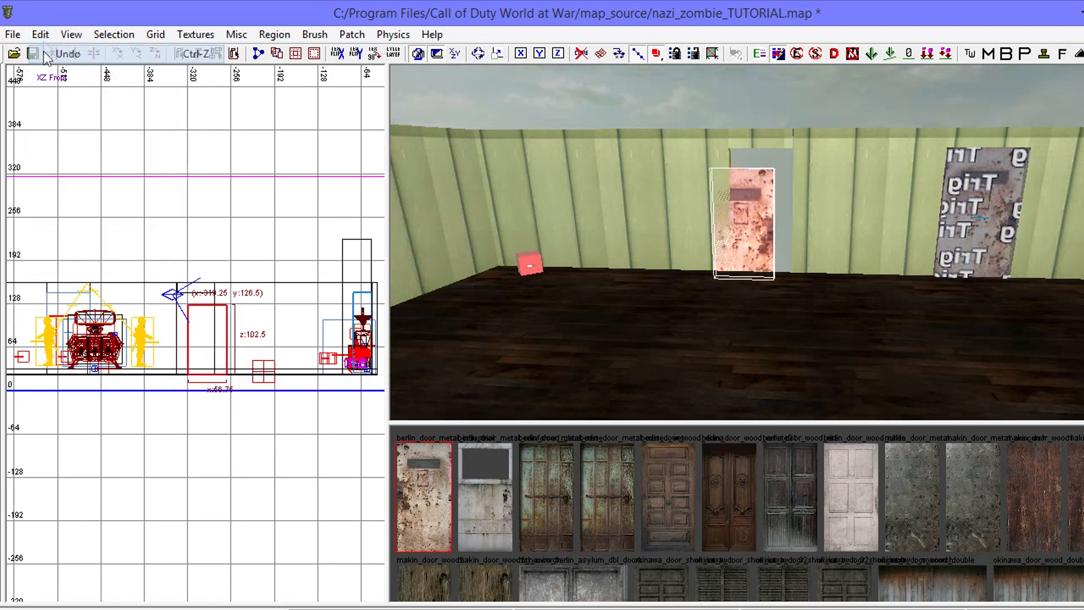
{"action": "left_click", "coordinate": [41, 35]}
{"action": "left_click", "coordinate": [46, 54]}
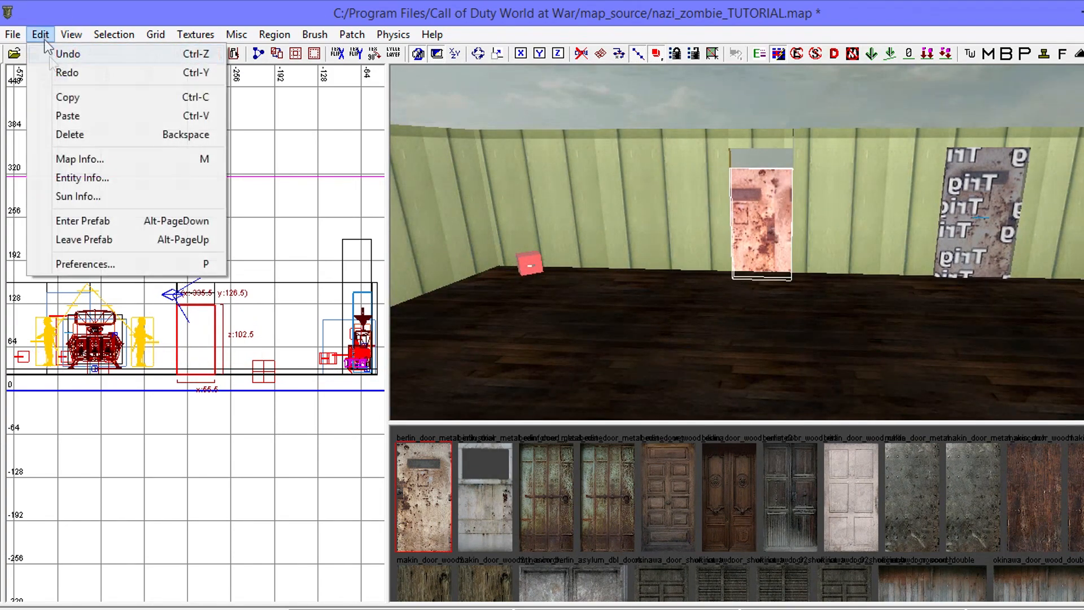
{"action": "left_click", "coordinate": [48, 54]}
{"action": "left_click", "coordinate": [40, 34]}
{"action": "left_click", "coordinate": [48, 54]}
{"action": "left_click", "coordinate": [41, 34]}
{"action": "left_click", "coordinate": [48, 55]}
{"action": "left_click", "coordinate": [41, 34]}
{"action": "left_click", "coordinate": [47, 54]}
{"action": "left_click", "coordinate": [41, 35]}
{"action": "left_click", "coordinate": [48, 55]}
{"action": "left_click", "coordinate": [40, 34]}
{"action": "left_click", "coordinate": [48, 54]}
{"action": "left_click", "coordinate": [41, 35]}
{"action": "left_click", "coordinate": [48, 54]}
{"action": "left_click", "coordinate": [41, 35]}
{"action": "left_click", "coordinate": [47, 49]}
{"action": "left_click", "coordinate": [40, 34]}
{"action": "left_click", "coordinate": [47, 49]}
{"action": "left_click", "coordinate": [40, 35]}
{"action": "left_click", "coordinate": [48, 54]}
{"action": "left_click", "coordinate": [41, 34]}
{"action": "left_click", "coordinate": [48, 54]}
- Undo the remaining second-doorway edits, including the piece above the opening and the wall cuts, and clear the selection
{"action": "left_click", "coordinate": [41, 34]}
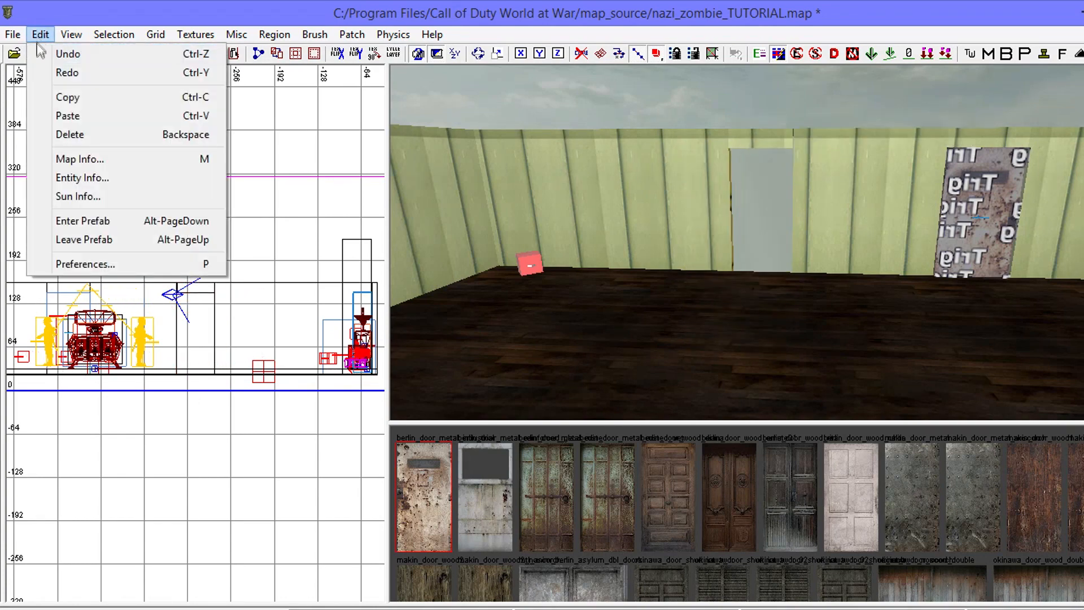
{"action": "left_click", "coordinate": [48, 54]}
{"action": "left_click", "coordinate": [41, 35]}
{"action": "left_click", "coordinate": [48, 54]}
{"action": "left_click", "coordinate": [41, 35]}
{"action": "left_click", "coordinate": [48, 53]}
{"action": "left_click", "coordinate": [41, 35]}
{"action": "left_click", "coordinate": [48, 54]}
{"action": "left_click", "coordinate": [41, 35]}
{"action": "left_click", "coordinate": [48, 54]}
{"action": "left_click", "coordinate": [41, 35]}
{"action": "left_click", "coordinate": [49, 53]}
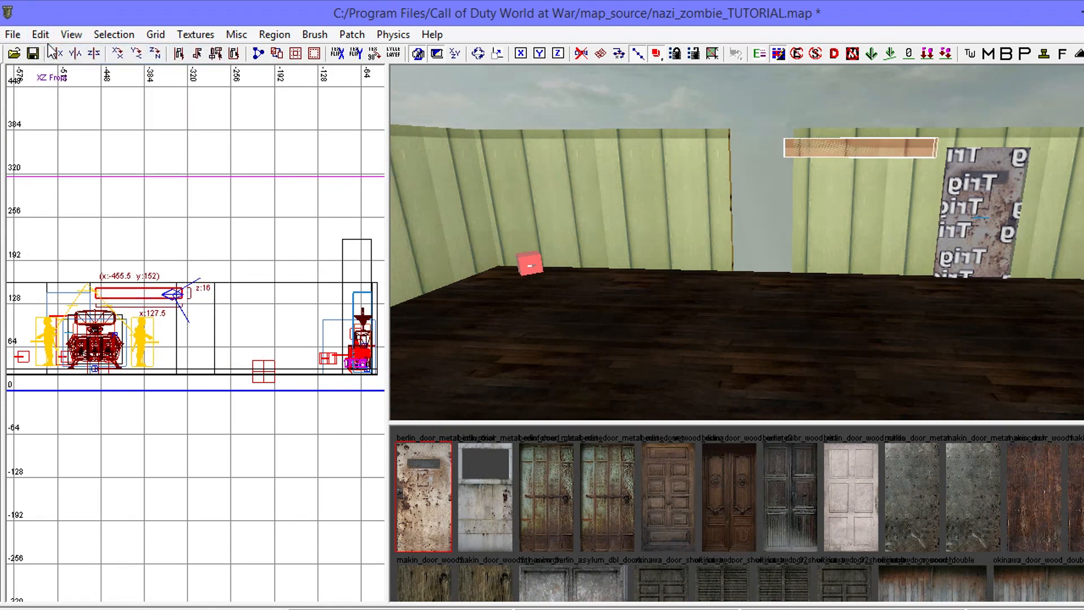
{"action": "left_click", "coordinate": [40, 34]}
{"action": "left_click", "coordinate": [50, 53]}
{"action": "left_click", "coordinate": [40, 35]}
{"action": "left_click", "coordinate": [52, 54]}
{"action": "left_click", "coordinate": [41, 35]}
{"action": "left_click", "coordinate": [52, 54]}
{"action": "left_click", "coordinate": [41, 34]}
{"action": "left_click", "coordinate": [54, 55]}
{"action": "key", "text": "Escape"}
{"action": "mouse_move", "coordinate": [655, 259]}
{"action": "right_mouse_down"}
{"action": "mouse_move", "coordinate": [733, 260]}
{"action": "mouse_move", "coordinate": [700, 248]}
{"action": "mouse_move", "coordinate": [790, 254]}
{"action": "mouse_move", "coordinate": [723, 253]}
{"action": "right_mouse_up"}
{"action": "left_click", "coordinate": [757, 229], "text": "shift"}
{"action": "key", "text": "Escape"}
- Create a trigger_use about 122 by 122 units on the open floor of the first room
{"action": "mouse_move", "coordinate": [825, 282]}
{"action": "right_mouse_down"}
{"action": "mouse_move", "coordinate": [881, 276]}
{"action": "mouse_move", "coordinate": [807, 260]}
{"action": "mouse_move", "coordinate": [790, 225]}
{"action": "mouse_move", "coordinate": [757, 254]}
{"action": "right_mouse_up"}
{"action": "right_click_drag", "start_coordinate": [736, 243], "coordinate": [637, 257]}
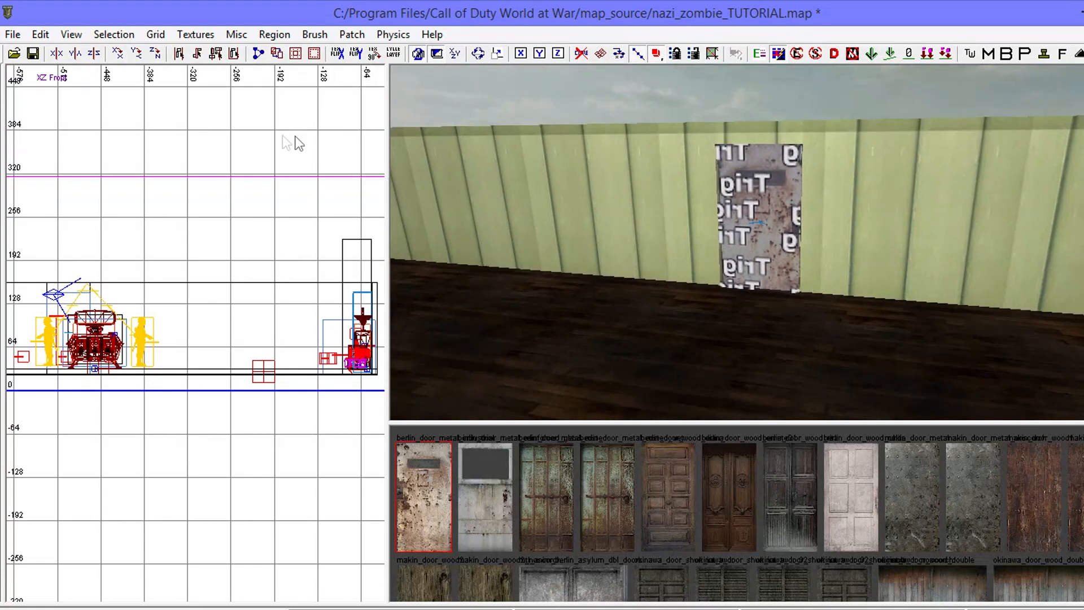
{"action": "key", "text": "ctrl+Tab"}
{"action": "key", "text": "ctrl+Tab"}
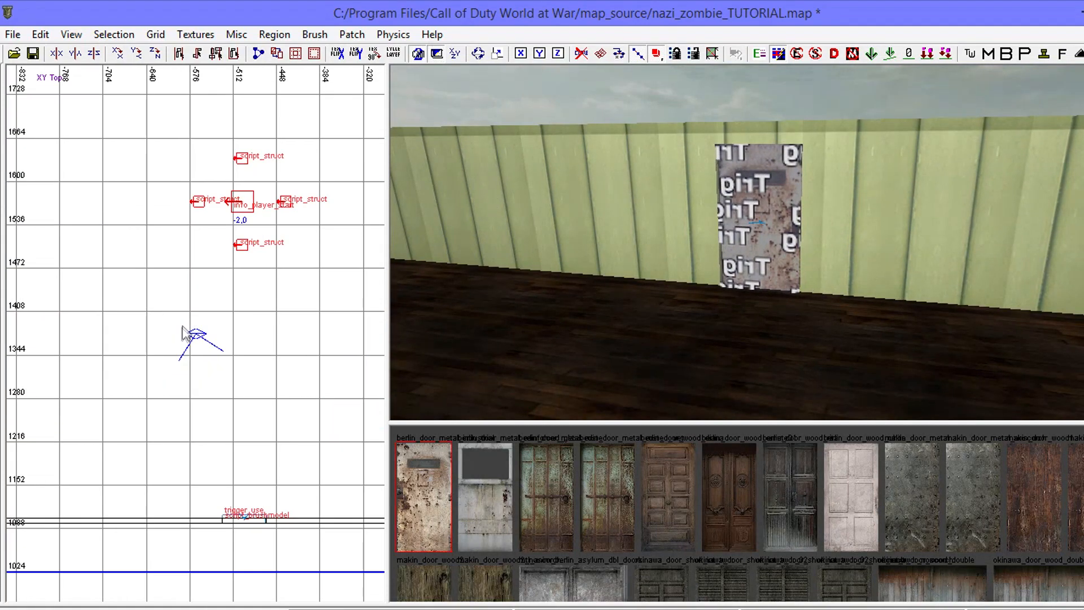
{"action": "scroll", "coordinate": [181, 329], "scroll_direction": "down", "scroll_amount": 5}
{"action": "right_click", "coordinate": [210, 341]}
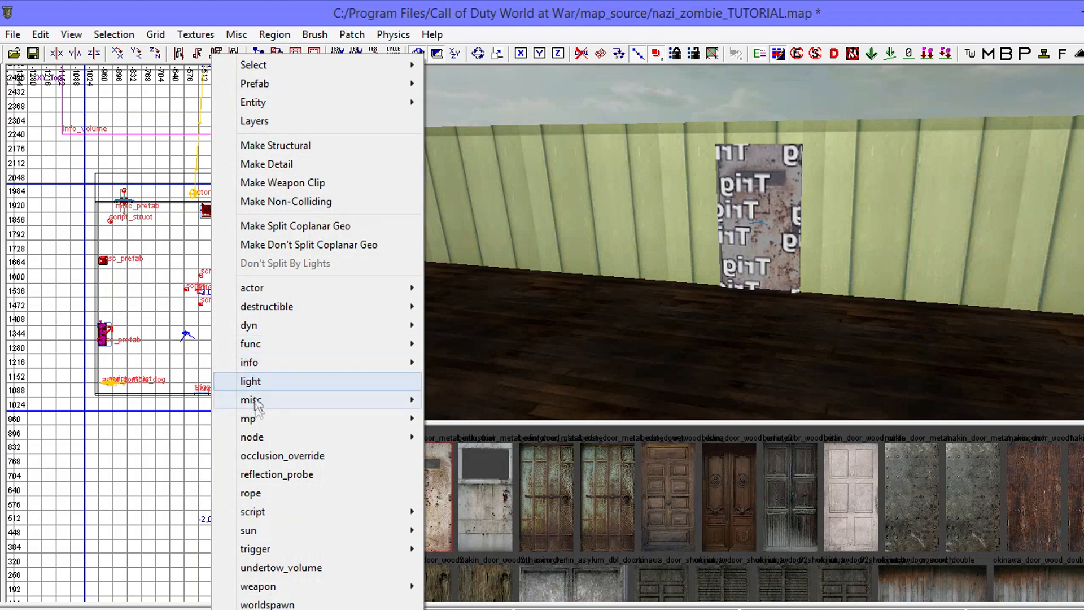
{"action": "mouse_move", "coordinate": [260, 551]}
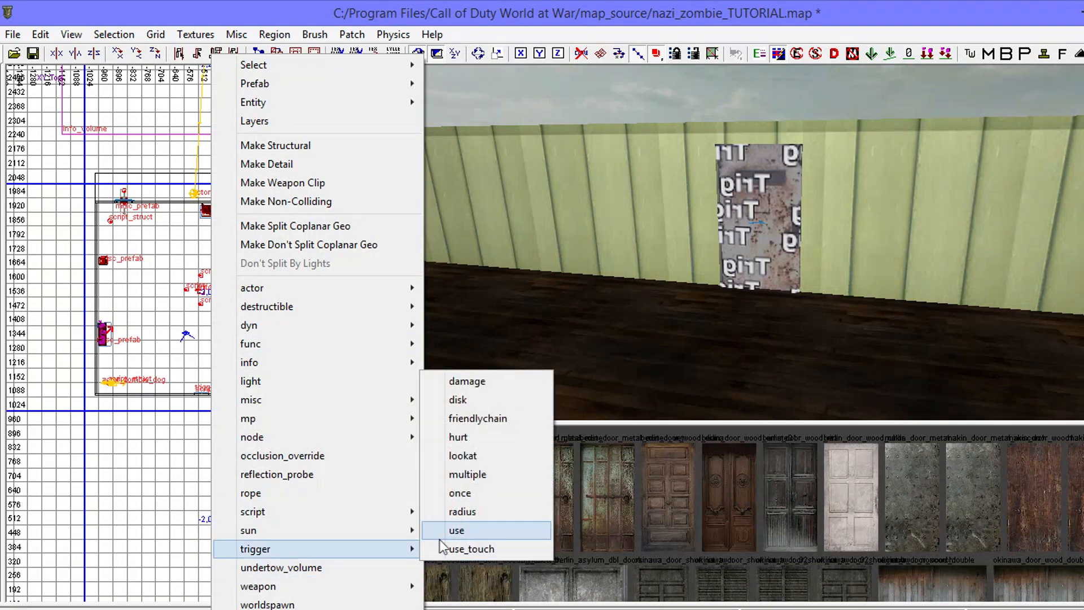
{"action": "left_click", "coordinate": [455, 530]}
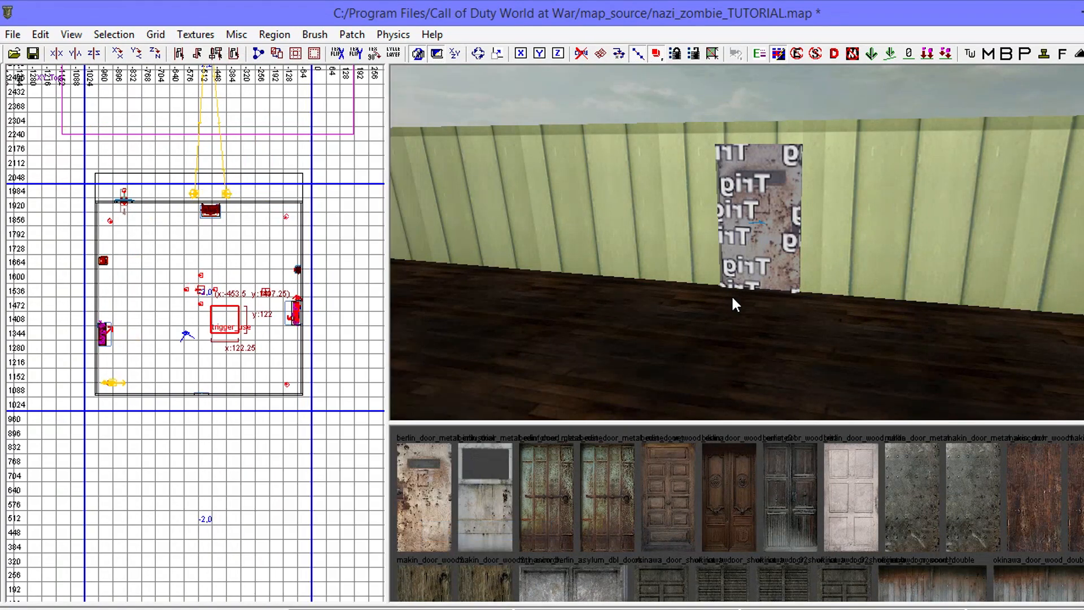
- View the new trigger_use's entity properties and delete the trigger from the room
{"action": "right_click", "coordinate": [732, 303]}
{"action": "mouse_move", "coordinate": [733, 303]}
{"action": "right_mouse_down"}
{"action": "mouse_move", "coordinate": [716, 333]}
{"action": "mouse_move", "coordinate": [751, 288]}
{"action": "mouse_move", "coordinate": [725, 327]}
{"action": "mouse_move", "coordinate": [638, 316]}
{"action": "mouse_move", "coordinate": [729, 316]}
{"action": "mouse_move", "coordinate": [756, 299]}
{"action": "mouse_move", "coordinate": [729, 291]}
{"action": "right_mouse_up"}
{"action": "key", "text": "n"}
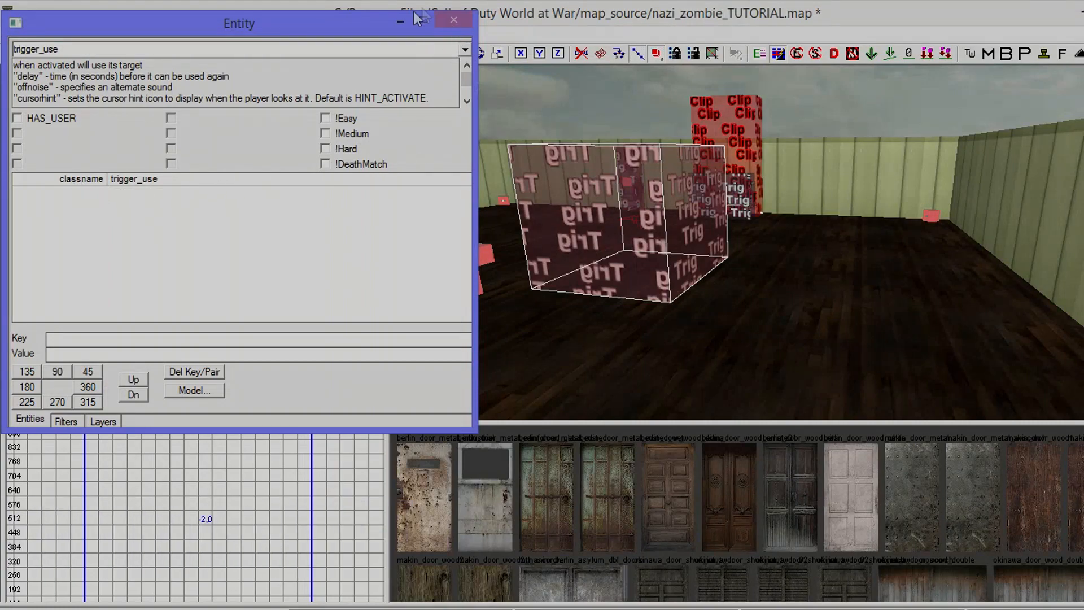
{"action": "left_click", "coordinate": [397, 19]}
{"action": "right_click_drag", "start_coordinate": [595, 197], "coordinate": [536, 218]}
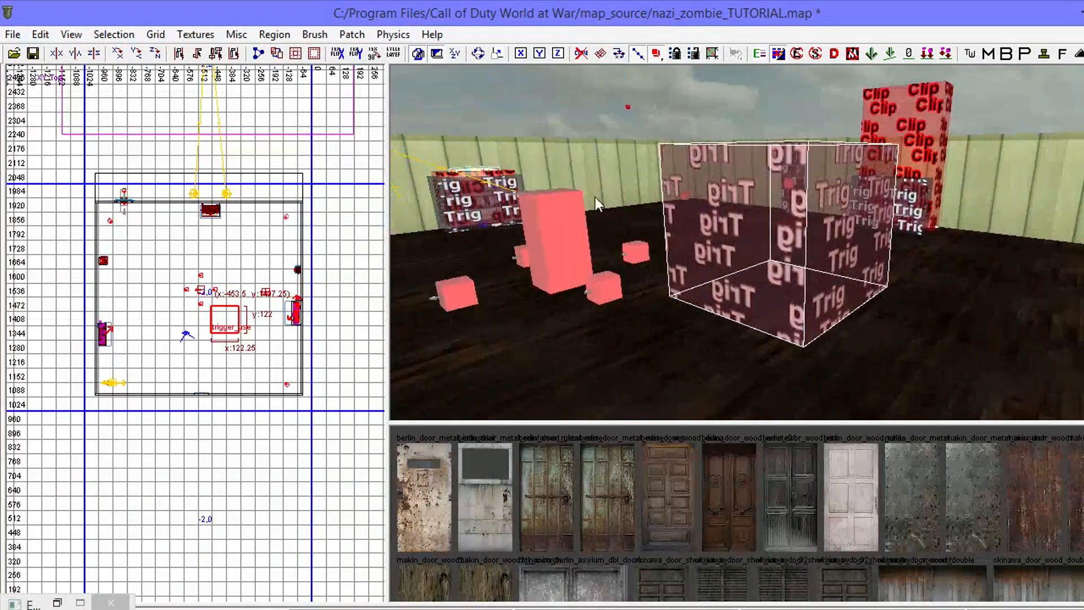
{"action": "key", "text": "BackSpace"}
- Select the existing door's trigger_use and review its script_noteworthy, zombie_cost and target values in the entity properties
{"action": "right_click_drag", "start_coordinate": [592, 184], "coordinate": [700, 197]}
{"action": "right_click_drag", "start_coordinate": [594, 215], "coordinate": [594, 184]}
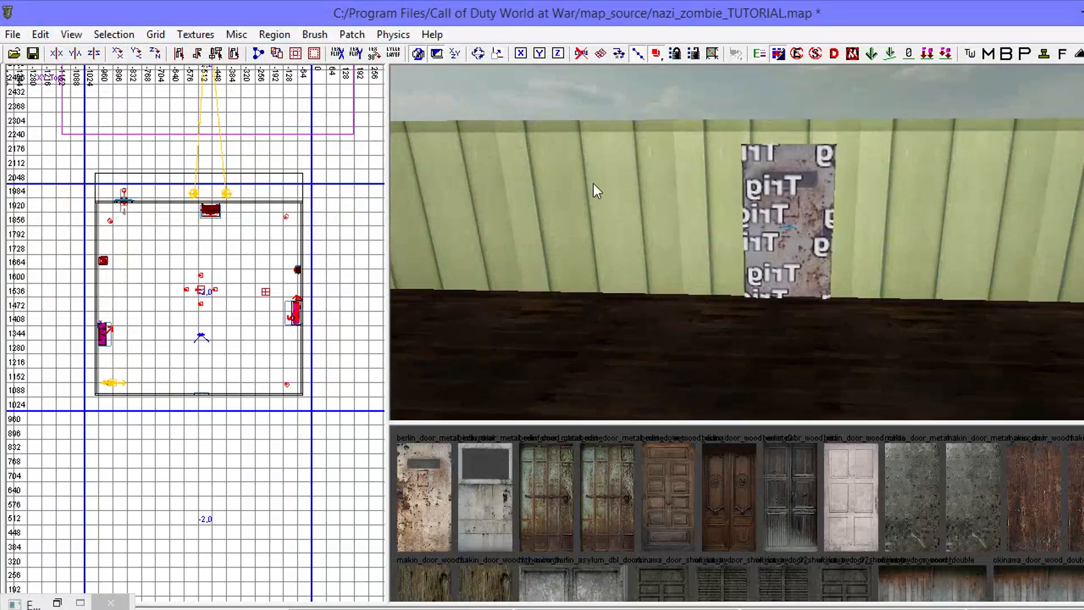
{"action": "left_click", "coordinate": [770, 215], "text": "shift"}
{"action": "key", "text": "n"}
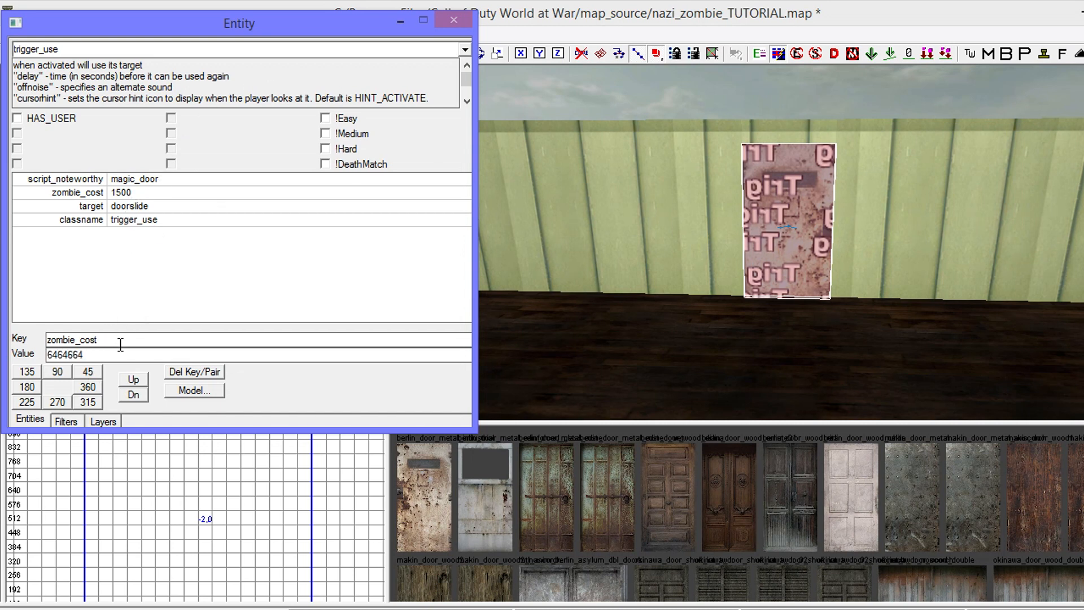
{"action": "left_click_drag", "start_coordinate": [102, 339], "coordinate": [23, 338]}
{"action": "key", "text": "BackSpace"}
{"action": "left_click_drag", "start_coordinate": [94, 355], "coordinate": [31, 345]}
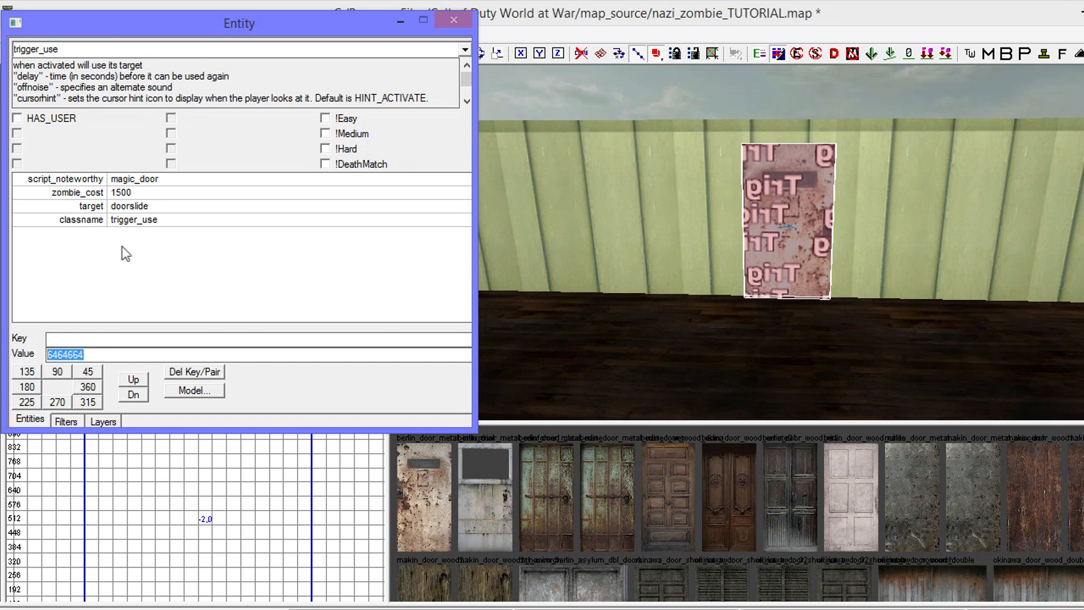
{"action": "key", "text": "BackSpace"}
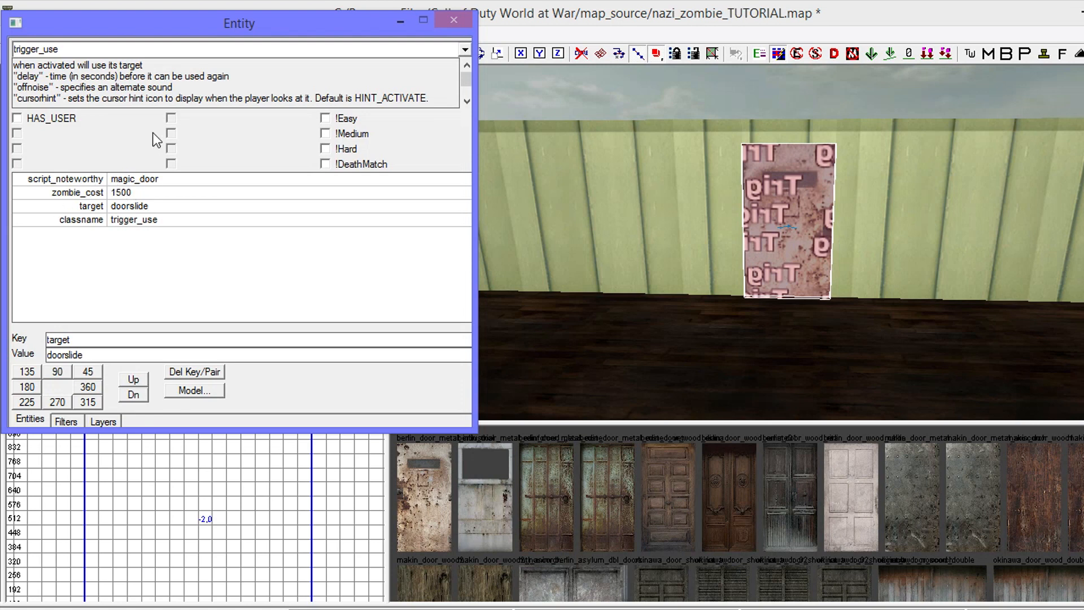
{"action": "left_click_drag", "start_coordinate": [89, 357], "coordinate": [17, 342]}
{"action": "key", "text": "BackSpace"}
{"action": "left_click", "coordinate": [124, 192]}
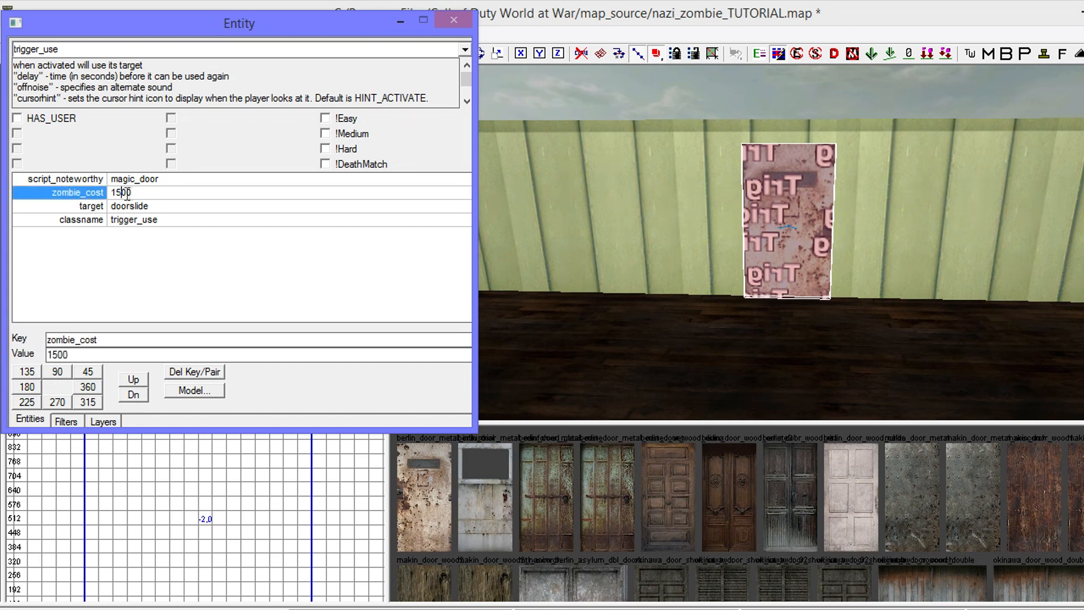
{"action": "type", "text": "2"}
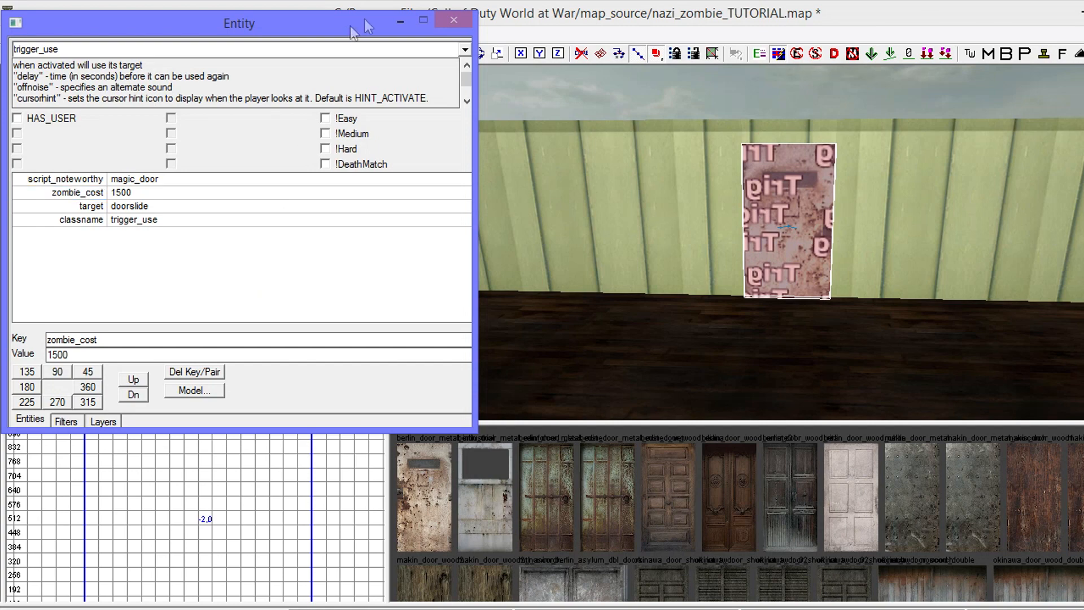
{"action": "left_click", "coordinate": [399, 20]}
- Try extending the door trigger about 76.5 units deep into the room, and shrink it back against the wall
{"action": "mouse_move", "coordinate": [689, 222]}
{"action": "right_mouse_down"}
{"action": "mouse_move", "coordinate": [734, 209]}
{"action": "mouse_move", "coordinate": [740, 169]}
{"action": "mouse_move", "coordinate": [678, 192]}
{"action": "mouse_move", "coordinate": [695, 229]}
{"action": "right_mouse_up"}
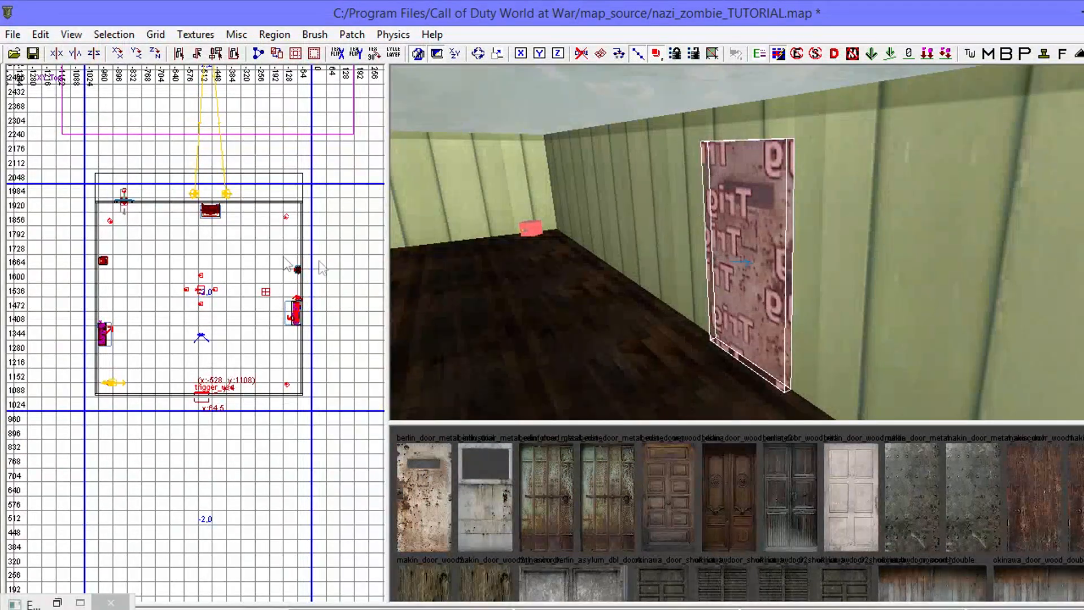
{"action": "left_click_drag", "start_coordinate": [205, 377], "coordinate": [203, 364]}
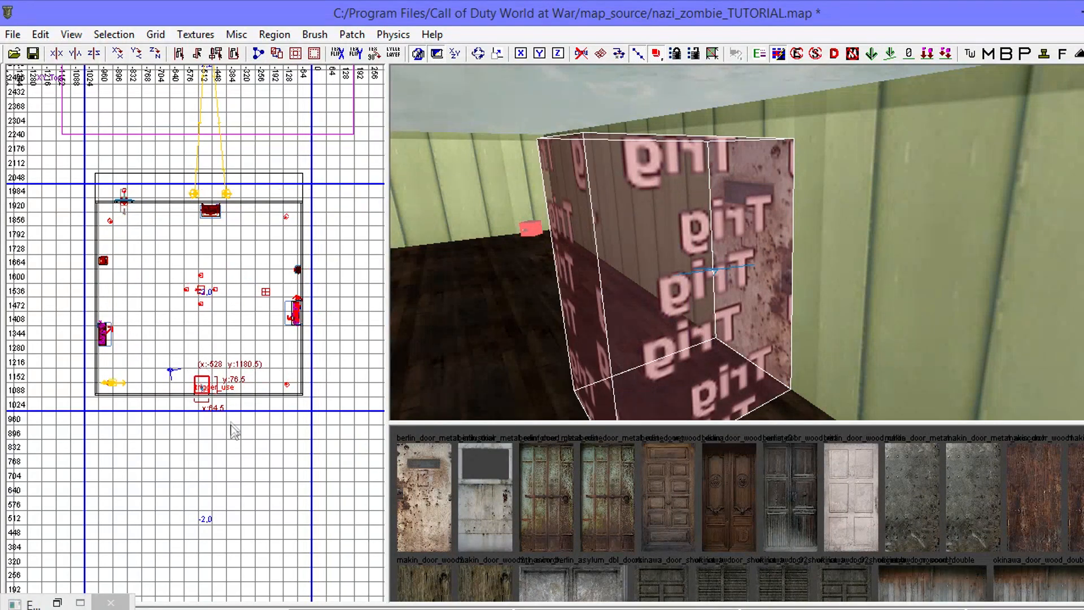
{"action": "scroll", "coordinate": [204, 398], "scroll_direction": "up", "scroll_amount": 8}
{"action": "mouse_move", "coordinate": [239, 364]}
{"action": "left_mouse_down"}
{"action": "mouse_move", "coordinate": [325, 342]}
{"action": "mouse_move", "coordinate": [251, 341]}
{"action": "left_mouse_up"}
{"action": "scroll", "coordinate": [251, 341], "scroll_direction": "up", "scroll_amount": 6}
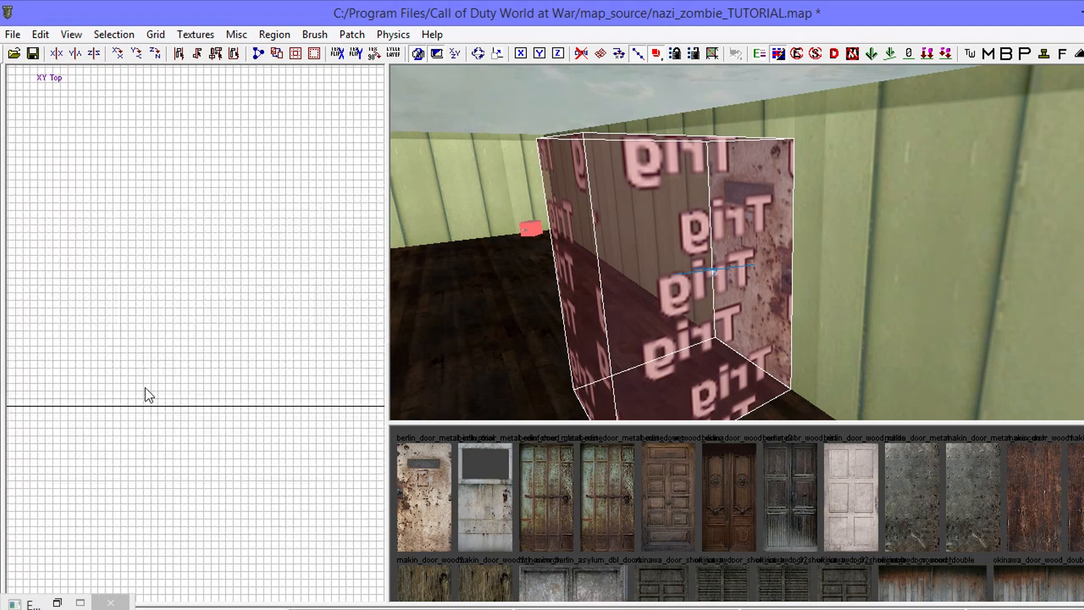
{"action": "mouse_move", "coordinate": [329, 272]}
{"action": "left_mouse_down"}
{"action": "mouse_move", "coordinate": [293, 272]}
{"action": "mouse_move", "coordinate": [306, 271]}
{"action": "left_mouse_up"}
{"action": "scroll", "coordinate": [283, 282], "scroll_direction": "down", "scroll_amount": 4}
{"action": "left_click_drag", "start_coordinate": [248, 177], "coordinate": [256, 221]}
{"action": "mouse_move", "coordinate": [497, 254]}
{"action": "right_mouse_down"}
{"action": "mouse_move", "coordinate": [598, 282]}
{"action": "mouse_move", "coordinate": [541, 265]}
{"action": "mouse_move", "coordinate": [553, 237]}
{"action": "mouse_move", "coordinate": [598, 226]}
{"action": "mouse_move", "coordinate": [663, 269]}
{"action": "mouse_move", "coordinate": [678, 265]}
{"action": "mouse_move", "coordinate": [700, 209]}
{"action": "mouse_move", "coordinate": [677, 271]}
{"action": "mouse_move", "coordinate": [779, 254]}
{"action": "mouse_move", "coordinate": [757, 198]}
{"action": "mouse_move", "coordinate": [734, 192]}
{"action": "mouse_move", "coordinate": [637, 316]}
{"action": "mouse_move", "coordinate": [598, 338]}
{"action": "mouse_move", "coordinate": [678, 283]}
{"action": "mouse_move", "coordinate": [632, 271]}
{"action": "right_mouse_up"}
{"action": "key", "text": "Escape"}
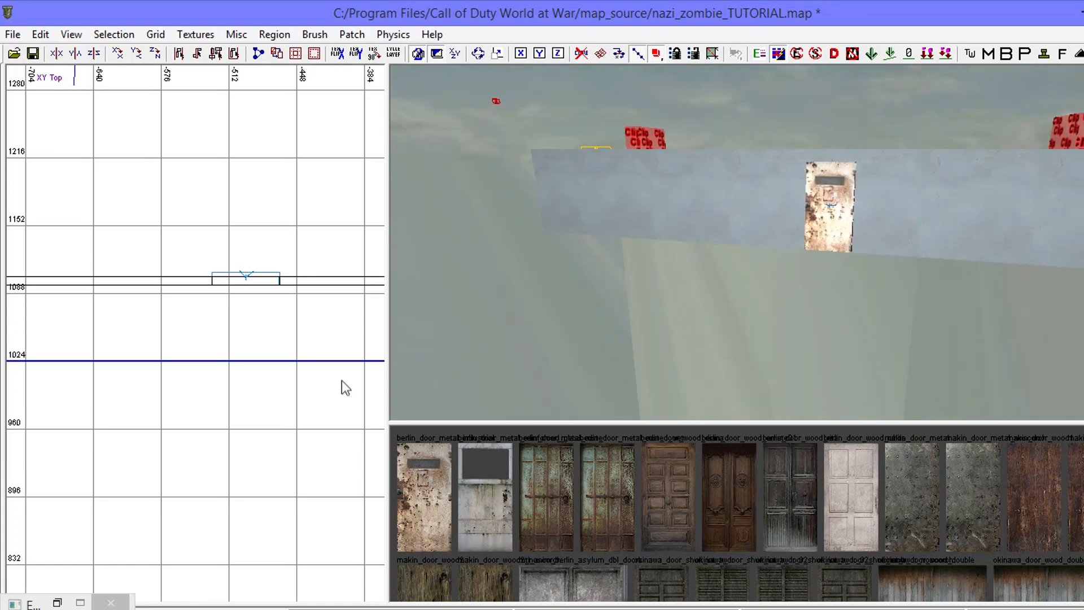
- Move the separate second room, with its floor, walls and four corner script_structs, flush against the first room's door wall
{"action": "scroll", "coordinate": [341, 380], "scroll_direction": "down", "scroll_amount": 6}
{"action": "mouse_move", "coordinate": [834, 247]}
{"action": "right_mouse_down"}
{"action": "mouse_move", "coordinate": [717, 271]}
{"action": "mouse_move", "coordinate": [649, 249]}
{"action": "mouse_move", "coordinate": [677, 259]}
{"action": "mouse_move", "coordinate": [818, 226]}
{"action": "mouse_move", "coordinate": [757, 215]}
{"action": "mouse_move", "coordinate": [830, 245]}
{"action": "right_mouse_up"}
{"action": "left_click", "coordinate": [757, 214], "text": "shift"}
{"action": "left_click", "coordinate": [831, 245], "text": "shift"}
{"action": "right_click_drag", "start_coordinate": [794, 319], "coordinate": [792, 311]}
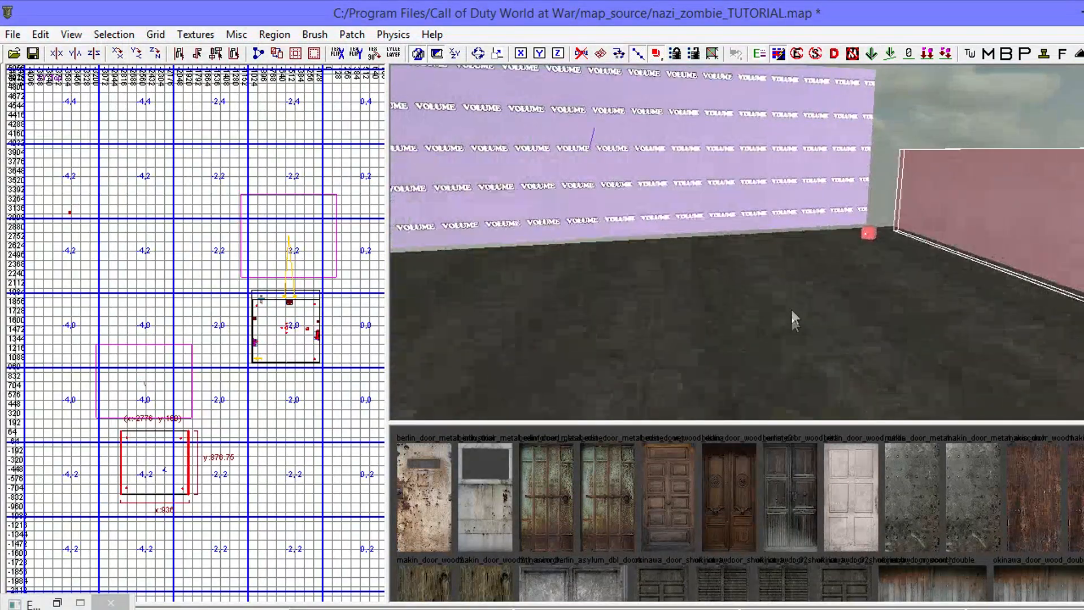
{"action": "left_click", "coordinate": [792, 311], "text": "shift"}
{"action": "left_click", "coordinate": [871, 233], "text": "shift"}
{"action": "right_click_drag", "start_coordinate": [871, 233], "coordinate": [756, 230]}
{"action": "left_click", "coordinate": [831, 213], "text": "shift"}
{"action": "right_click_drag", "start_coordinate": [841, 231], "coordinate": [762, 231]}
{"action": "left_click", "coordinate": [853, 226], "text": "shift"}
{"action": "right_click_drag", "start_coordinate": [872, 254], "coordinate": [762, 254]}
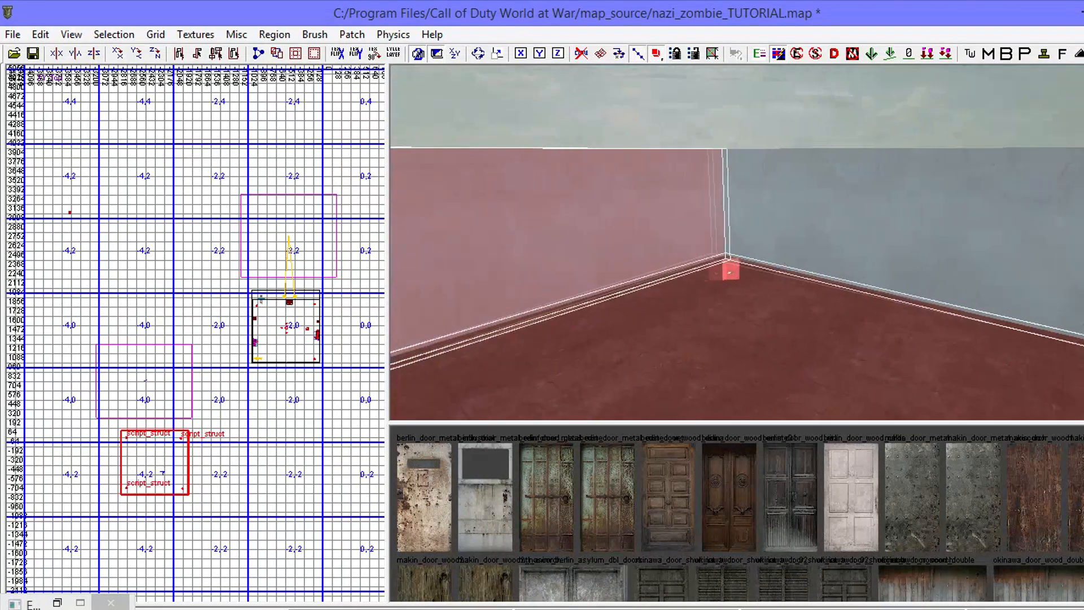
{"action": "left_click", "coordinate": [731, 272], "text": "shift"}
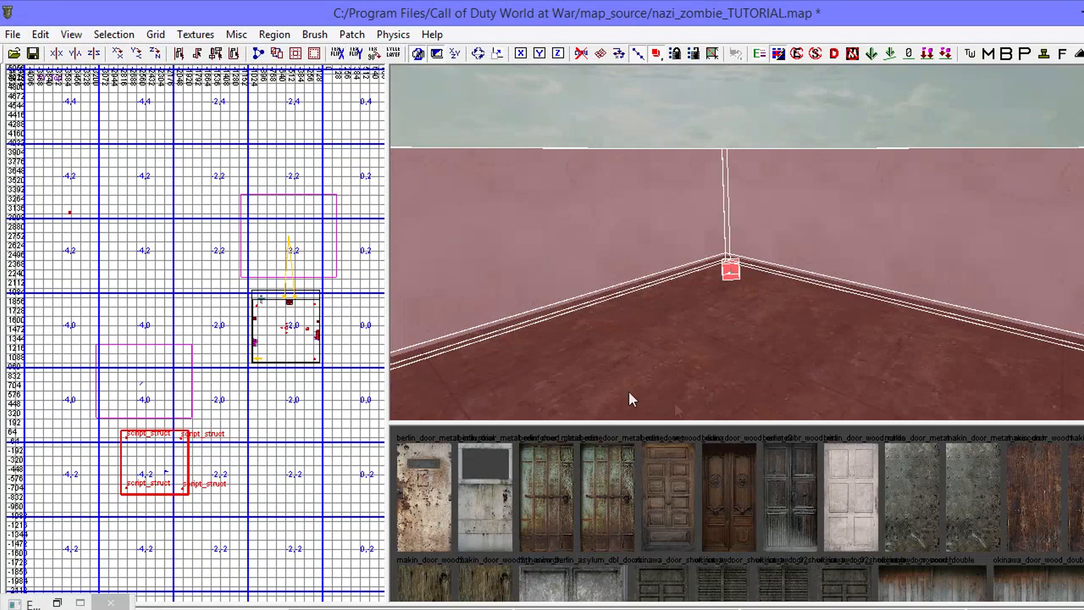
{"action": "left_click_drag", "start_coordinate": [129, 471], "coordinate": [282, 395]}
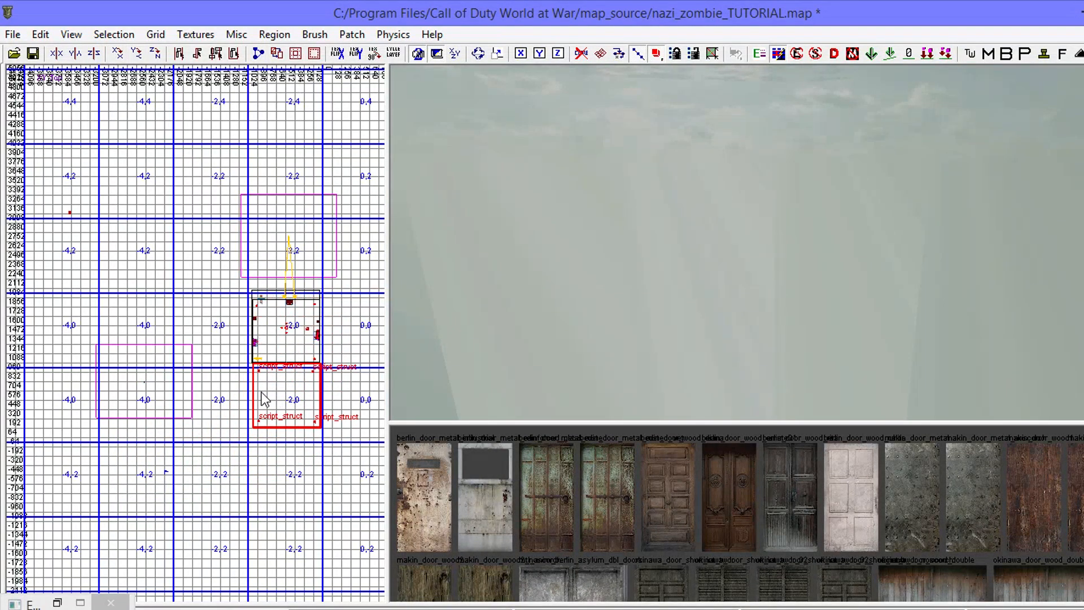
{"action": "scroll", "coordinate": [261, 392], "scroll_direction": "up", "scroll_amount": 6}
{"action": "scroll", "coordinate": [256, 386], "scroll_direction": "up", "scroll_amount": 6}
{"action": "right_click_drag", "start_coordinate": [370, 354], "coordinate": [343, 364]}
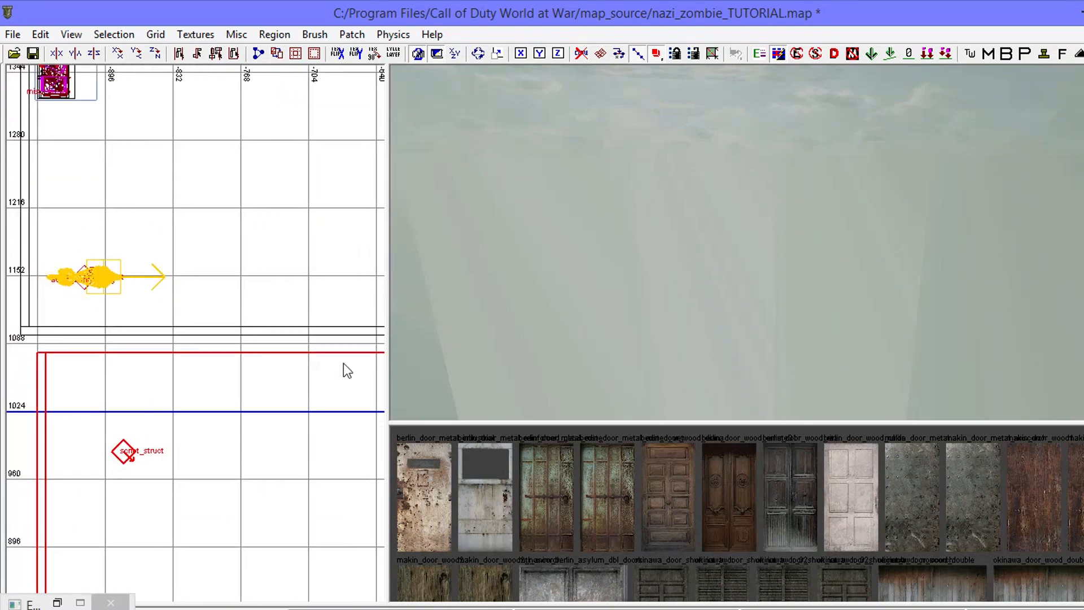
{"action": "left_click_drag", "start_coordinate": [168, 402], "coordinate": [151, 385]}
{"action": "key", "text": "Escape"}
- Show the textures in use and apply the mp_drum_painted_metal texture to the second-room side of the wall beside the door
{"action": "scroll", "coordinate": [316, 333], "scroll_direction": "down", "scroll_amount": 4}
{"action": "right_click_drag", "start_coordinate": [715, 246], "coordinate": [508, 249]}
{"action": "scroll", "coordinate": [255, 374], "scroll_direction": "down", "scroll_amount": 11}
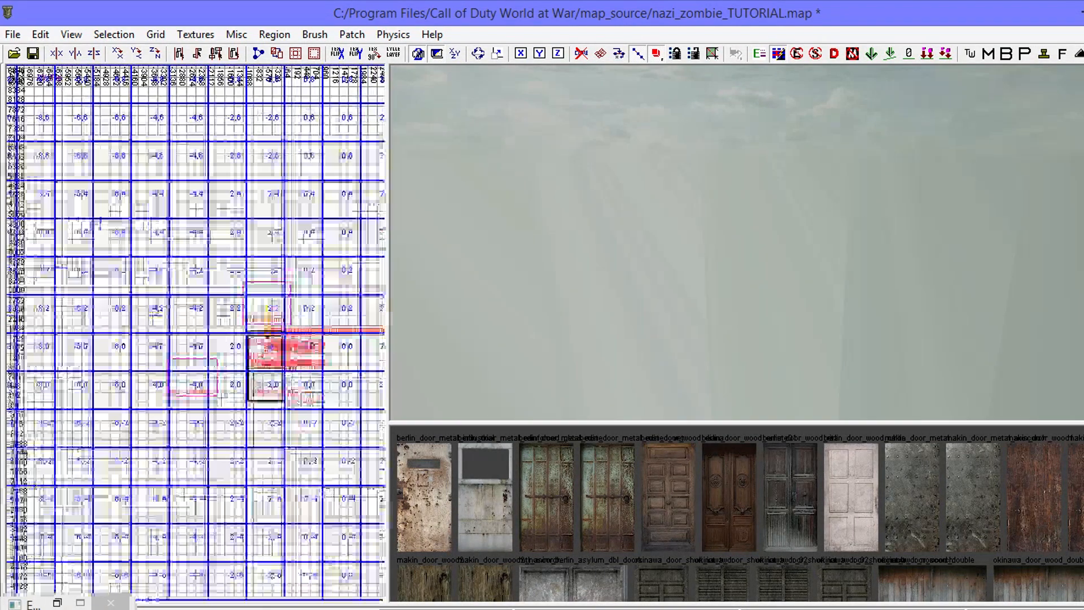
{"action": "mouse_move", "coordinate": [445, 358]}
{"action": "right_mouse_down"}
{"action": "mouse_move", "coordinate": [409, 344]}
{"action": "mouse_move", "coordinate": [401, 321]}
{"action": "mouse_move", "coordinate": [435, 316]}
{"action": "mouse_move", "coordinate": [474, 344]}
{"action": "mouse_move", "coordinate": [525, 316]}
{"action": "mouse_move", "coordinate": [615, 305]}
{"action": "mouse_move", "coordinate": [598, 300]}
{"action": "mouse_move", "coordinate": [643, 283]}
{"action": "mouse_move", "coordinate": [745, 265]}
{"action": "mouse_move", "coordinate": [767, 271]}
{"action": "mouse_move", "coordinate": [756, 282]}
{"action": "mouse_move", "coordinate": [802, 271]}
{"action": "mouse_move", "coordinate": [711, 271]}
{"action": "mouse_move", "coordinate": [802, 271]}
{"action": "mouse_move", "coordinate": [785, 265]}
{"action": "mouse_move", "coordinate": [801, 260]}
{"action": "mouse_move", "coordinate": [779, 259]}
{"action": "mouse_move", "coordinate": [828, 237]}
{"action": "right_mouse_up"}
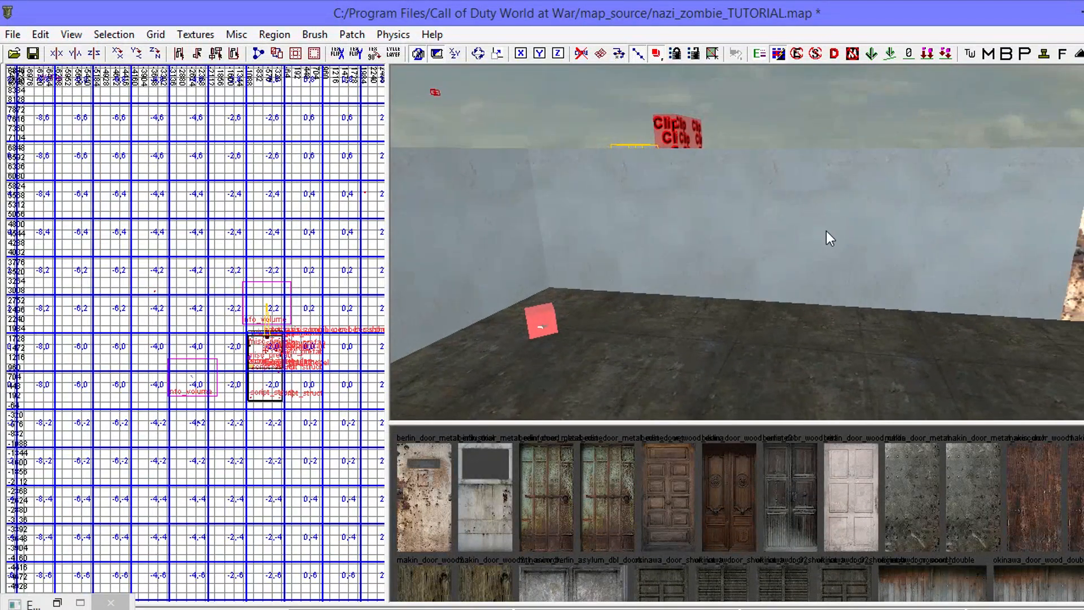
{"action": "left_click", "coordinate": [852, 220], "text": "shift"}
{"action": "mouse_move", "coordinate": [914, 258]}
{"action": "right_mouse_down"}
{"action": "mouse_move", "coordinate": [971, 256]}
{"action": "mouse_move", "coordinate": [745, 242]}
{"action": "mouse_move", "coordinate": [734, 271]}
{"action": "mouse_move", "coordinate": [728, 243]}
{"action": "mouse_move", "coordinate": [802, 260]}
{"action": "mouse_move", "coordinate": [866, 466]}
{"action": "right_mouse_up"}
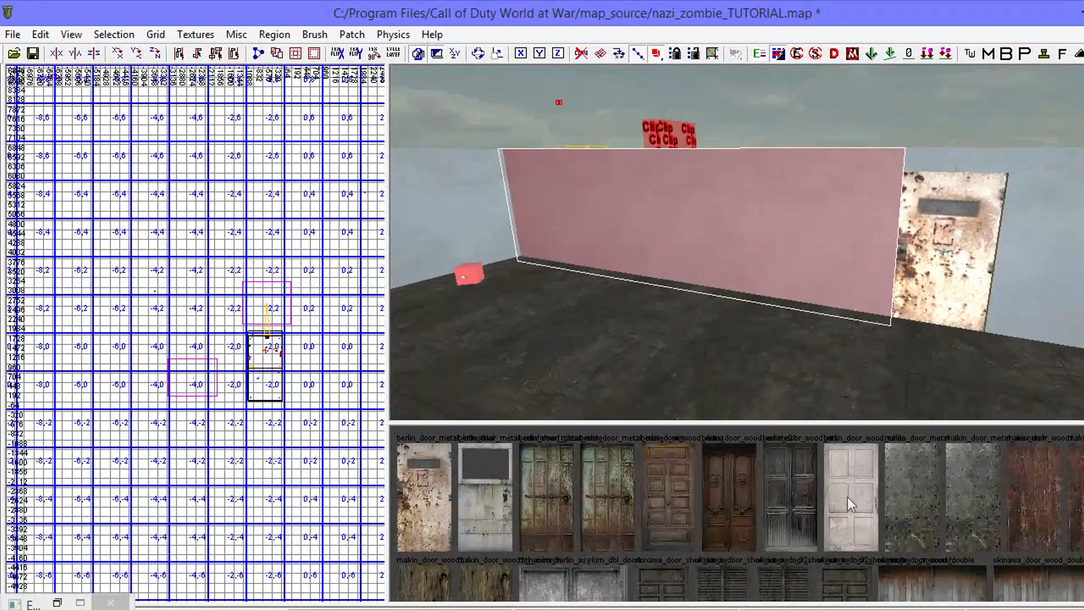
{"action": "left_click", "coordinate": [195, 34]}
{"action": "left_click", "coordinate": [237, 53]}
{"action": "left_click", "coordinate": [195, 35]}
{"action": "left_click", "coordinate": [219, 72]}
{"action": "scroll", "coordinate": [807, 486], "scroll_direction": "down", "scroll_amount": 2}
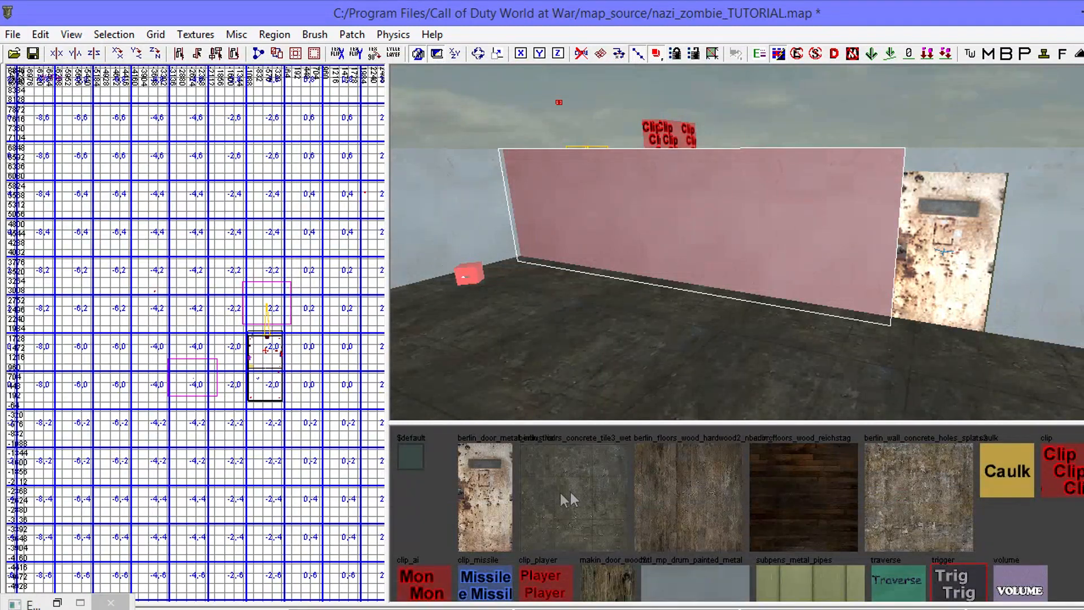
{"action": "left_click", "coordinate": [713, 568]}
{"action": "scroll", "coordinate": [713, 508], "scroll_direction": "down", "scroll_amount": 1}
{"action": "key", "text": "Escape"}
- Add a script_struct near the middle of the second room and check its entity properties
{"action": "mouse_move", "coordinate": [693, 362]}
{"action": "right_mouse_down"}
{"action": "mouse_move", "coordinate": [435, 363]}
{"action": "mouse_move", "coordinate": [479, 362]}
{"action": "mouse_move", "coordinate": [474, 395]}
{"action": "mouse_move", "coordinate": [470, 362]}
{"action": "mouse_move", "coordinate": [824, 360]}
{"action": "mouse_move", "coordinate": [841, 393]}
{"action": "right_mouse_up"}
{"action": "scroll", "coordinate": [285, 404], "scroll_direction": "down", "scroll_amount": 1}
{"action": "scroll", "coordinate": [285, 404], "scroll_direction": "up", "scroll_amount": 5}
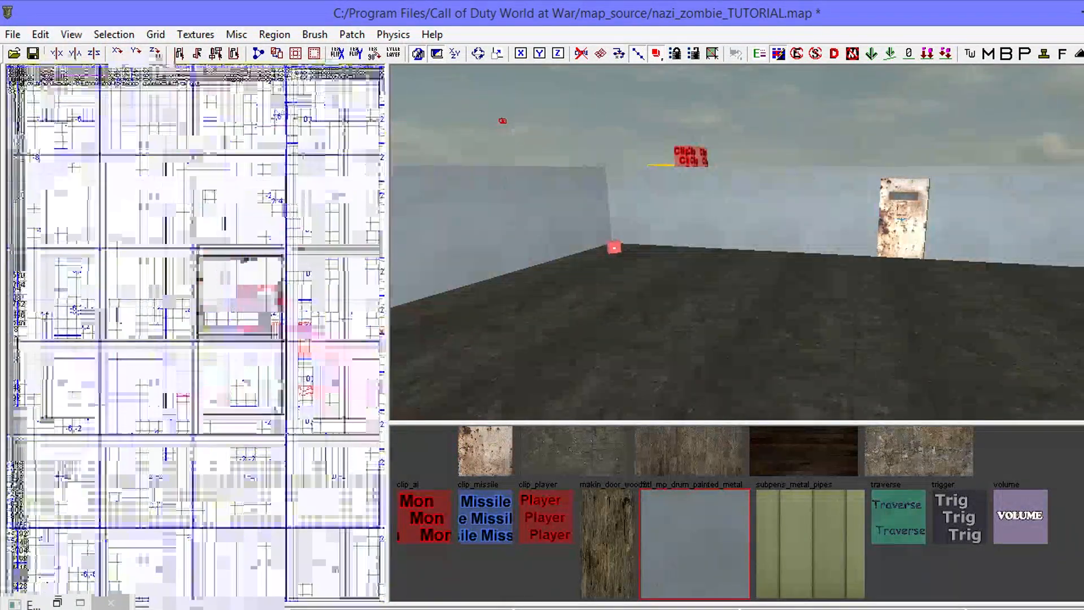
{"action": "scroll", "coordinate": [280, 346], "scroll_direction": "up", "scroll_amount": 1}
{"action": "scroll", "coordinate": [281, 345], "scroll_direction": "down", "scroll_amount": 1}
{"action": "right_click_drag", "start_coordinate": [280, 345], "coordinate": [342, 338]}
{"action": "right_click", "coordinate": [224, 356]}
{"action": "mouse_move", "coordinate": [281, 525]}
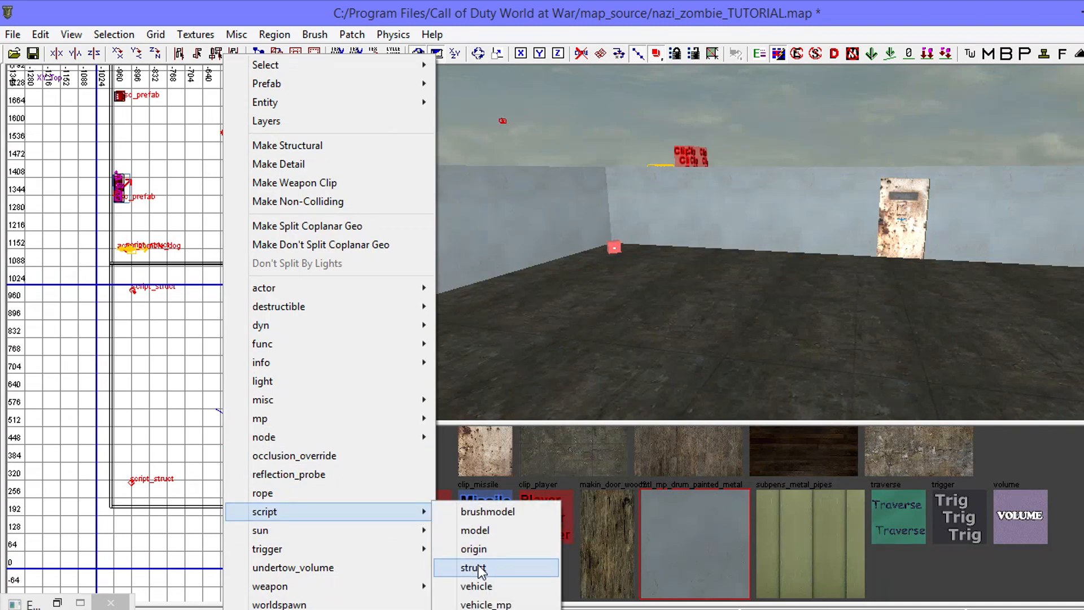
{"action": "left_click", "coordinate": [478, 564]}
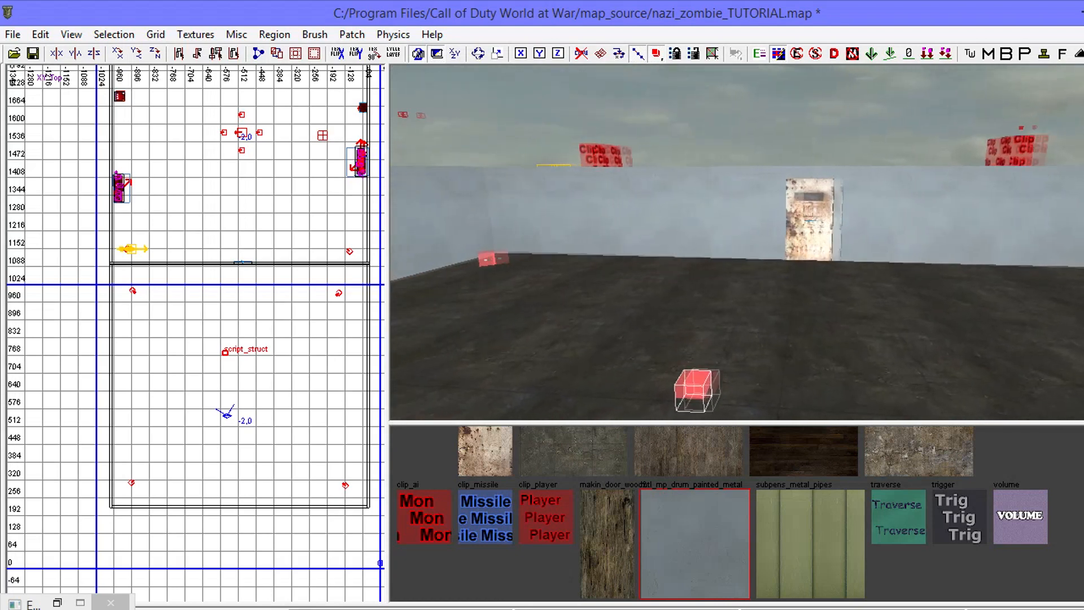
{"action": "key", "text": "n"}
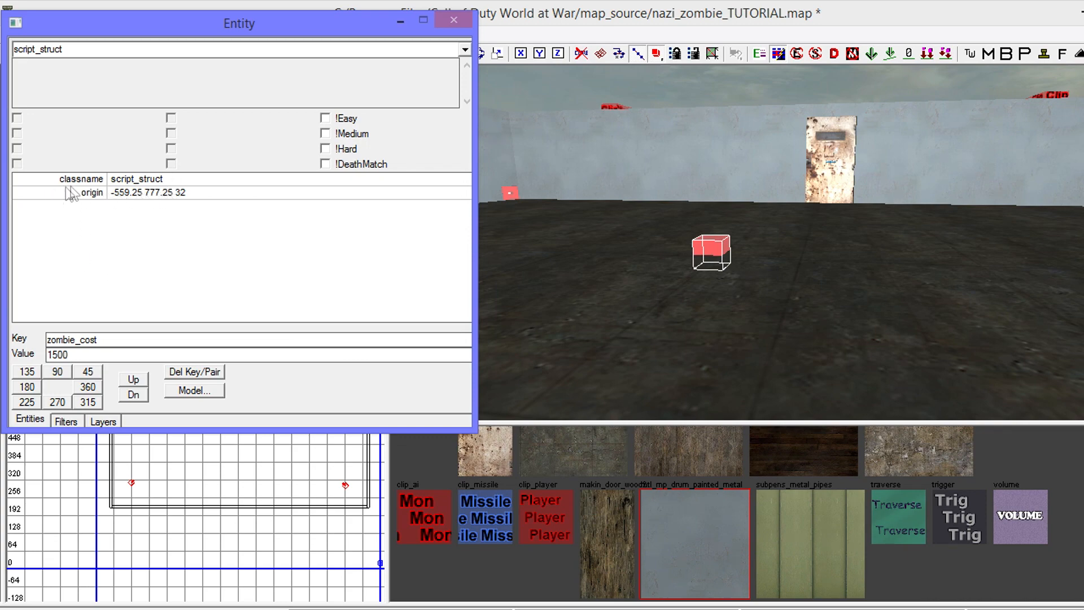
{"action": "left_click", "coordinate": [400, 20]}
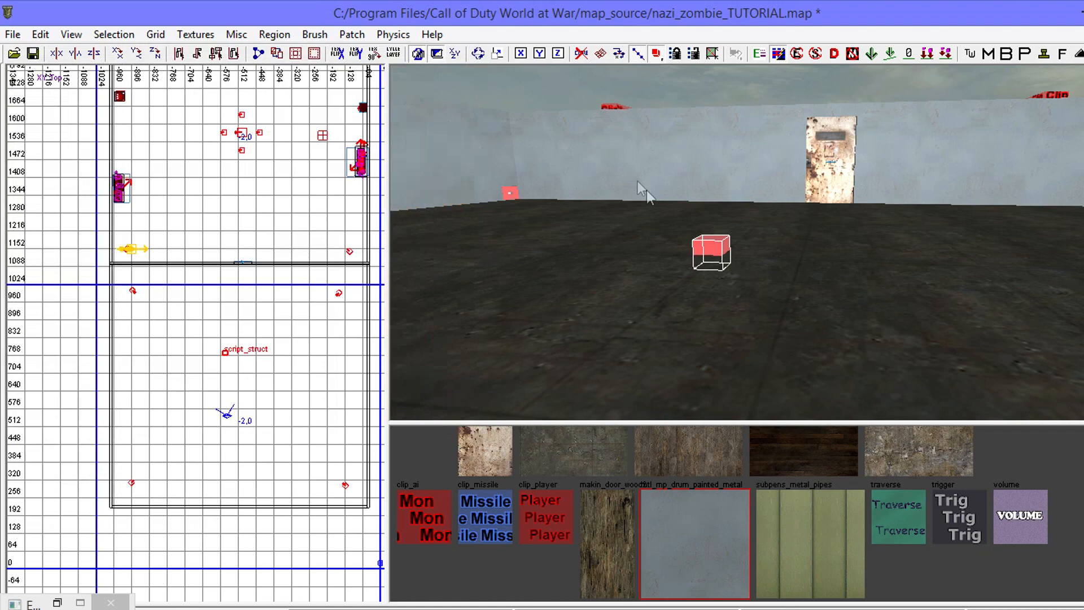
- Delete the script_struct near the middle of the second room and check the entity properties of a far-corner script_struct
{"action": "key", "text": "BackSpace"}
{"action": "right_click_drag", "start_coordinate": [680, 205], "coordinate": [707, 196]}
{"action": "left_click", "coordinate": [778, 226], "text": "shift"}
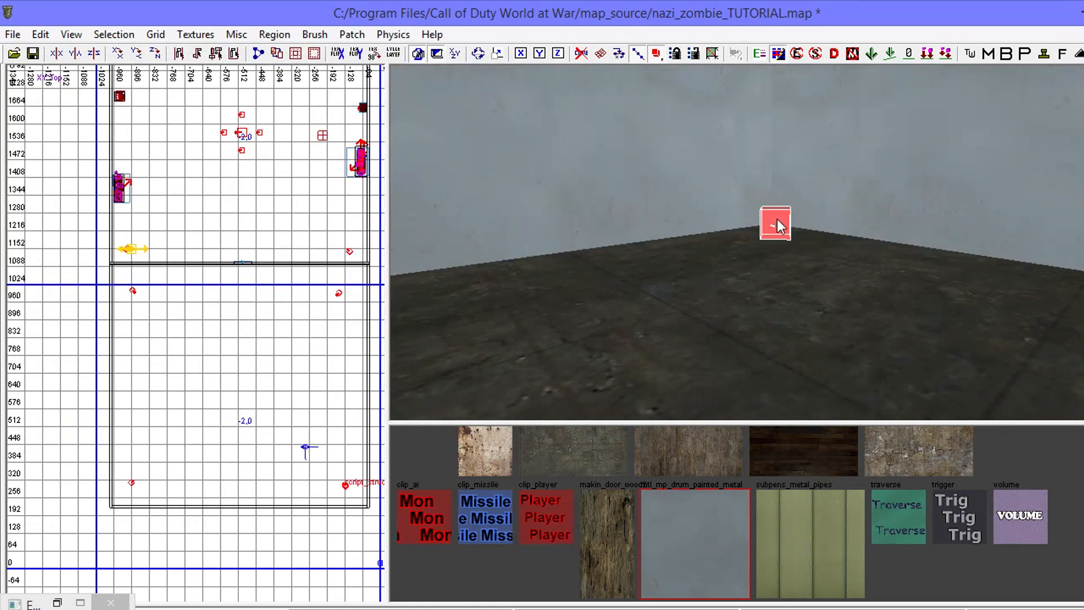
{"action": "key", "text": "n"}
{"action": "key", "text": "n"}
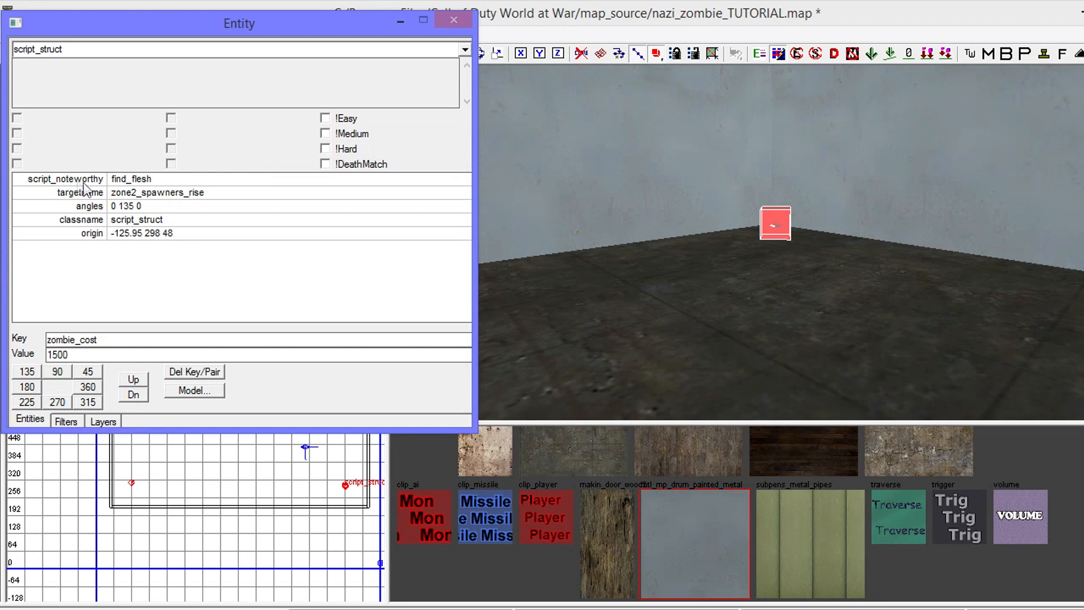
{"action": "left_click_drag", "start_coordinate": [103, 339], "coordinate": [3, 333]}
{"action": "left_click", "coordinate": [113, 357]}
{"action": "left_click", "coordinate": [400, 20]}
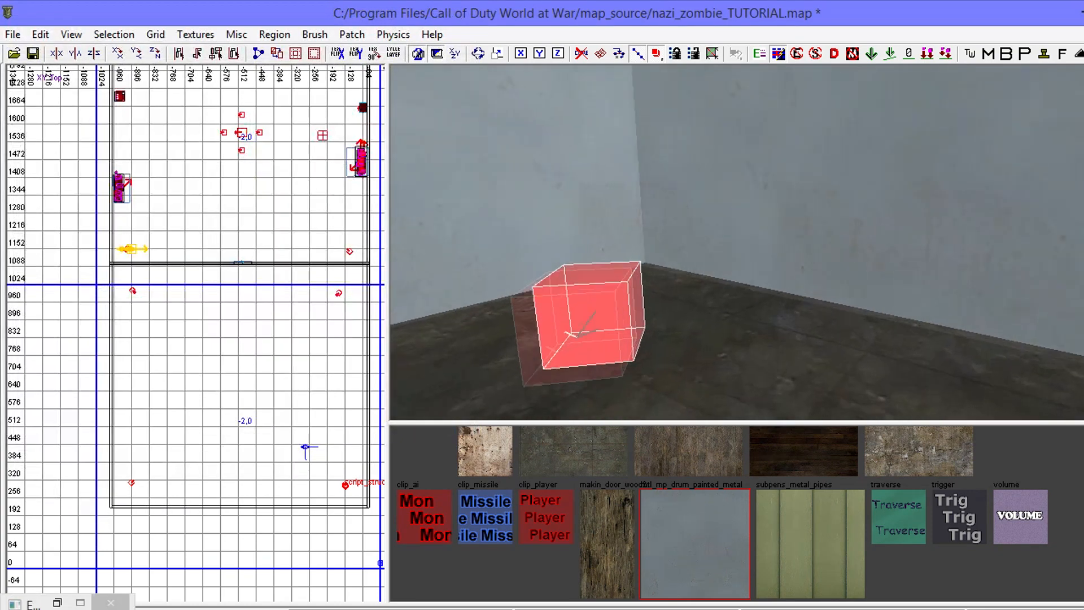
{"action": "right_click_drag", "start_coordinate": [681, 245], "coordinate": [689, 252]}
{"action": "key", "text": "Escape"}
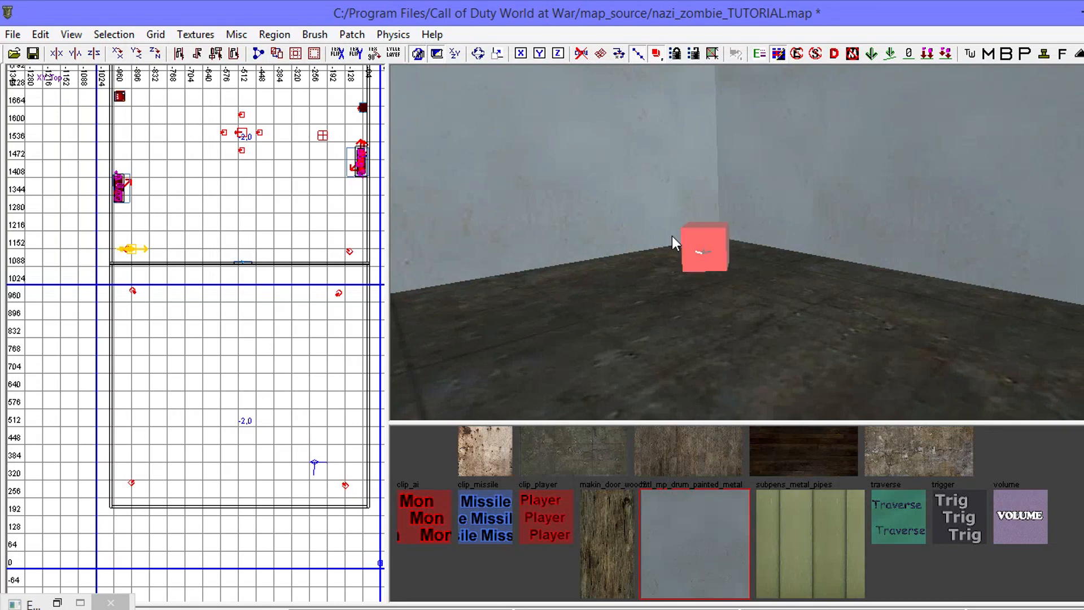
- Rotate the second room's far-corner script_struct about the Z axis
{"action": "left_click", "coordinate": [701, 250], "text": "shift"}
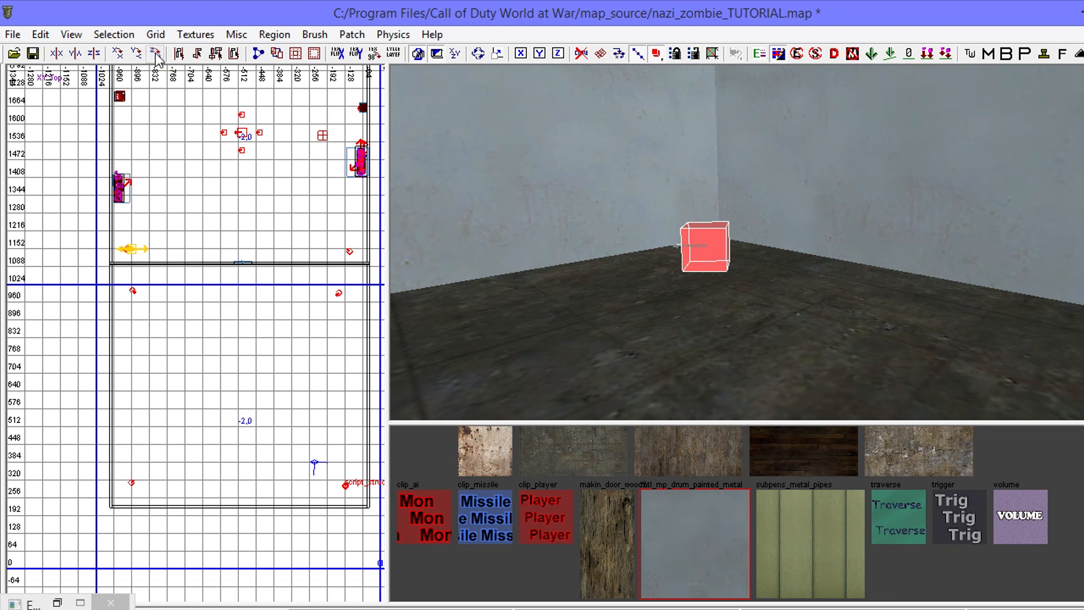
{"action": "left_click", "coordinate": [155, 54]}
{"action": "key", "text": "Escape"}
- Examine the entity properties of a zombie spawner standing behind the first room
{"action": "right_click_drag", "start_coordinate": [610, 184], "coordinate": [779, 184]}
{"action": "right_click_drag", "start_coordinate": [736, 242], "coordinate": [765, 185]}
{"action": "mouse_move", "coordinate": [736, 241]}
{"action": "right_mouse_down"}
{"action": "mouse_move", "coordinate": [866, 247]}
{"action": "mouse_move", "coordinate": [900, 281]}
{"action": "mouse_move", "coordinate": [736, 213]}
{"action": "mouse_move", "coordinate": [713, 135]}
{"action": "mouse_move", "coordinate": [719, 111]}
{"action": "mouse_move", "coordinate": [758, 224]}
{"action": "mouse_move", "coordinate": [945, 225]}
{"action": "mouse_move", "coordinate": [803, 219]}
{"action": "mouse_move", "coordinate": [748, 242]}
{"action": "mouse_move", "coordinate": [713, 225]}
{"action": "mouse_move", "coordinate": [690, 236]}
{"action": "mouse_move", "coordinate": [691, 270]}
{"action": "mouse_move", "coordinate": [679, 213]}
{"action": "mouse_move", "coordinate": [752, 253]}
{"action": "right_mouse_up"}
{"action": "mouse_move", "coordinate": [596, 221]}
{"action": "right_mouse_down"}
{"action": "mouse_move", "coordinate": [731, 222]}
{"action": "mouse_move", "coordinate": [596, 221]}
{"action": "right_mouse_up"}
{"action": "left_click", "coordinate": [725, 241], "text": "shift"}
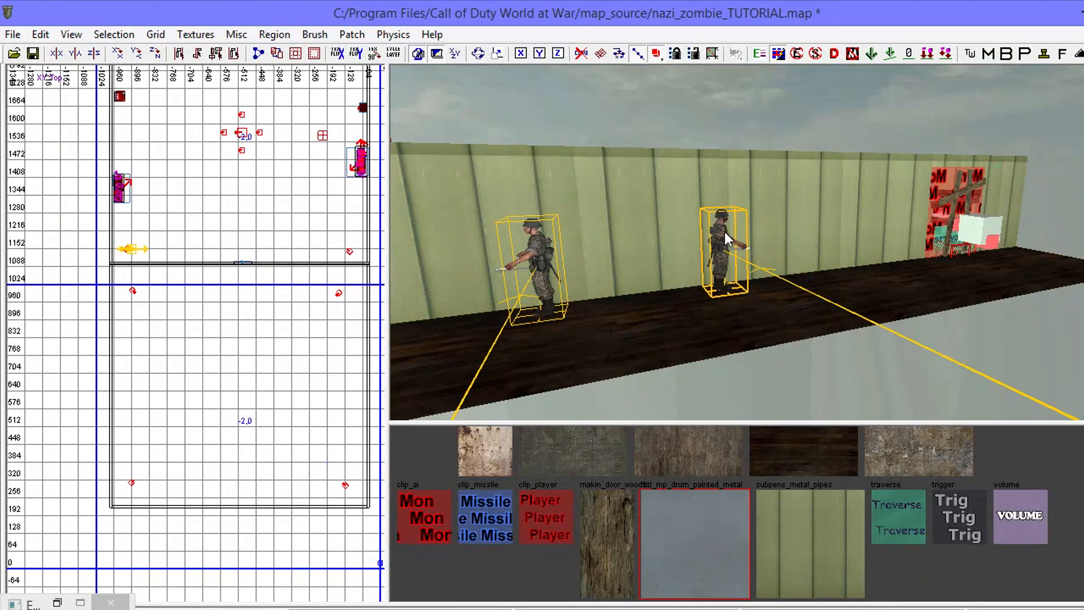
{"action": "key", "text": "n"}
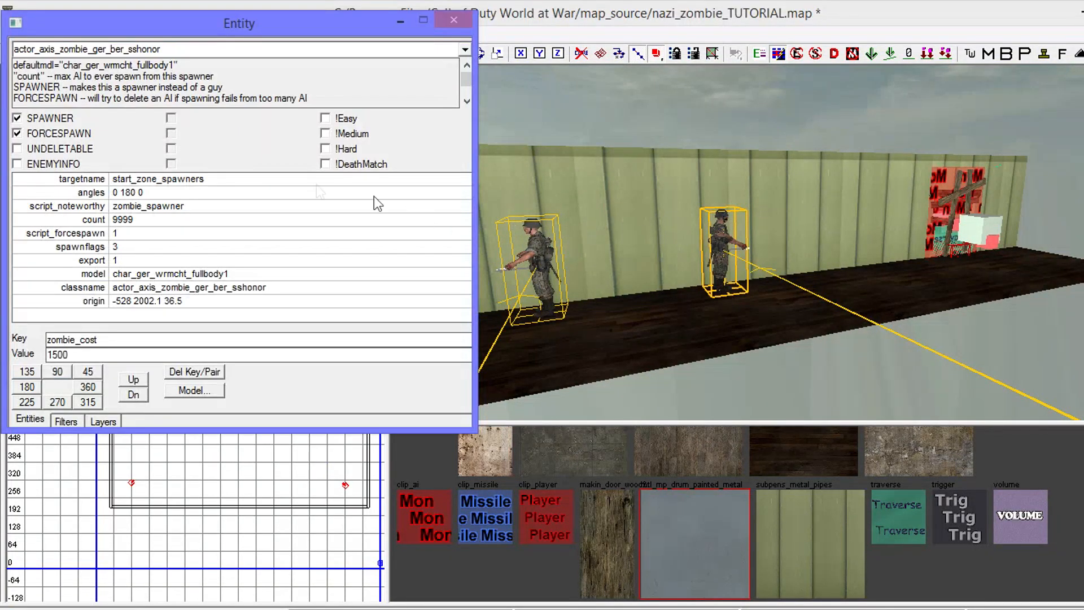
- Try replacing the start_ prefix in the zombie spawner's targetname, restore it to start_zone_spawners and put the entity properties away
{"action": "left_click", "coordinate": [129, 179]}
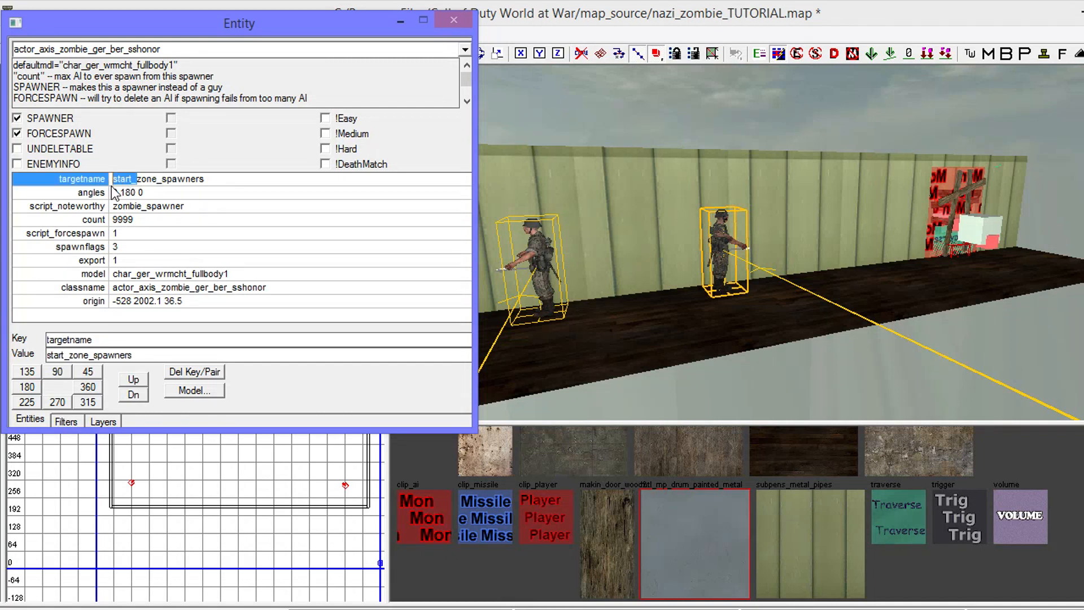
{"action": "key", "text": "BackSpace"}
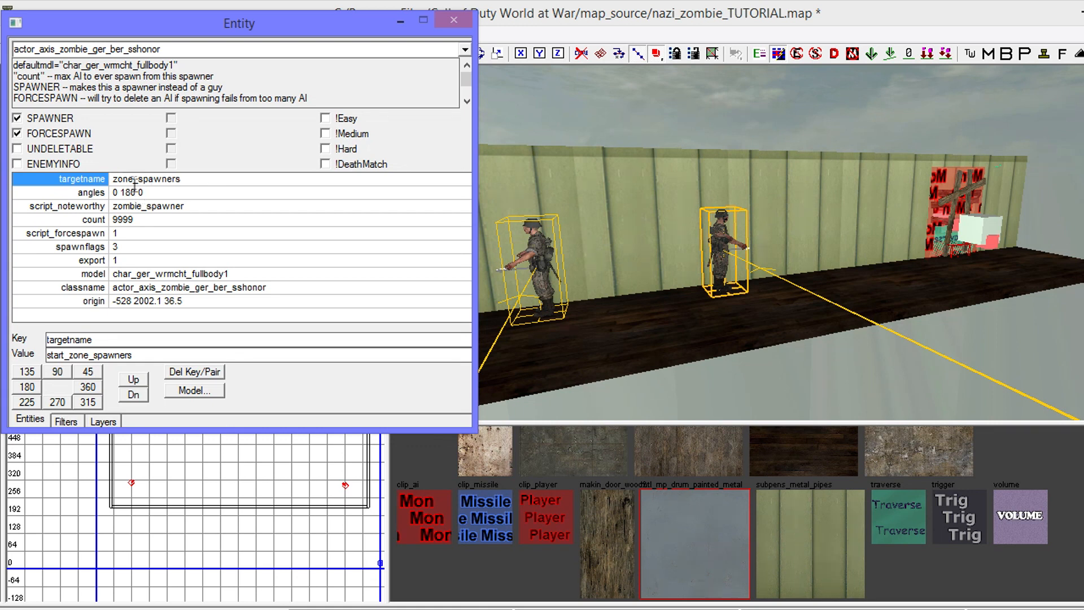
{"action": "type", "text": "2"}
{"action": "type", "text": "STAR_"}
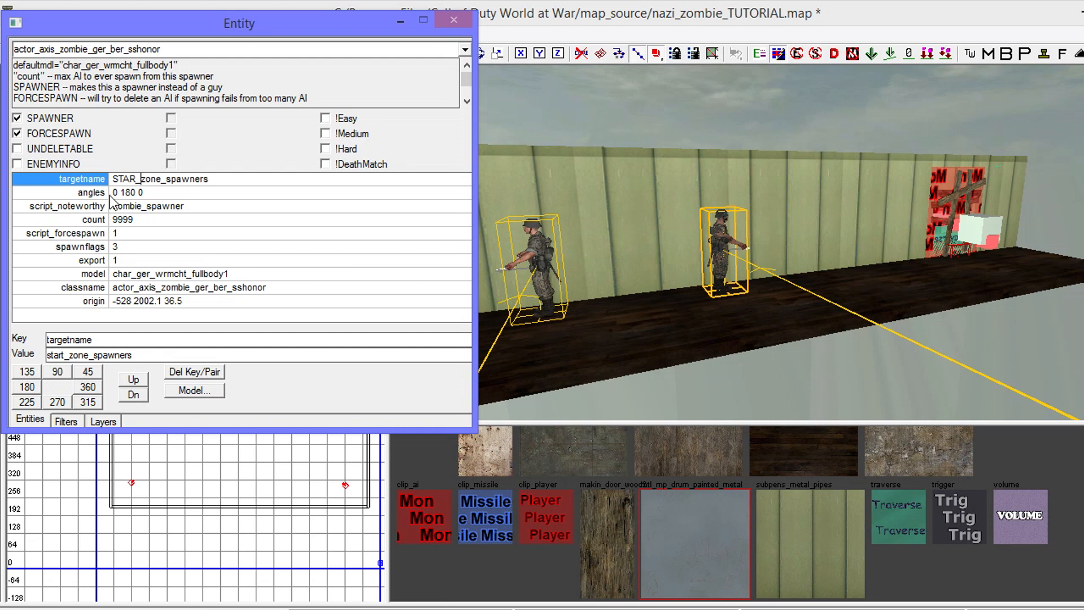
{"action": "key", "text": "BackSpace"}
{"action": "key", "text": "BackSpace"}
{"action": "key", "text": "BackSpace"}
{"action": "key", "text": "BackSpace"}
{"action": "key", "text": "BackSpace"}
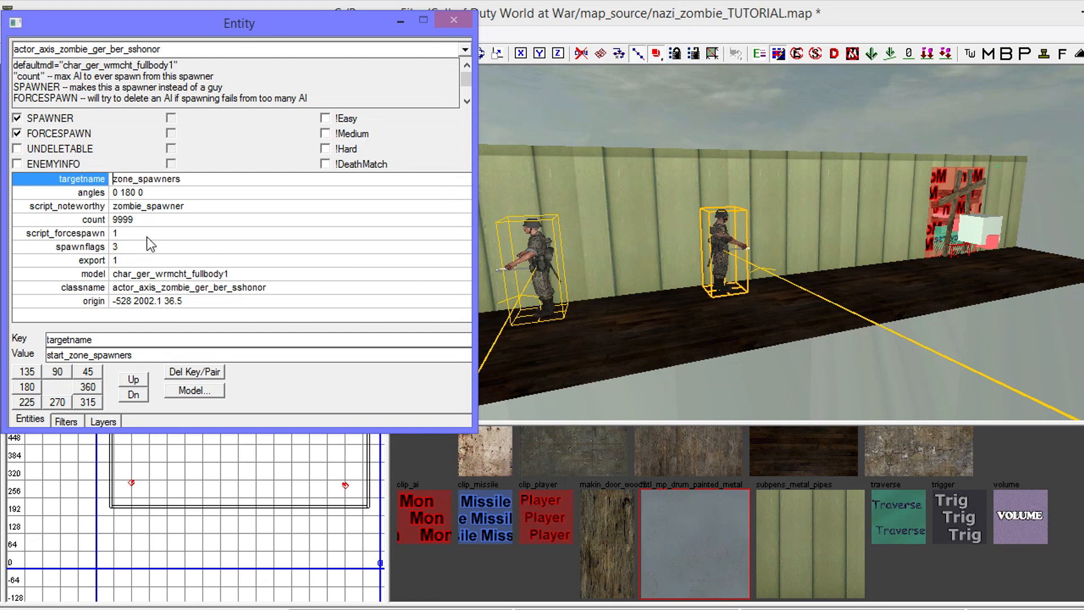
{"action": "type", "text": "start_"}
{"action": "left_click", "coordinate": [397, 17]}
- Move the misplaced start-zone info_volume so it covers the first room
{"action": "mouse_move", "coordinate": [744, 172]}
{"action": "right_mouse_down"}
{"action": "mouse_move", "coordinate": [738, 160]}
{"action": "mouse_move", "coordinate": [743, 172]}
{"action": "mouse_move", "coordinate": [771, 173]}
{"action": "mouse_move", "coordinate": [744, 173]}
{"action": "mouse_move", "coordinate": [759, 152]}
{"action": "mouse_move", "coordinate": [750, 141]}
{"action": "mouse_move", "coordinate": [790, 141]}
{"action": "mouse_move", "coordinate": [773, 144]}
{"action": "right_mouse_up"}
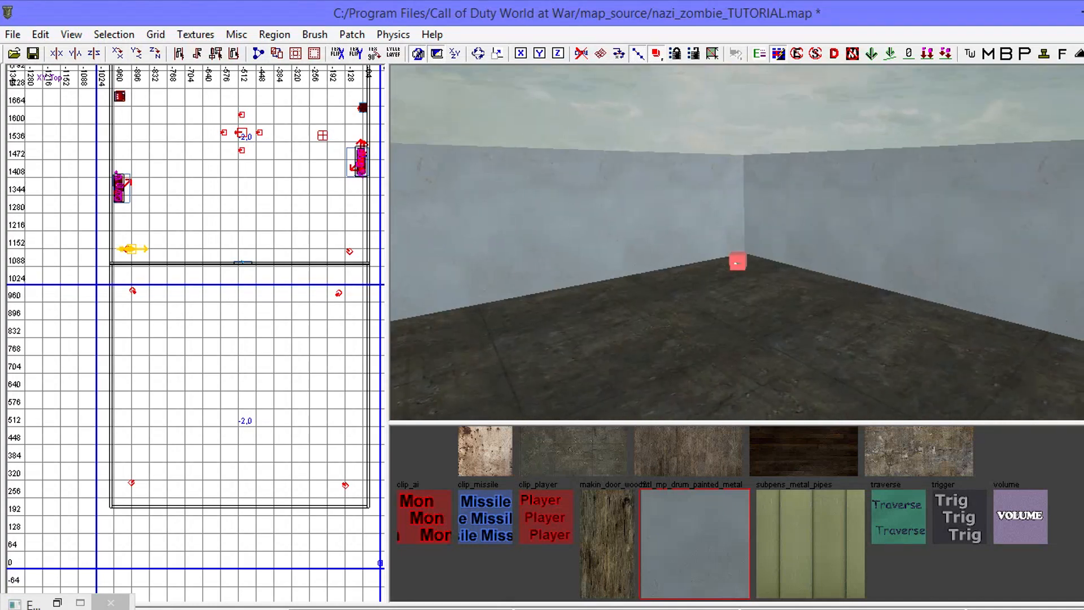
{"action": "mouse_move", "coordinate": [737, 243]}
{"action": "right_mouse_down"}
{"action": "mouse_move", "coordinate": [870, 243]}
{"action": "mouse_move", "coordinate": [903, 232]}
{"action": "mouse_move", "coordinate": [920, 124]}
{"action": "mouse_move", "coordinate": [790, 226]}
{"action": "mouse_move", "coordinate": [796, 260]}
{"action": "mouse_move", "coordinate": [847, 254]}
{"action": "mouse_move", "coordinate": [790, 271]}
{"action": "mouse_move", "coordinate": [802, 180]}
{"action": "mouse_move", "coordinate": [846, 152]}
{"action": "mouse_move", "coordinate": [897, 163]}
{"action": "mouse_move", "coordinate": [785, 246]}
{"action": "mouse_move", "coordinate": [846, 266]}
{"action": "mouse_move", "coordinate": [903, 259]}
{"action": "mouse_move", "coordinate": [751, 214]}
{"action": "mouse_move", "coordinate": [688, 220]}
{"action": "mouse_move", "coordinate": [677, 243]}
{"action": "mouse_move", "coordinate": [756, 260]}
{"action": "mouse_move", "coordinate": [790, 231]}
{"action": "mouse_move", "coordinate": [785, 147]}
{"action": "mouse_move", "coordinate": [728, 152]}
{"action": "mouse_move", "coordinate": [790, 220]}
{"action": "mouse_move", "coordinate": [700, 226]}
{"action": "mouse_move", "coordinate": [649, 243]}
{"action": "mouse_move", "coordinate": [835, 202]}
{"action": "right_mouse_up"}
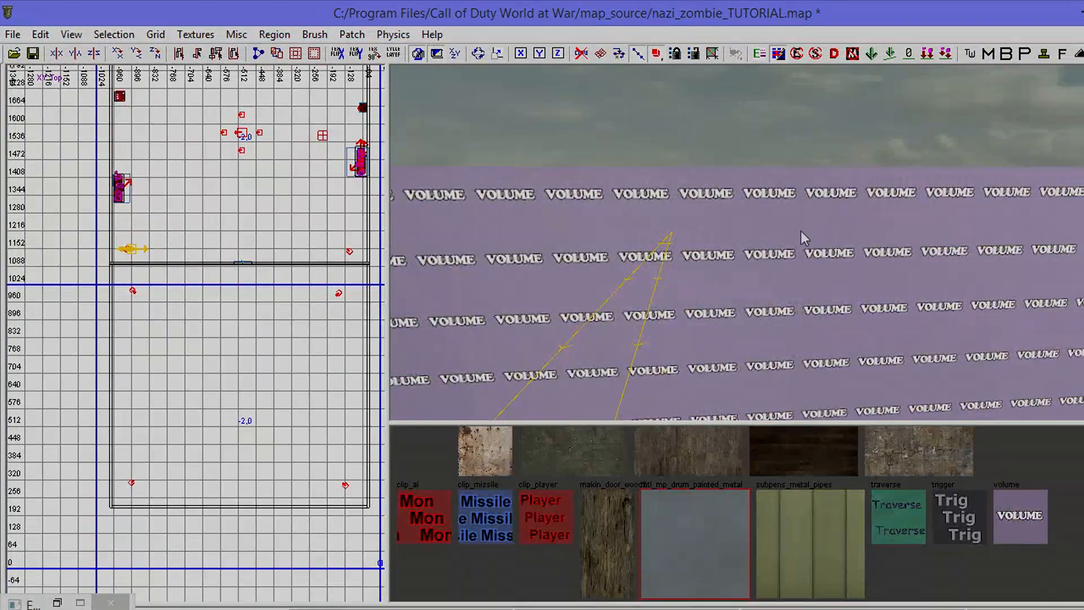
{"action": "left_click", "coordinate": [811, 226], "text": "shift"}
{"action": "scroll", "coordinate": [185, 285], "scroll_direction": "down", "scroll_amount": 3}
{"action": "right_click_drag", "start_coordinate": [196, 188], "coordinate": [195, 299]}
{"action": "left_click_drag", "start_coordinate": [201, 149], "coordinate": [195, 310]}
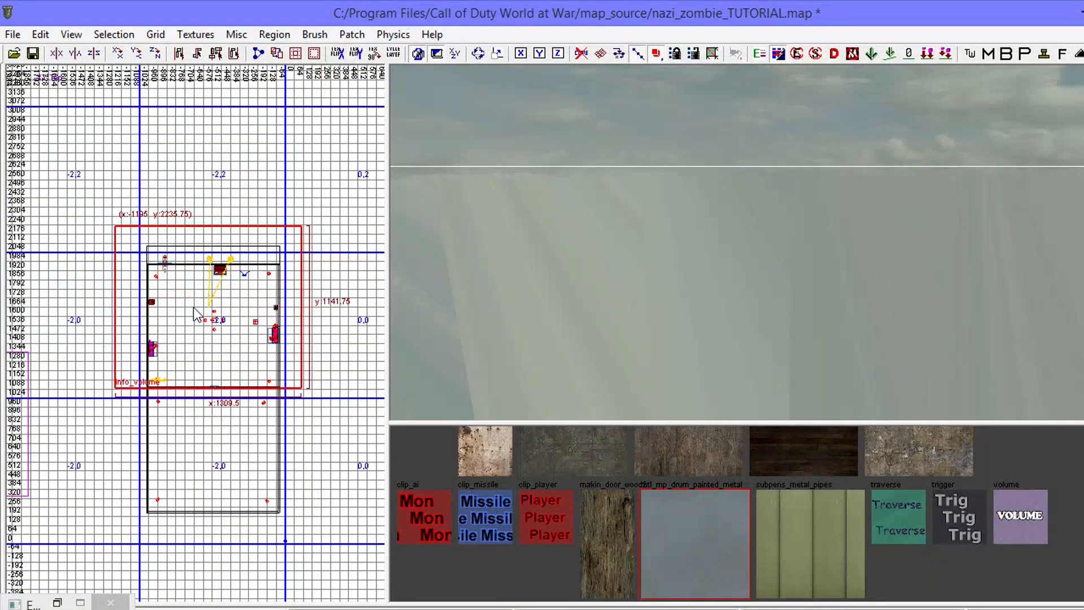
- Align the first-room info_volume's door-side edge within the wall shared by the two rooms
{"action": "scroll", "coordinate": [188, 343], "scroll_direction": "up", "scroll_amount": 5}
{"action": "right_click_drag", "start_coordinate": [157, 455], "coordinate": [169, 252]}
{"action": "scroll", "coordinate": [170, 397], "scroll_direction": "up", "scroll_amount": 4}
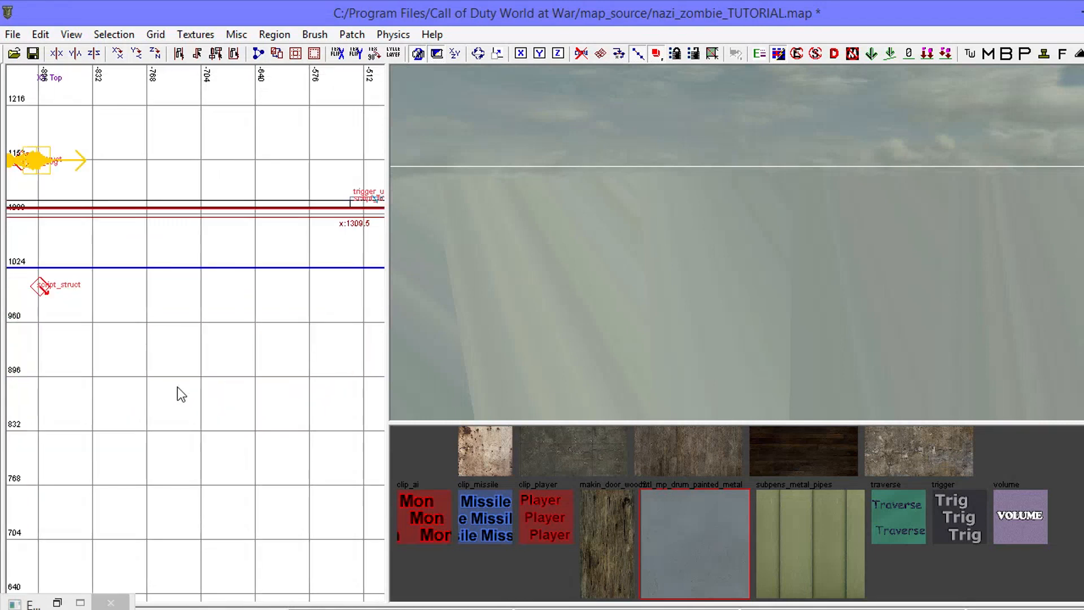
{"action": "right_click_drag", "start_coordinate": [219, 282], "coordinate": [212, 450]}
{"action": "scroll", "coordinate": [220, 287], "scroll_direction": "up", "scroll_amount": 2}
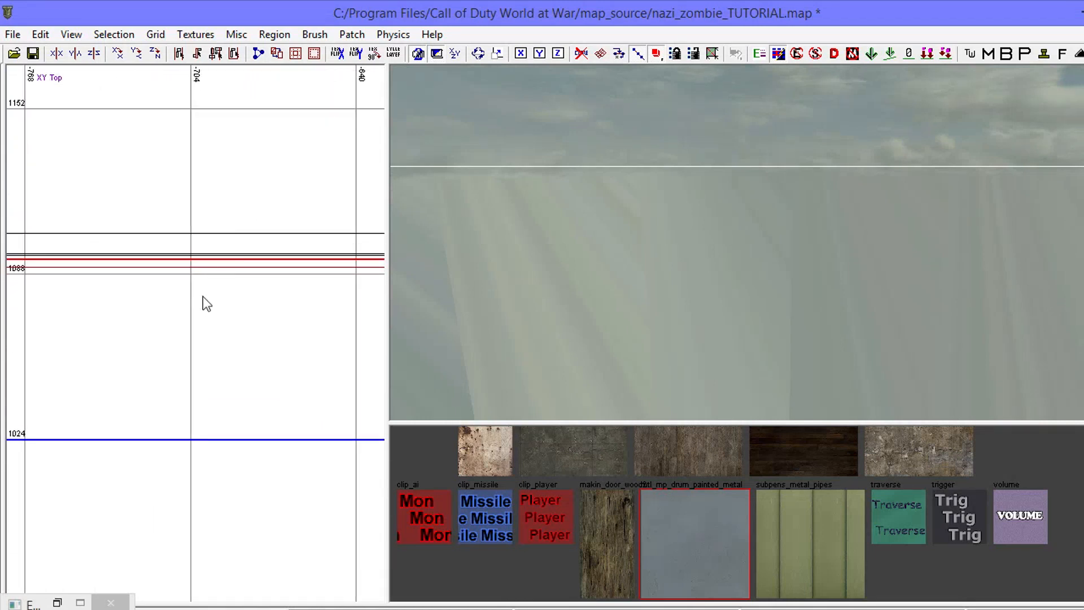
{"action": "left_click_drag", "start_coordinate": [247, 200], "coordinate": [248, 182]}
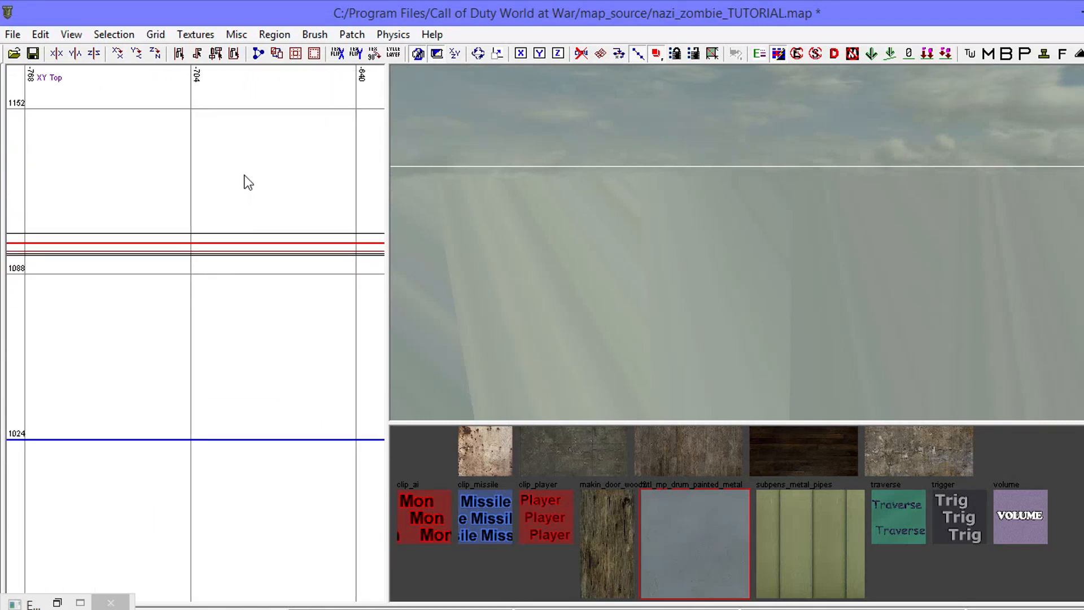
{"action": "scroll", "coordinate": [268, 247], "scroll_direction": "down", "scroll_amount": 10}
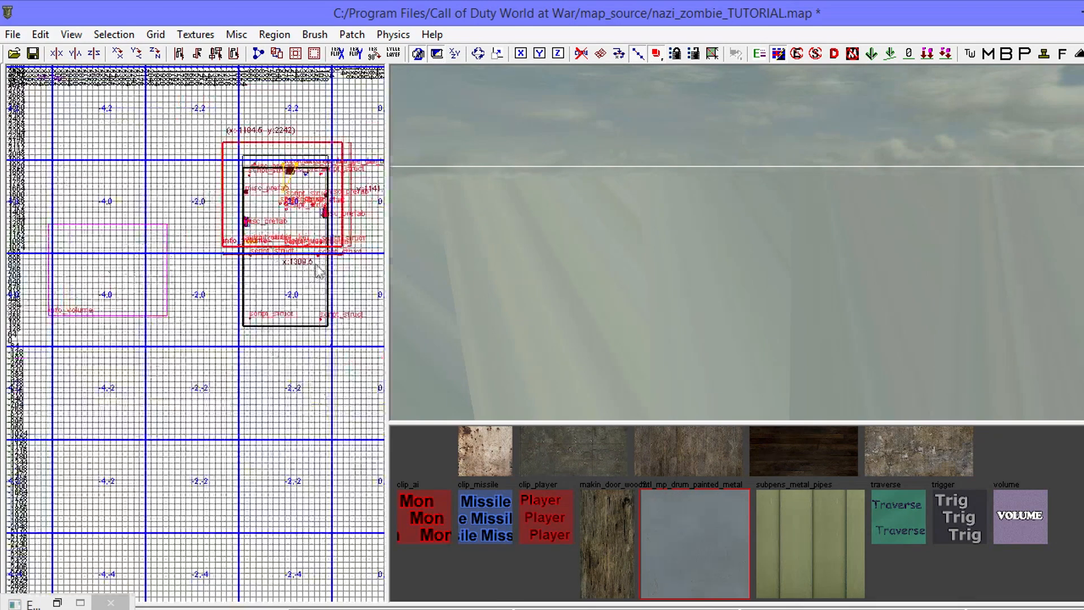
{"action": "right_click_drag", "start_coordinate": [268, 247], "coordinate": [234, 296]}
{"action": "key", "text": "Escape"}
- Check the entity properties of the info_volume covering the first room
{"action": "mouse_move", "coordinate": [588, 230]}
{"action": "right_mouse_down"}
{"action": "mouse_move", "coordinate": [609, 262]}
{"action": "mouse_move", "coordinate": [596, 311]}
{"action": "mouse_move", "coordinate": [525, 293]}
{"action": "mouse_move", "coordinate": [666, 294]}
{"action": "mouse_move", "coordinate": [632, 328]}
{"action": "mouse_move", "coordinate": [643, 282]}
{"action": "mouse_move", "coordinate": [637, 290]}
{"action": "mouse_move", "coordinate": [638, 268]}
{"action": "mouse_move", "coordinate": [604, 256]}
{"action": "mouse_move", "coordinate": [666, 265]}
{"action": "mouse_move", "coordinate": [700, 248]}
{"action": "mouse_move", "coordinate": [694, 282]}
{"action": "mouse_move", "coordinate": [852, 265]}
{"action": "mouse_move", "coordinate": [810, 248]}
{"action": "mouse_move", "coordinate": [829, 195]}
{"action": "right_mouse_up"}
{"action": "left_click", "coordinate": [830, 194], "text": "shift"}
{"action": "key", "text": "n"}
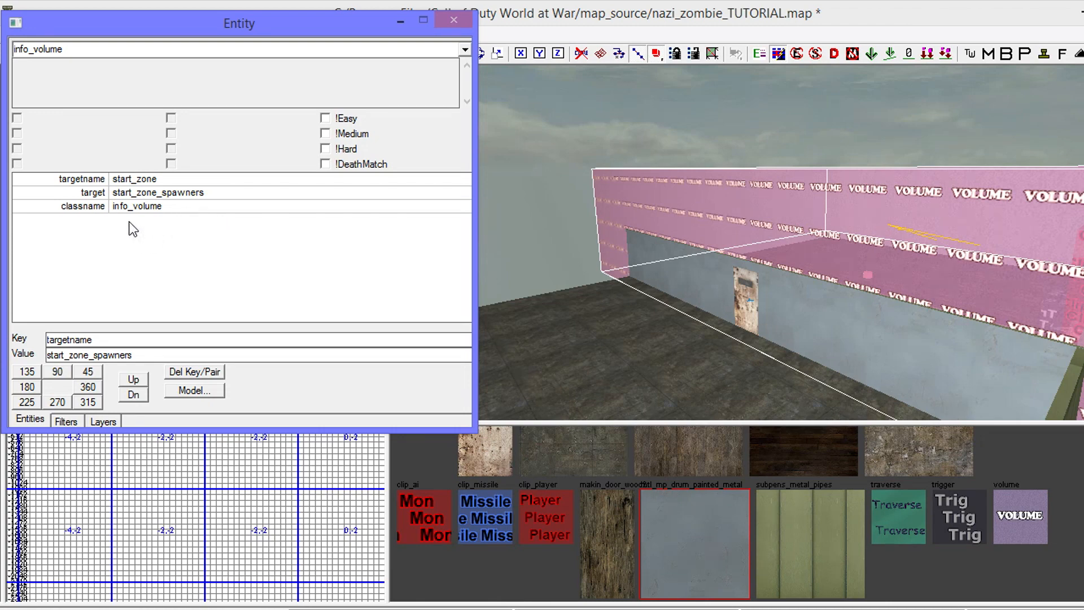
{"action": "left_click", "coordinate": [405, 22]}
{"action": "right_click_drag", "start_coordinate": [508, 231], "coordinate": [797, 263]}
{"action": "key", "text": "Escape"}
- Move the separate second info_volume from beside the map over the second room
{"action": "left_click_drag", "start_coordinate": [236, 251], "coordinate": [233, 357]}
{"action": "key", "text": "BackSpace"}
{"action": "right_click_drag", "start_coordinate": [625, 333], "coordinate": [807, 327]}
{"action": "left_click", "coordinate": [753, 292], "text": "shift"}
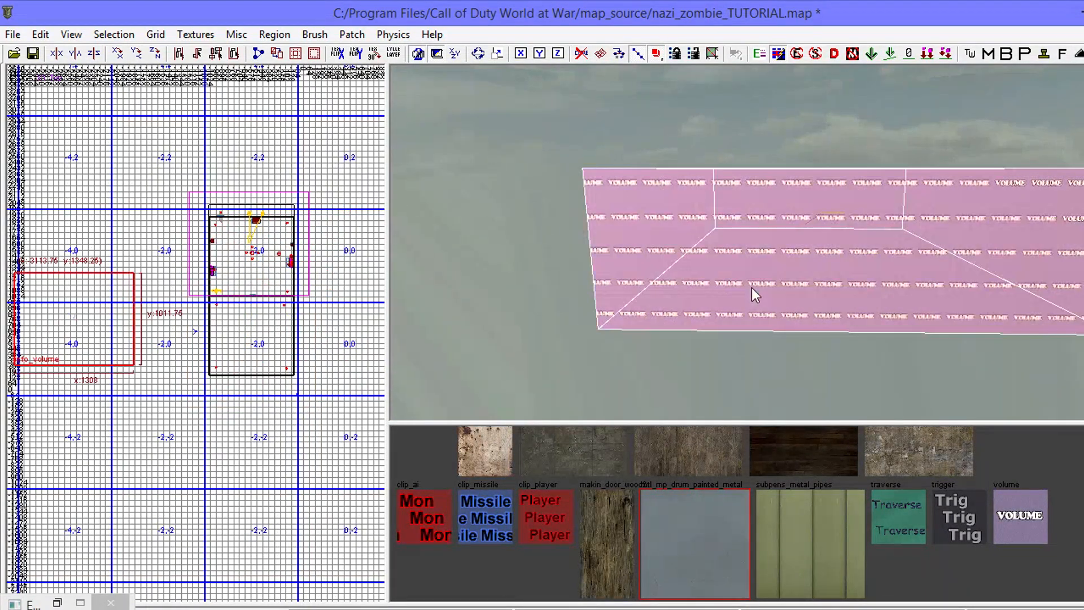
{"action": "scroll", "coordinate": [695, 584], "scroll_direction": "up", "scroll_amount": 2}
{"action": "scroll", "coordinate": [694, 584], "scroll_direction": "down", "scroll_amount": 2}
{"action": "right_click_drag", "start_coordinate": [711, 361], "coordinate": [790, 293]}
{"action": "mouse_move", "coordinate": [96, 314]}
{"action": "left_mouse_down"}
{"action": "mouse_move", "coordinate": [231, 353]}
{"action": "mouse_move", "coordinate": [270, 338]}
{"action": "left_mouse_up"}
- Shift the second-room info_volume until it meets the first-room volume inside the shared wall, at y 1100.25
{"action": "scroll", "coordinate": [237, 322], "scroll_direction": "up", "scroll_amount": 5}
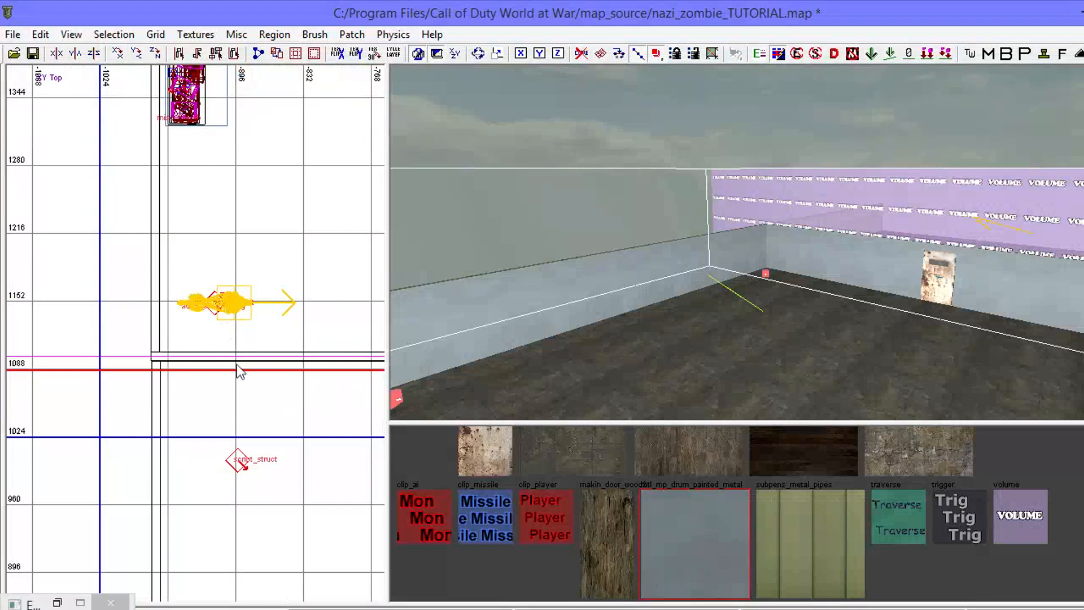
{"action": "scroll", "coordinate": [231, 372], "scroll_direction": "up", "scroll_amount": 3}
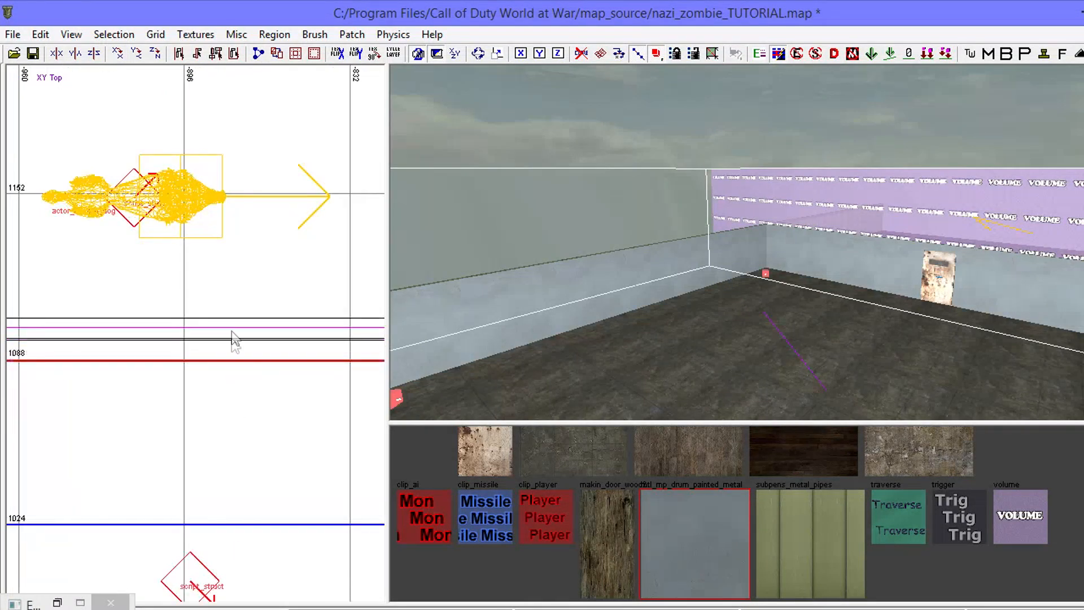
{"action": "left_click_drag", "start_coordinate": [235, 411], "coordinate": [233, 377]}
{"action": "scroll", "coordinate": [234, 327], "scroll_direction": "up", "scroll_amount": 5}
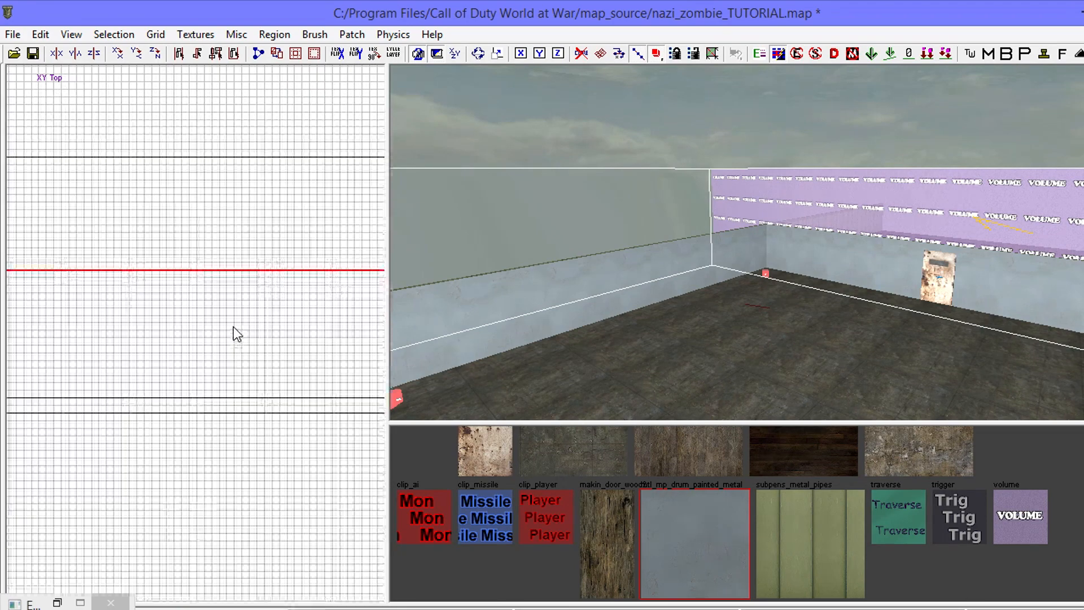
{"action": "scroll", "coordinate": [235, 327], "scroll_direction": "down", "scroll_amount": 5}
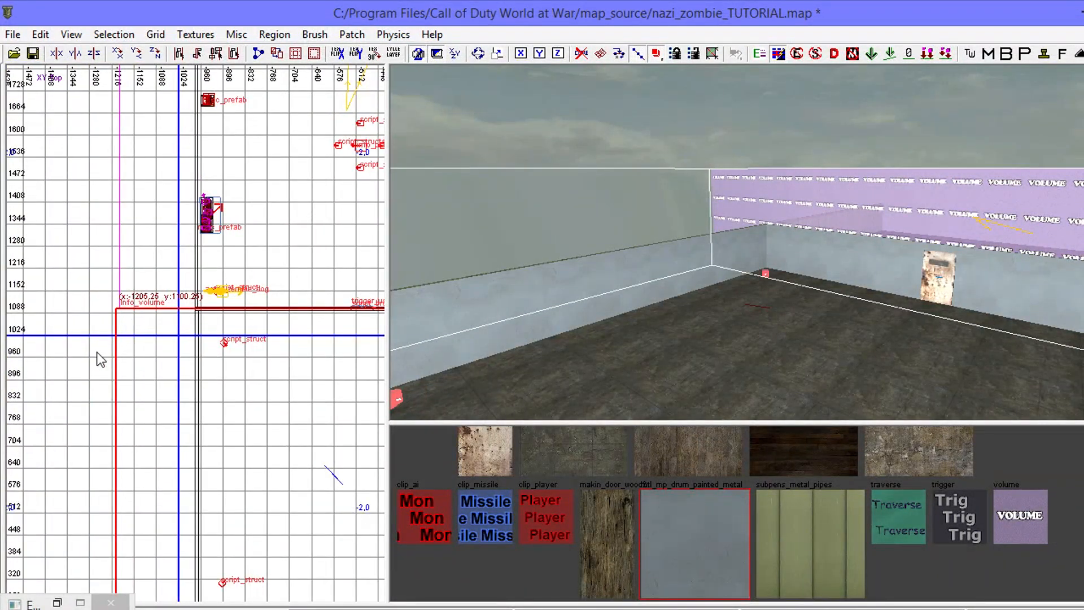
- Pull the second-room info_volume's west edge in to line up with the first-room volume at about x -1194.5
{"action": "left_click_drag", "start_coordinate": [97, 354], "coordinate": [101, 355]}
{"action": "scroll", "coordinate": [125, 306], "scroll_direction": "up", "scroll_amount": 12}
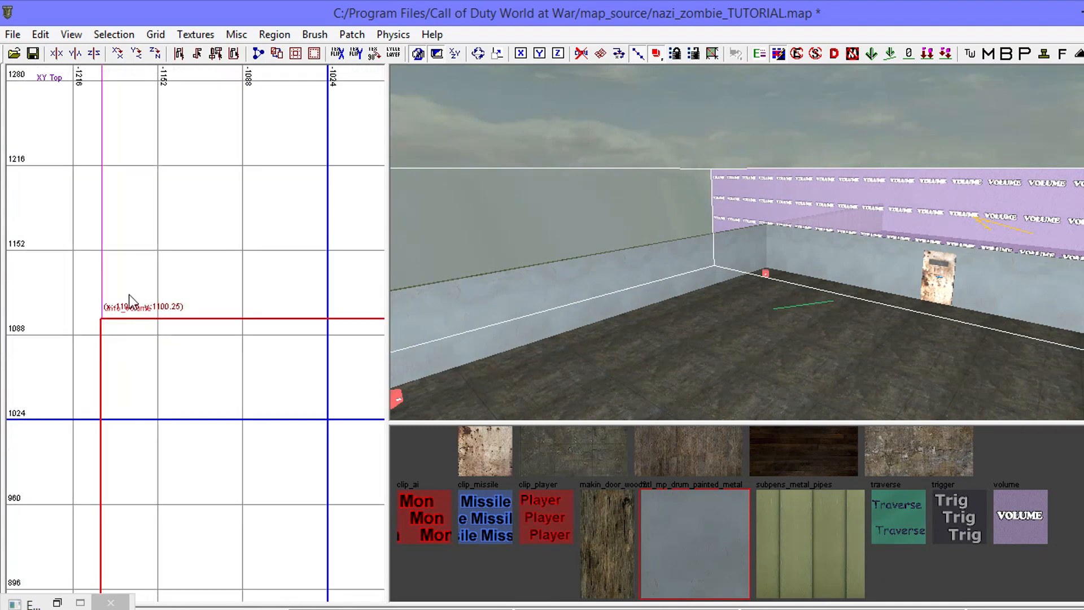
{"action": "right_click_drag", "start_coordinate": [36, 379], "coordinate": [119, 341]}
{"action": "left_click_drag", "start_coordinate": [72, 375], "coordinate": [77, 374]}
{"action": "key", "text": "Escape"}
- Extend the second-room info_volume's east edge flush with the first-room volume, making it about 1309 units wide
{"action": "scroll", "coordinate": [257, 288], "scroll_direction": "down", "scroll_amount": 10}
{"action": "scroll", "coordinate": [161, 270], "scroll_direction": "up", "scroll_amount": 10}
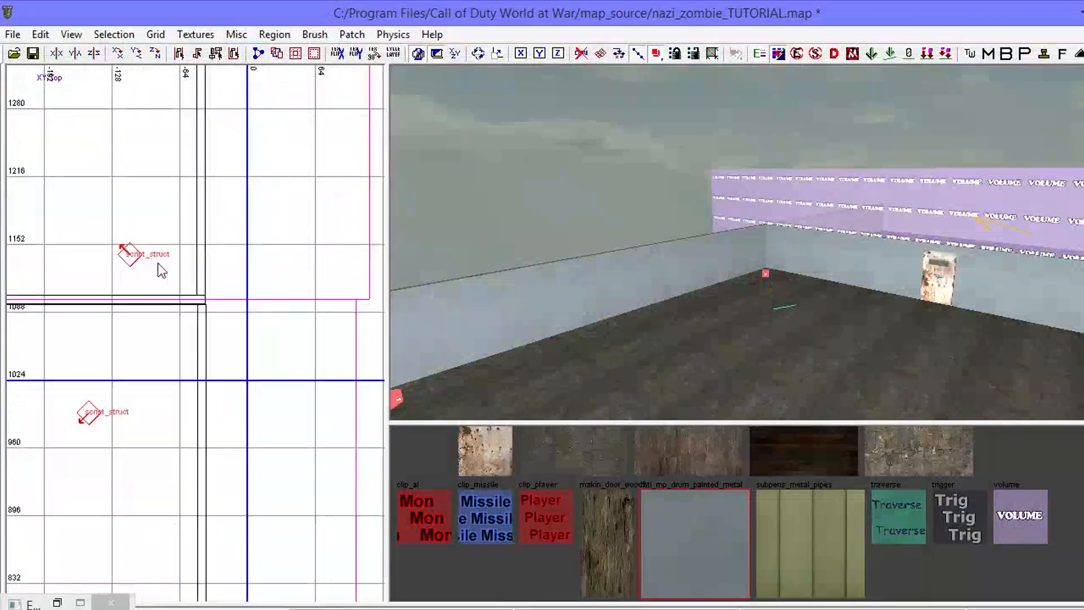
{"action": "right_click_drag", "start_coordinate": [733, 254], "coordinate": [971, 212]}
{"action": "left_click", "coordinate": [917, 221], "text": "shift"}
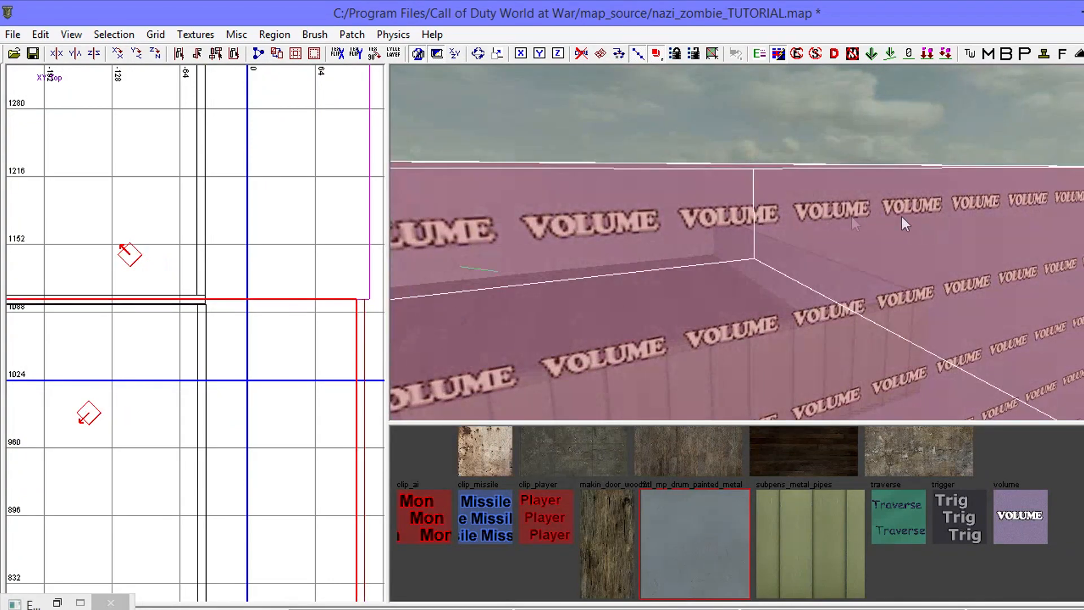
{"action": "right_click_drag", "start_coordinate": [273, 351], "coordinate": [129, 285]}
{"action": "left_click_drag", "start_coordinate": [273, 352], "coordinate": [283, 351]}
{"action": "key", "text": "Escape"}
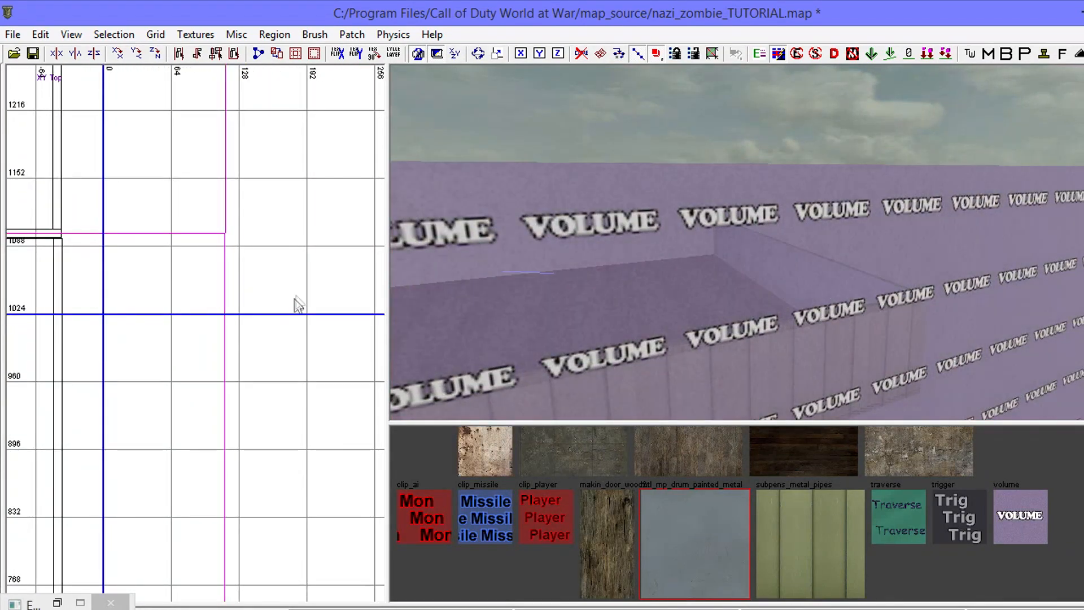
- Examine how the two info_volumes cover both rooms and read the start_zone volume's entity properties
{"action": "right_click_drag", "start_coordinate": [517, 273], "coordinate": [451, 276]}
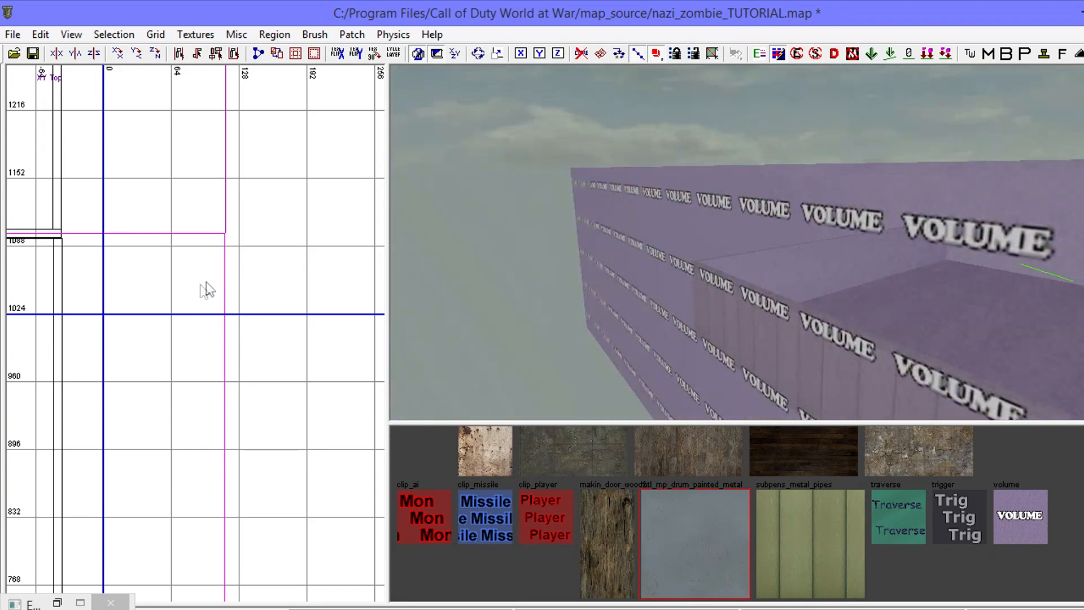
{"action": "scroll", "coordinate": [207, 283], "scroll_direction": "down", "scroll_amount": 10}
{"action": "right_click_drag", "start_coordinate": [206, 288], "coordinate": [234, 300]}
{"action": "right_click_drag", "start_coordinate": [159, 342], "coordinate": [175, 331]}
{"action": "scroll", "coordinate": [173, 329], "scroll_direction": "up", "scroll_amount": 5}
{"action": "mouse_move", "coordinate": [818, 254]}
{"action": "right_mouse_down"}
{"action": "mouse_move", "coordinate": [827, 220]}
{"action": "mouse_move", "coordinate": [750, 220]}
{"action": "mouse_move", "coordinate": [863, 222]}
{"action": "mouse_move", "coordinate": [860, 243]}
{"action": "mouse_move", "coordinate": [819, 263]}
{"action": "mouse_move", "coordinate": [812, 217]}
{"action": "mouse_move", "coordinate": [790, 226]}
{"action": "mouse_move", "coordinate": [813, 209]}
{"action": "mouse_move", "coordinate": [815, 237]}
{"action": "mouse_move", "coordinate": [785, 234]}
{"action": "mouse_move", "coordinate": [801, 209]}
{"action": "mouse_move", "coordinate": [818, 225]}
{"action": "mouse_move", "coordinate": [813, 181]}
{"action": "mouse_move", "coordinate": [793, 175]}
{"action": "mouse_move", "coordinate": [790, 209]}
{"action": "mouse_move", "coordinate": [819, 231]}
{"action": "mouse_move", "coordinate": [790, 248]}
{"action": "mouse_move", "coordinate": [819, 221]}
{"action": "mouse_move", "coordinate": [787, 231]}
{"action": "mouse_move", "coordinate": [756, 220]}
{"action": "mouse_move", "coordinate": [817, 240]}
{"action": "right_mouse_up"}
{"action": "left_click", "coordinate": [797, 290], "text": "shift"}
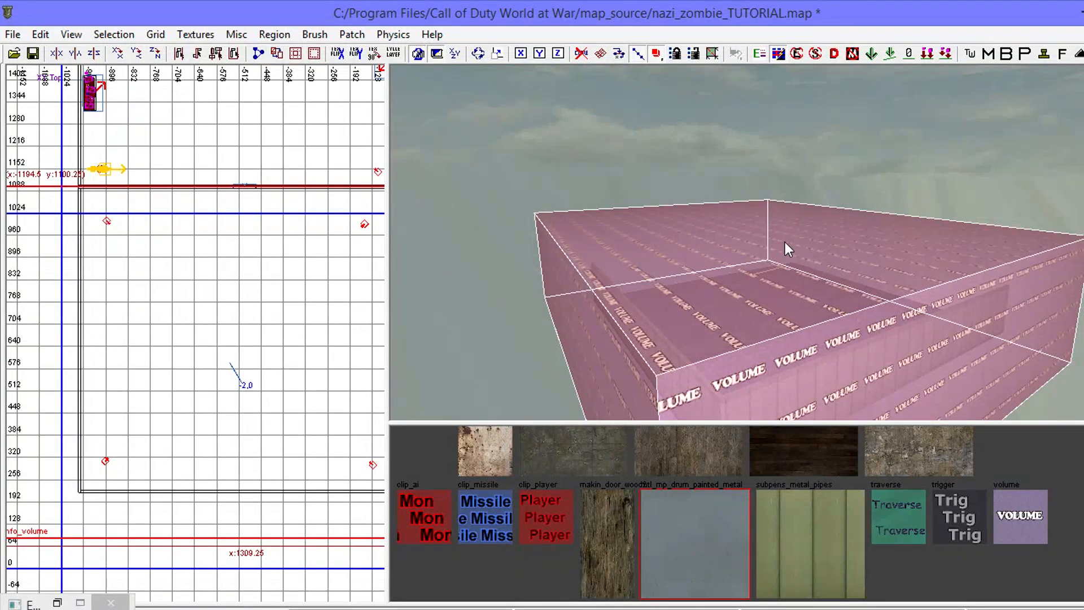
{"action": "key", "text": "n"}
{"action": "right_click_drag", "start_coordinate": [812, 316], "coordinate": [852, 328]}
{"action": "left_click", "coordinate": [852, 322], "text": "shift"}
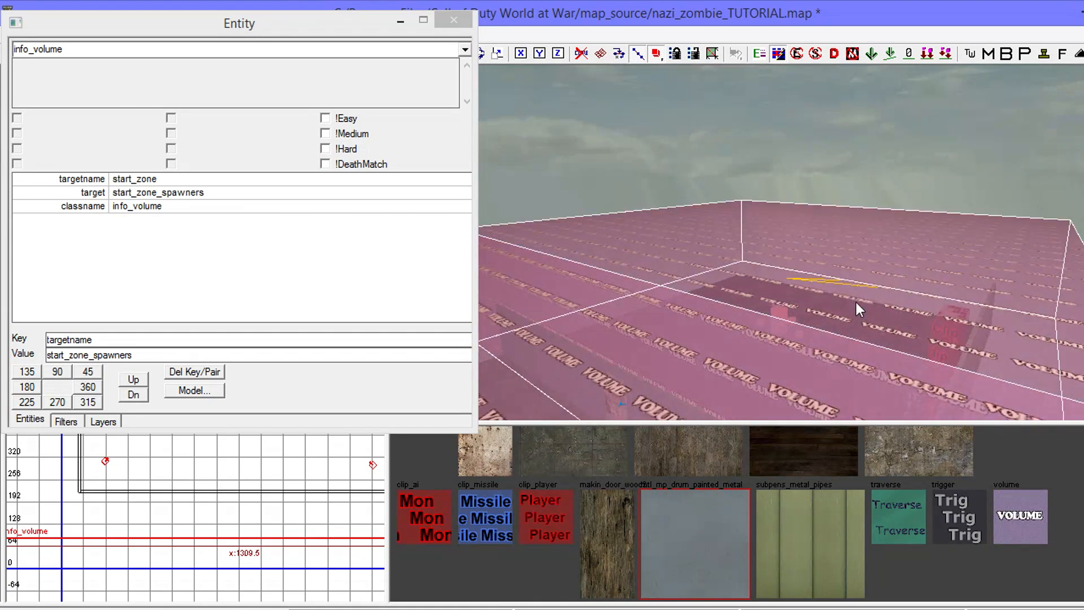
{"action": "right_click_drag", "start_coordinate": [597, 246], "coordinate": [771, 246]}
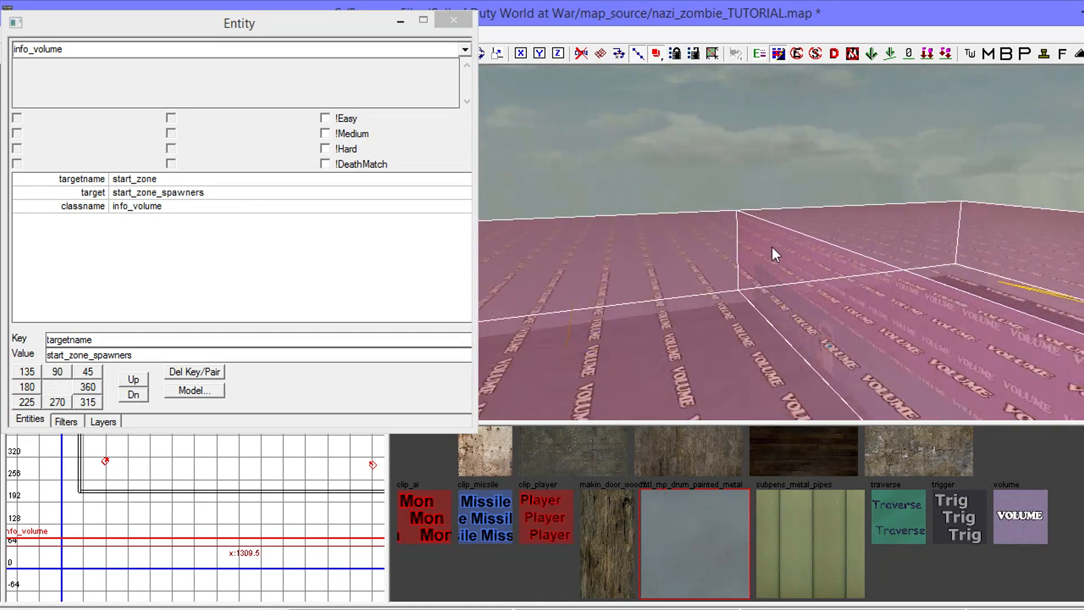
- Select only the second-room info_volume and check its targetname and target entries
{"action": "key", "text": "Escape"}
{"action": "left_click", "coordinate": [720, 326], "text": "shift"}
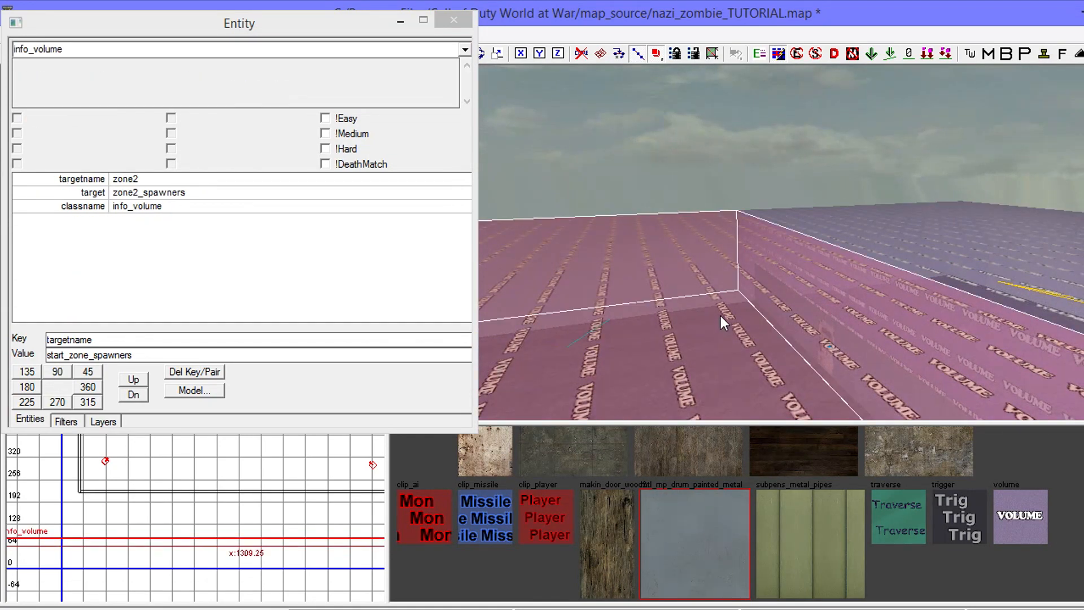
{"action": "right_click_drag", "start_coordinate": [609, 243], "coordinate": [514, 242]}
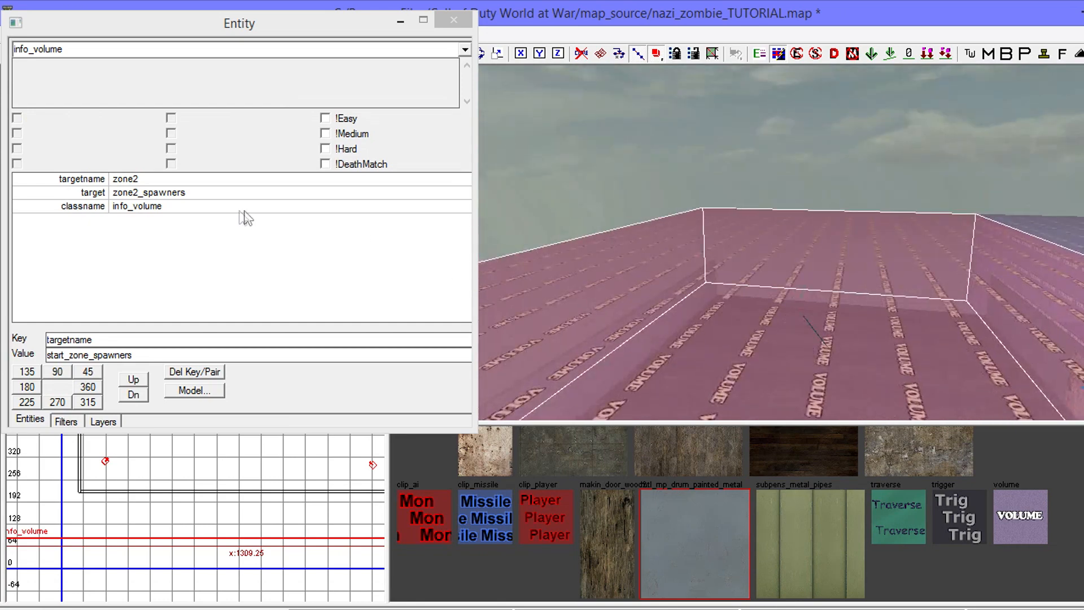
{"action": "left_click", "coordinate": [139, 178]}
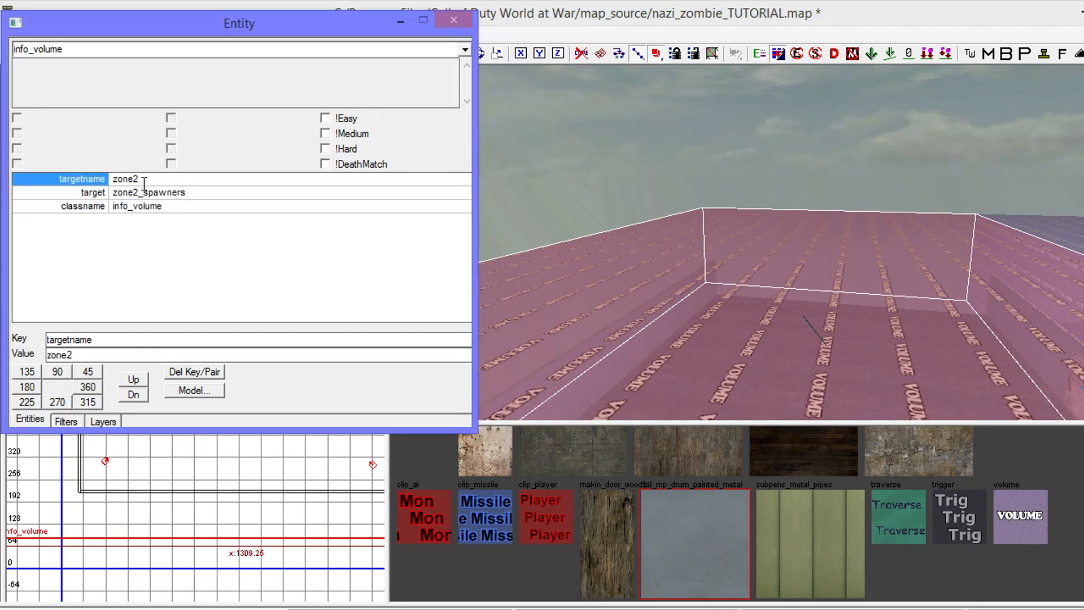
- Compare the target entries of the second-room info_volume and the first-room info_volume
{"action": "left_click", "coordinate": [194, 192]}
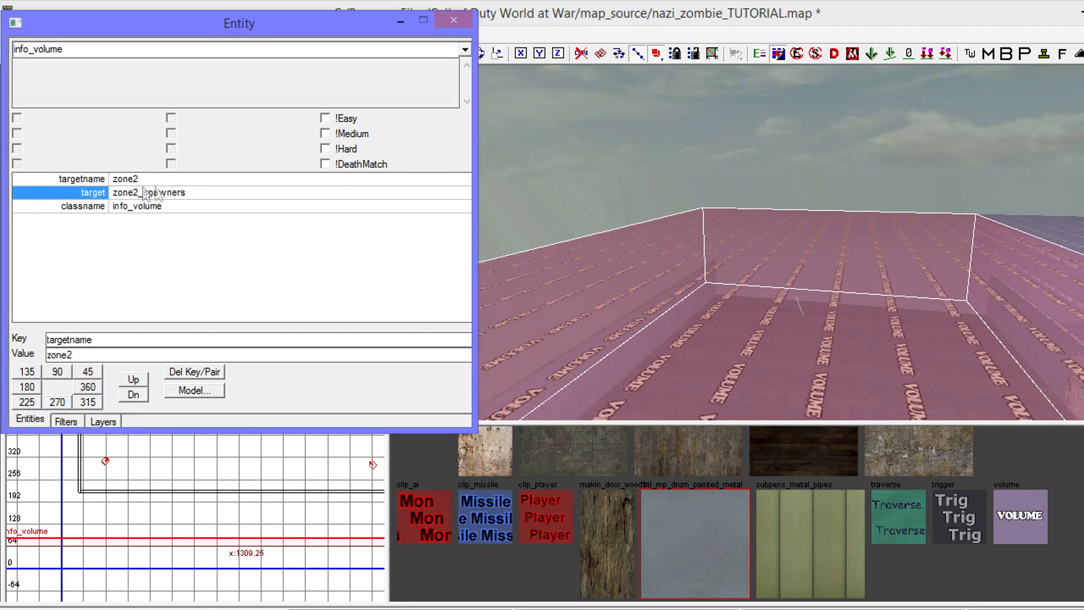
{"action": "mouse_move", "coordinate": [683, 145]}
{"action": "right_mouse_down"}
{"action": "mouse_move", "coordinate": [790, 148]}
{"action": "mouse_move", "coordinate": [683, 146]}
{"action": "right_mouse_up"}
{"action": "key", "text": "Escape"}
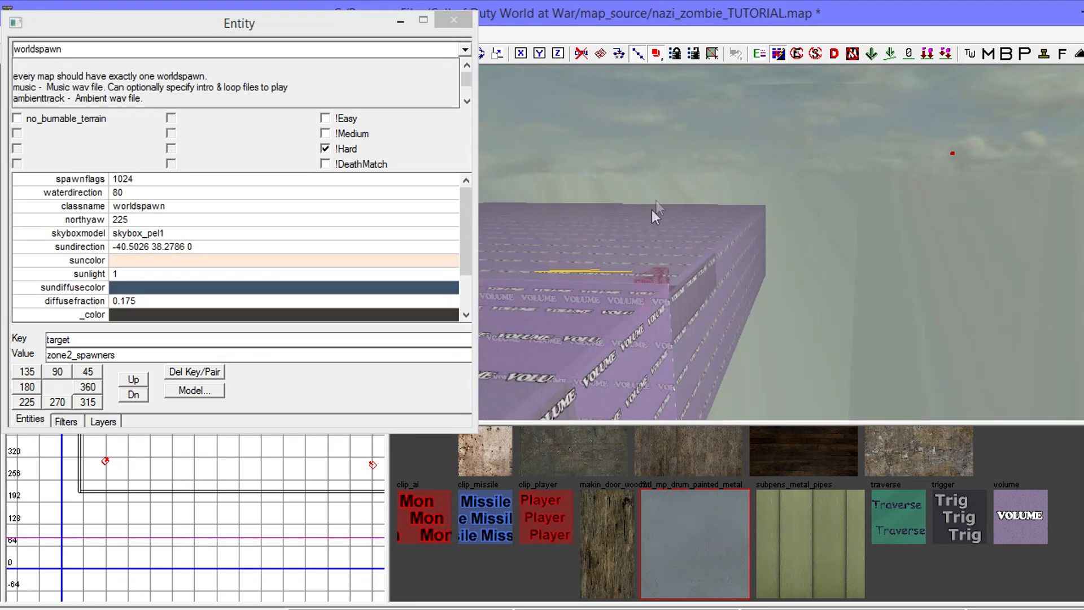
{"action": "left_click", "coordinate": [638, 249], "text": "shift"}
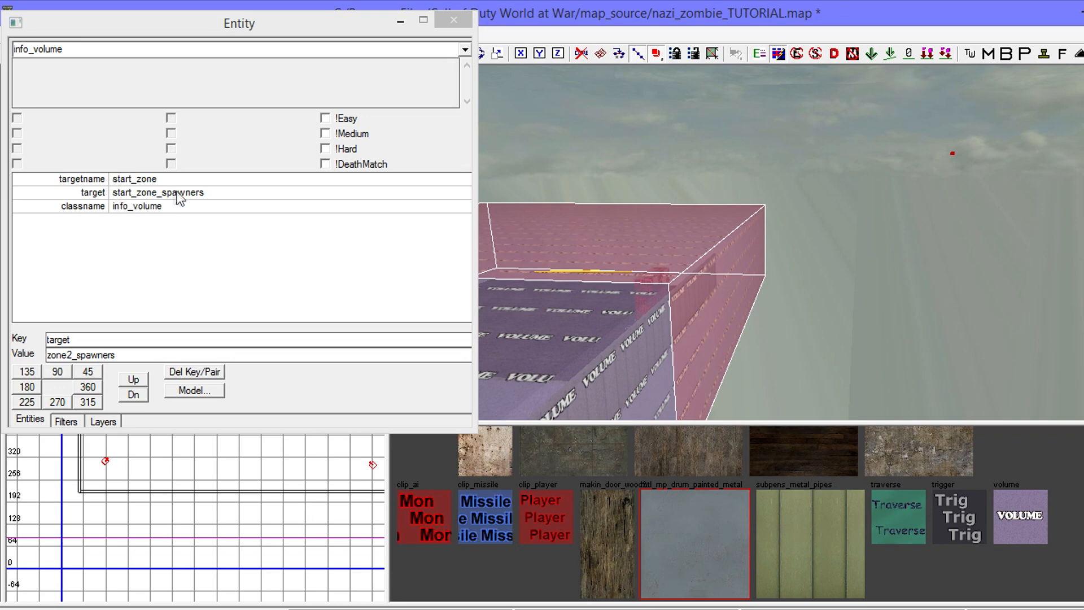
{"action": "right_click_drag", "start_coordinate": [655, 230], "coordinate": [662, 228]}
{"action": "key", "text": "Escape"}
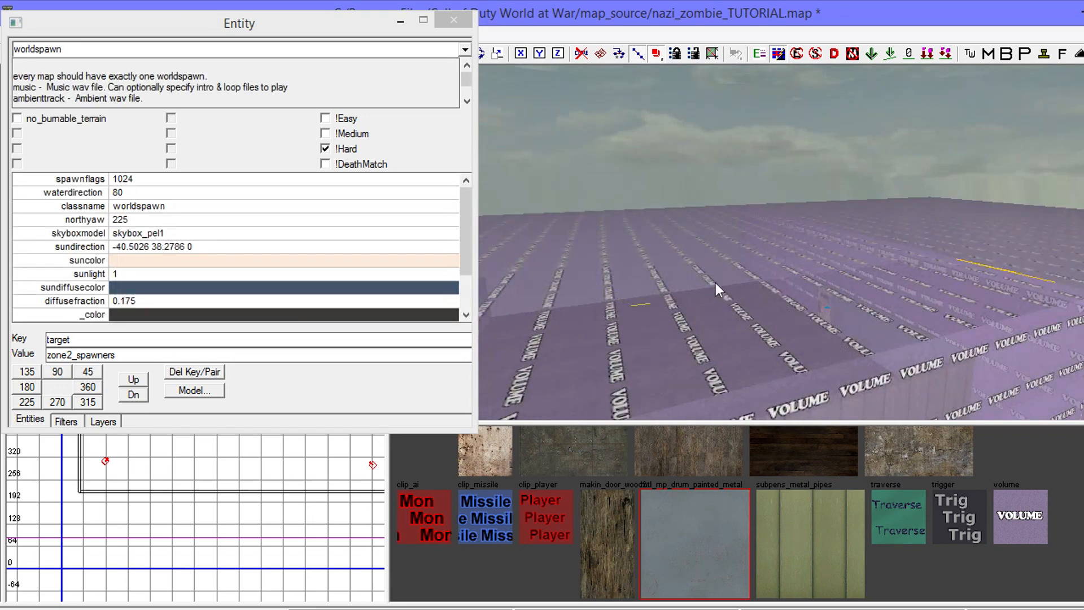
- Reselect the second-room info_volume and review its targetname and target values
{"action": "left_click", "coordinate": [714, 285], "text": "shift"}
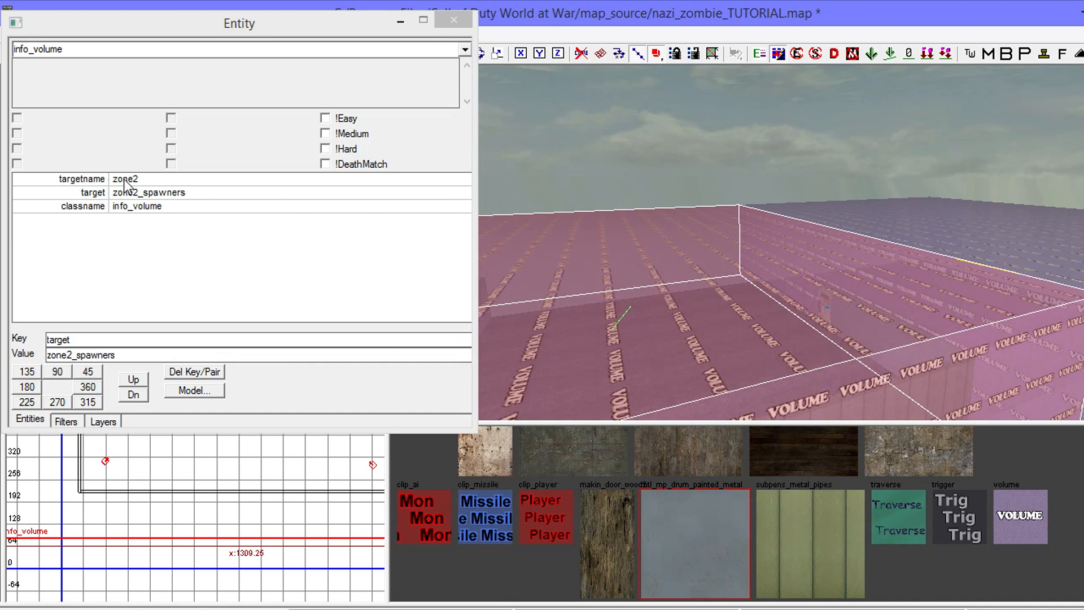
{"action": "left_click", "coordinate": [145, 179]}
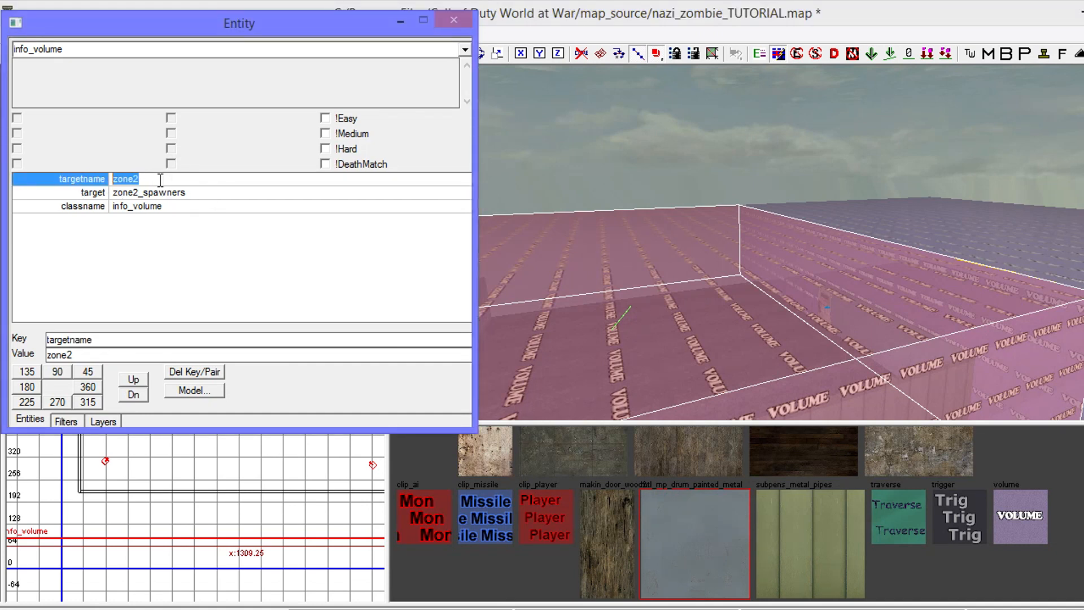
{"action": "left_click", "coordinate": [200, 193]}
{"action": "left_click_drag", "start_coordinate": [191, 192], "coordinate": [88, 180]}
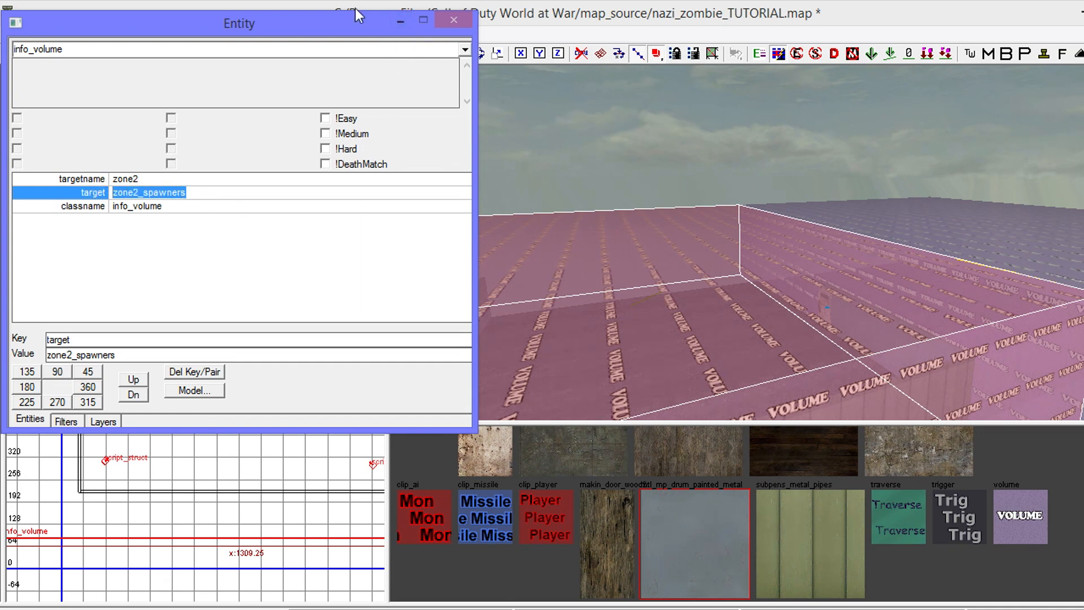
{"action": "left_click", "coordinate": [143, 178]}
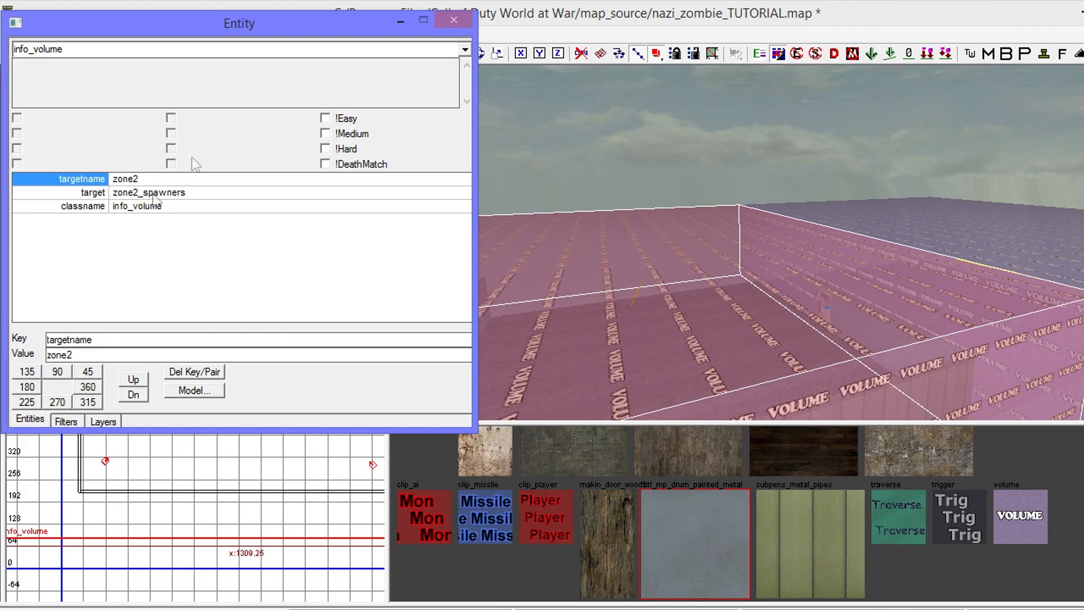
- Select the script_struct spawner in the far corner of the second room and display its entity properties
{"action": "left_click", "coordinate": [402, 21]}
{"action": "right_click_drag", "start_coordinate": [746, 218], "coordinate": [749, 250]}
{"action": "key", "text": "Escape"}
{"action": "left_click", "coordinate": [798, 264], "text": "shift"}
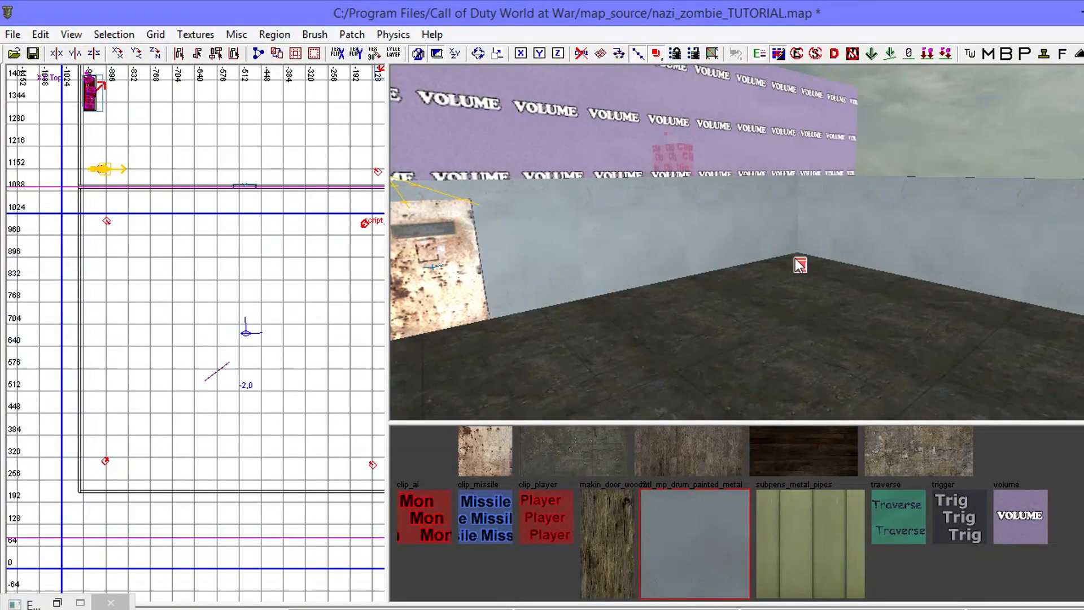
{"action": "key", "text": "n"}
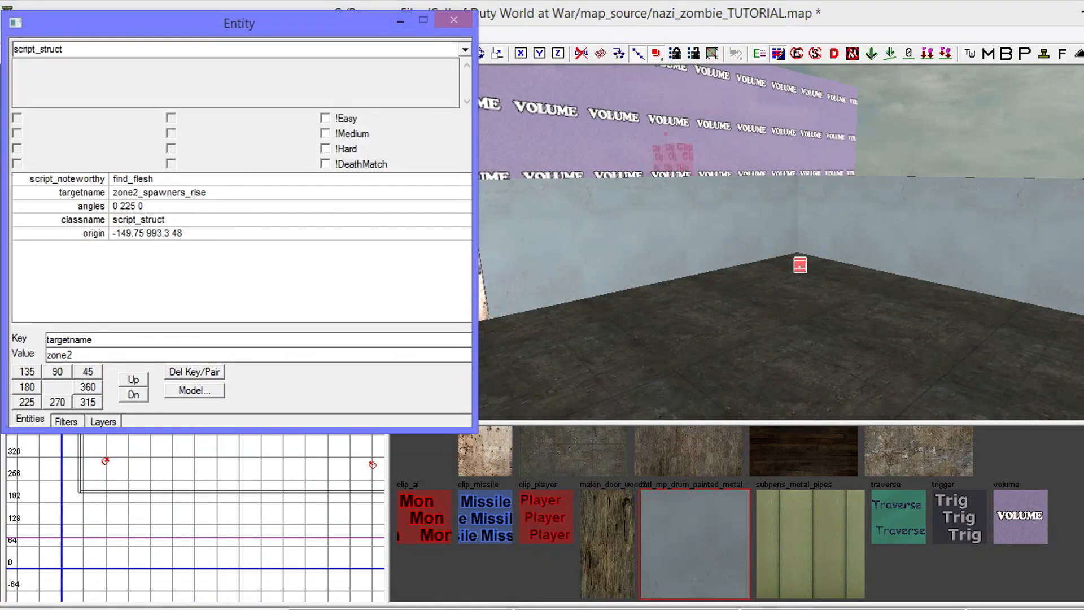
- Try start_zone_spawners_rise as the corner spawner's targetname, restore zone2_spawners_rise, and put the entity properties away
{"action": "left_click", "coordinate": [141, 194]}
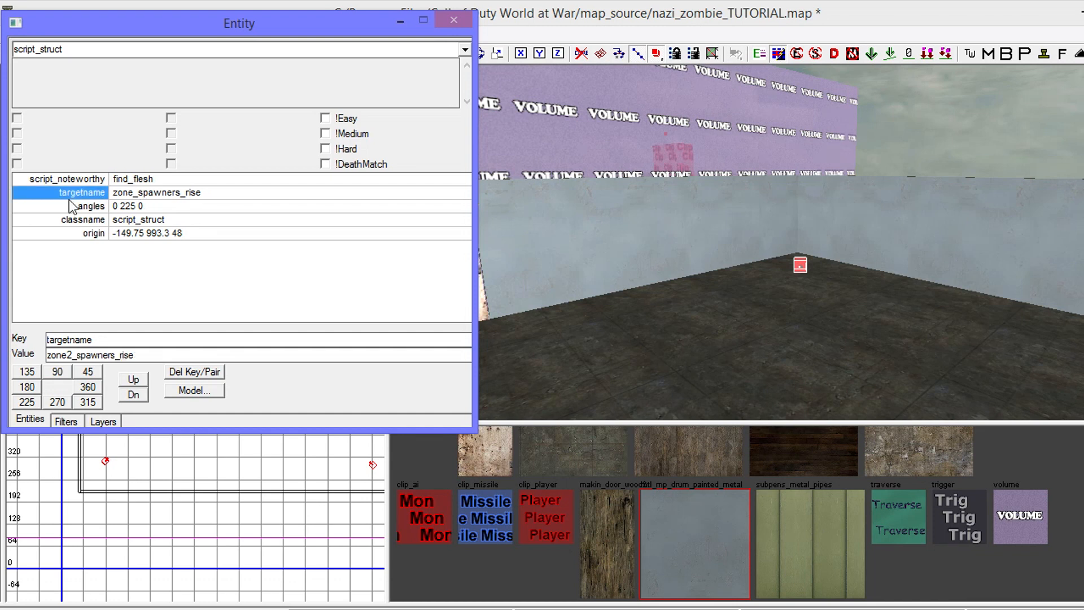
{"action": "type", "text": "STAR_"}
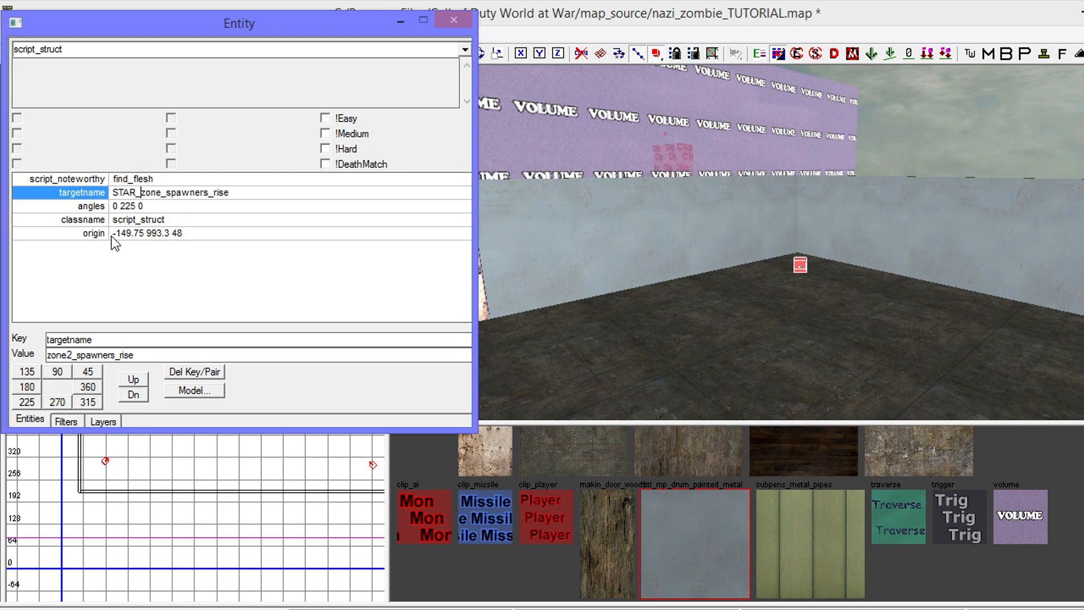
{"action": "key", "text": "BackSpace"}
{"action": "key", "text": "BackSpace"}
{"action": "key", "text": "BackSpace"}
{"action": "key", "text": "BackSpace"}
{"action": "key", "text": "BackSpace"}
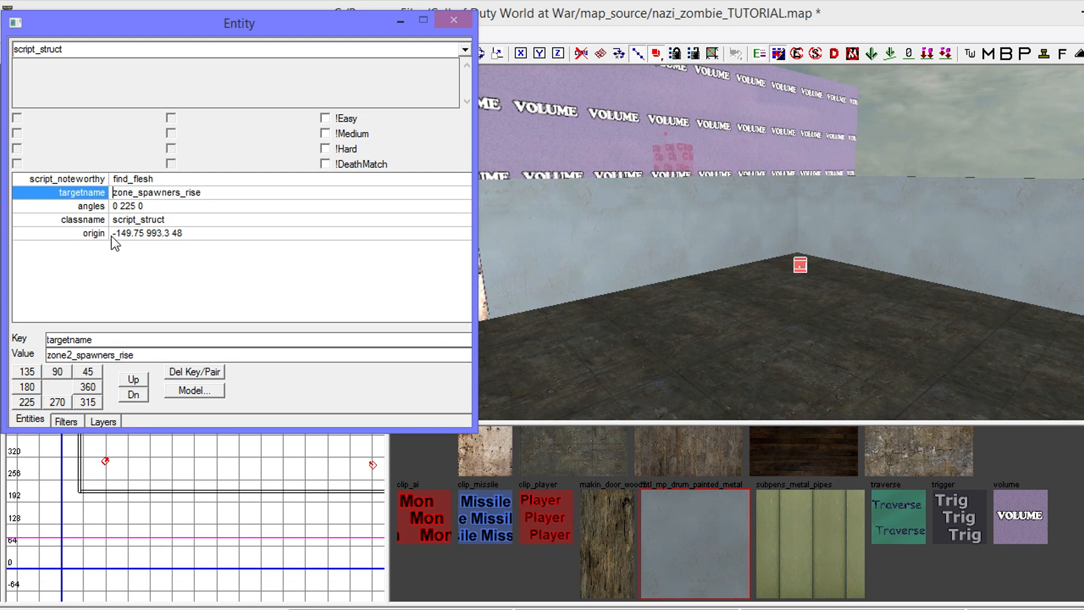
{"action": "type", "text": "start"}
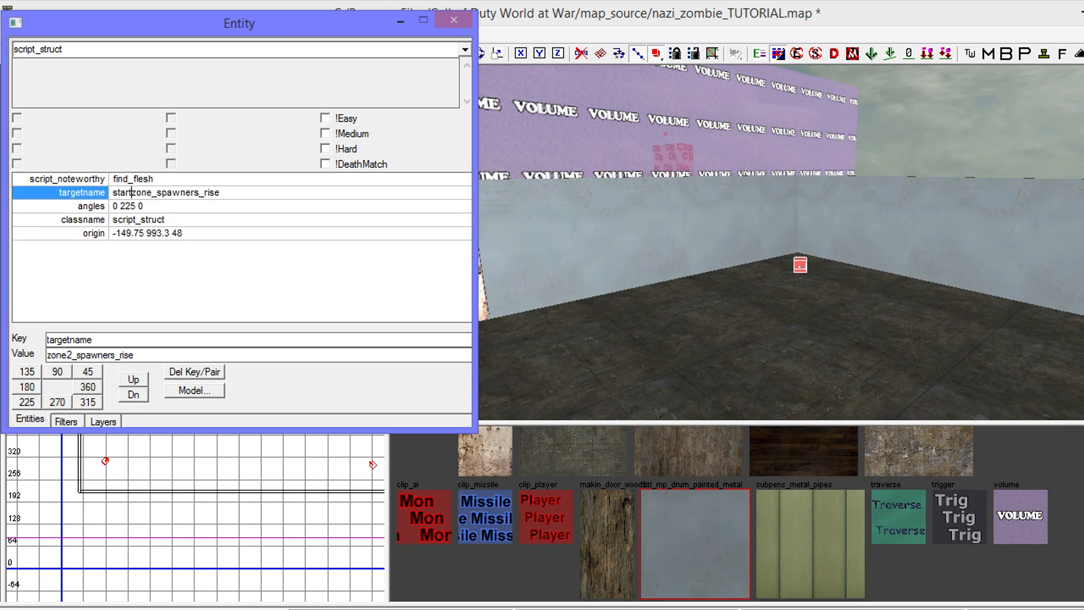
{"action": "type", "text": "_"}
{"action": "key", "text": "BackSpace"}
{"action": "key", "text": "BackSpace"}
{"action": "key", "text": "BackSpace"}
{"action": "key", "text": "BackSpace"}
{"action": "key", "text": "BackSpace"}
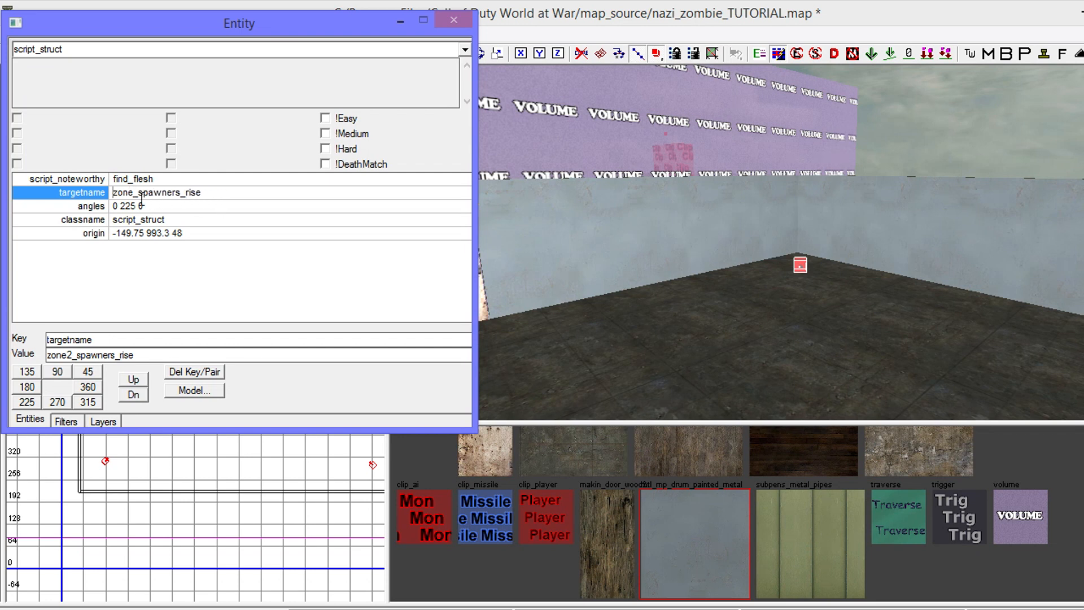
{"action": "type", "text": "2"}
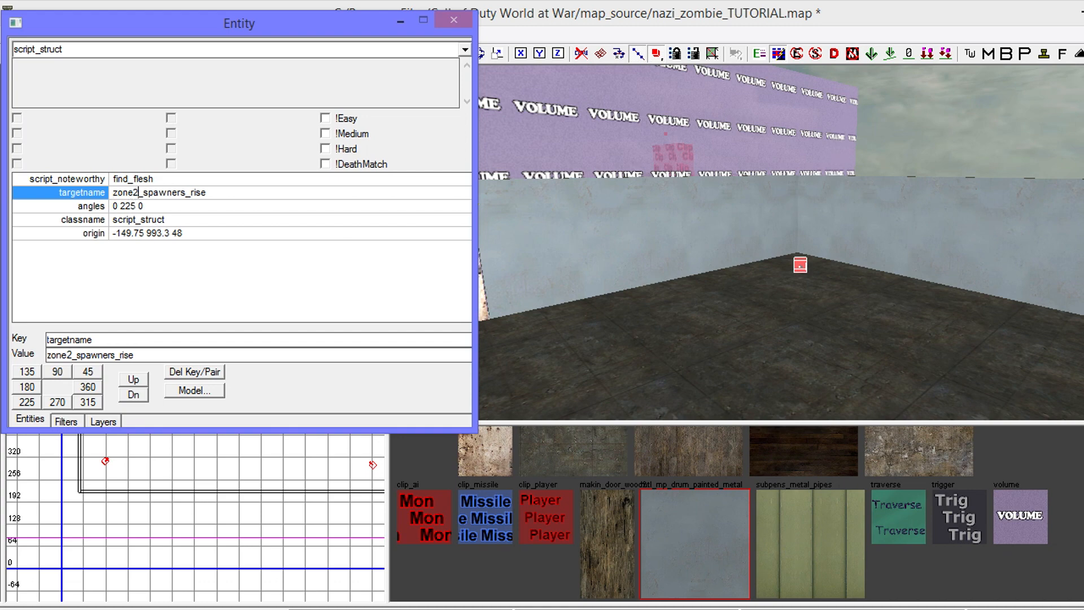
{"action": "left_click", "coordinate": [408, 25]}
{"action": "right_click_drag", "start_coordinate": [652, 167], "coordinate": [669, 171]}
{"action": "mouse_move", "coordinate": [730, 190]}
{"action": "right_mouse_down"}
{"action": "mouse_move", "coordinate": [731, 209]}
{"action": "mouse_move", "coordinate": [757, 207]}
{"action": "mouse_move", "coordinate": [740, 207]}
{"action": "mouse_move", "coordinate": [757, 206]}
{"action": "mouse_move", "coordinate": [759, 127]}
{"action": "right_mouse_up"}
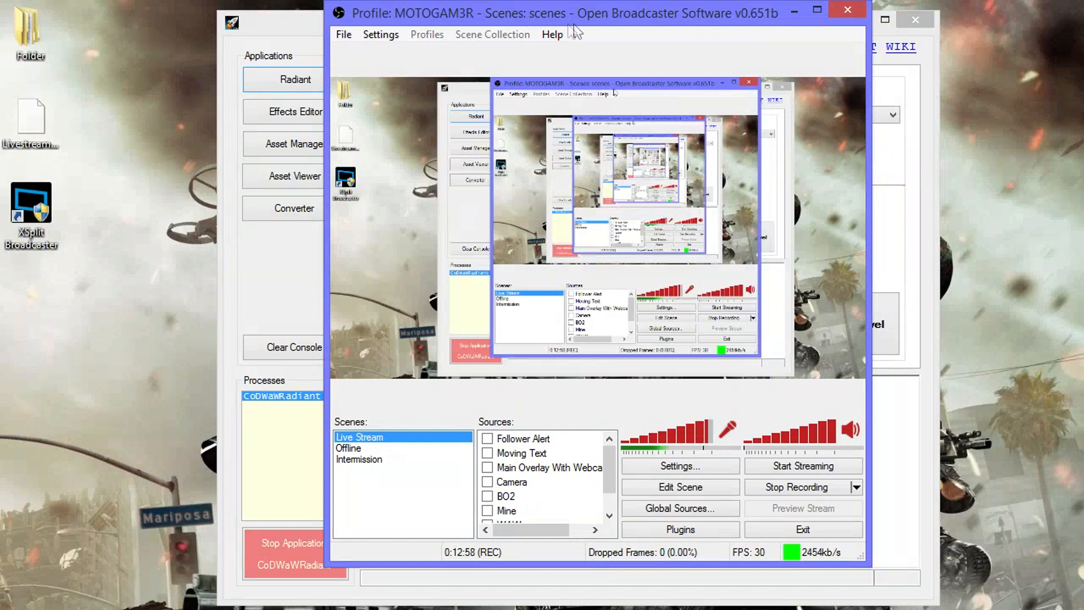
- Switch to the File Explorer window with the nazi_zombie_TUTORIAL search and place it over the Launcher
{"action": "left_click", "coordinate": [287, 35]}
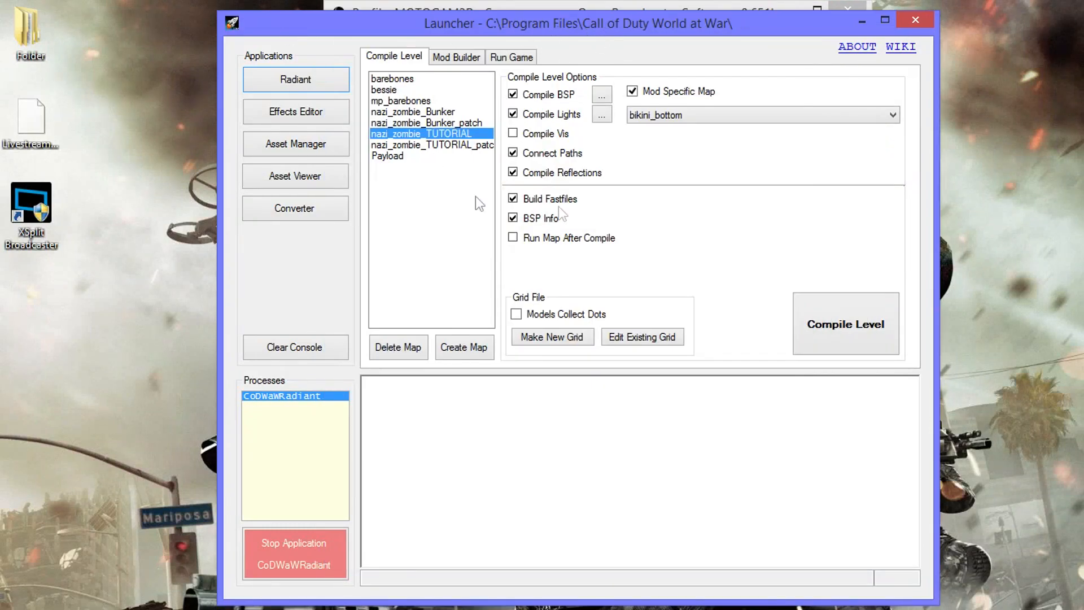
{"action": "left_click", "coordinate": [202, 609]}
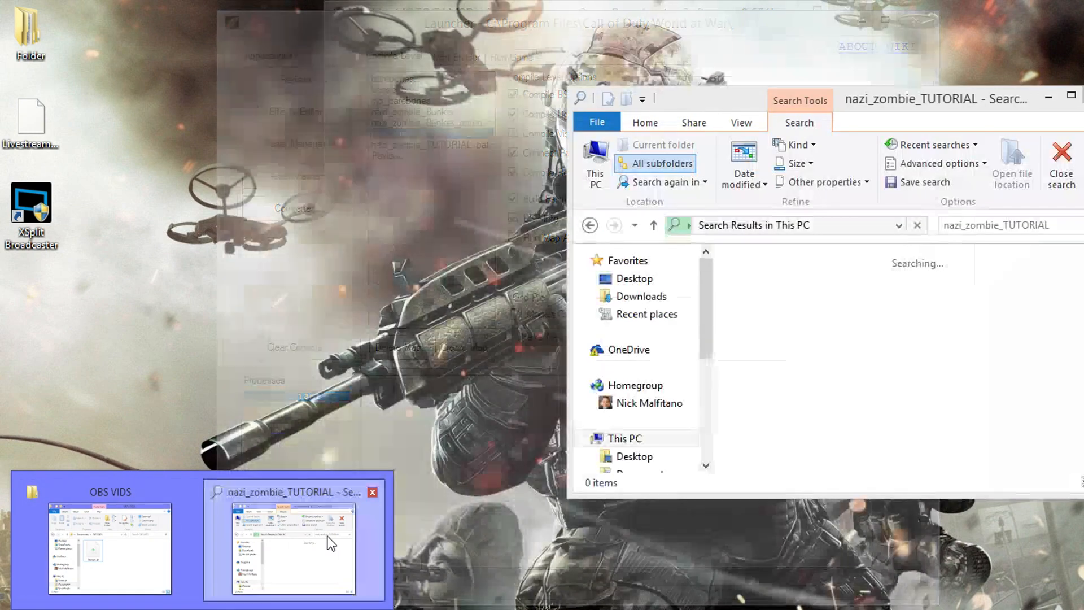
{"action": "left_click", "coordinate": [327, 538]}
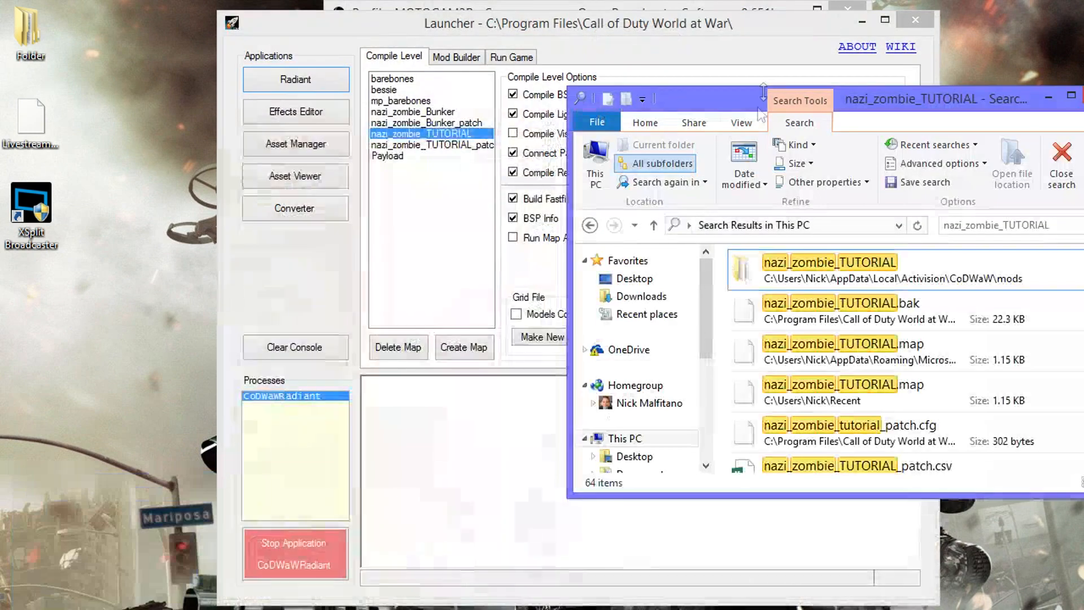
{"action": "left_click_drag", "start_coordinate": [942, 105], "coordinate": [834, 123]}
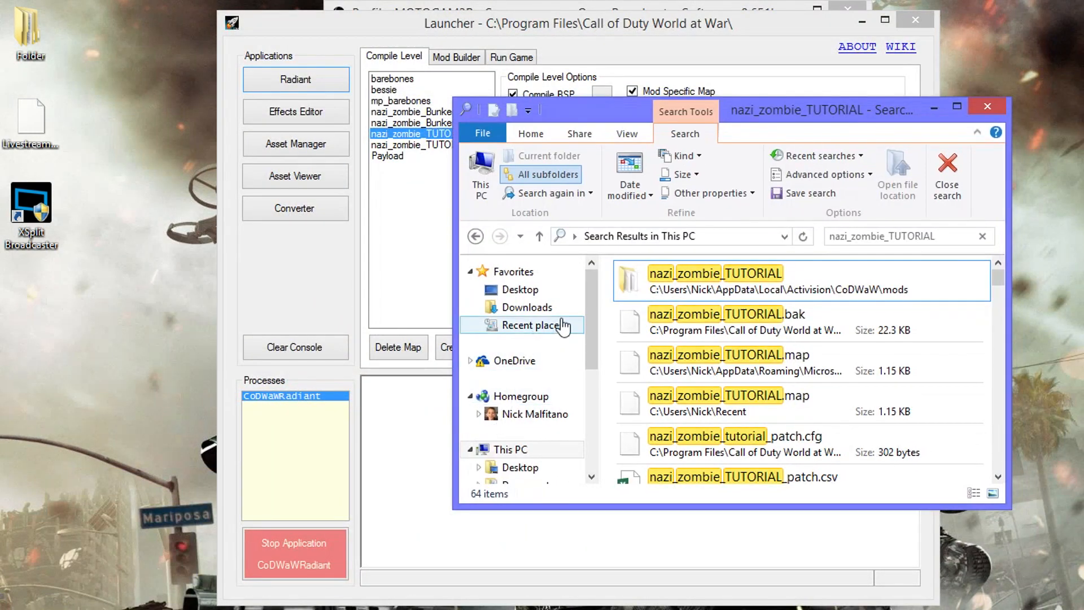
- Look through the nazi_zombie_TUTORIAL search results for the map's .gsc script files
{"action": "left_click_drag", "start_coordinate": [589, 310], "coordinate": [589, 346]}
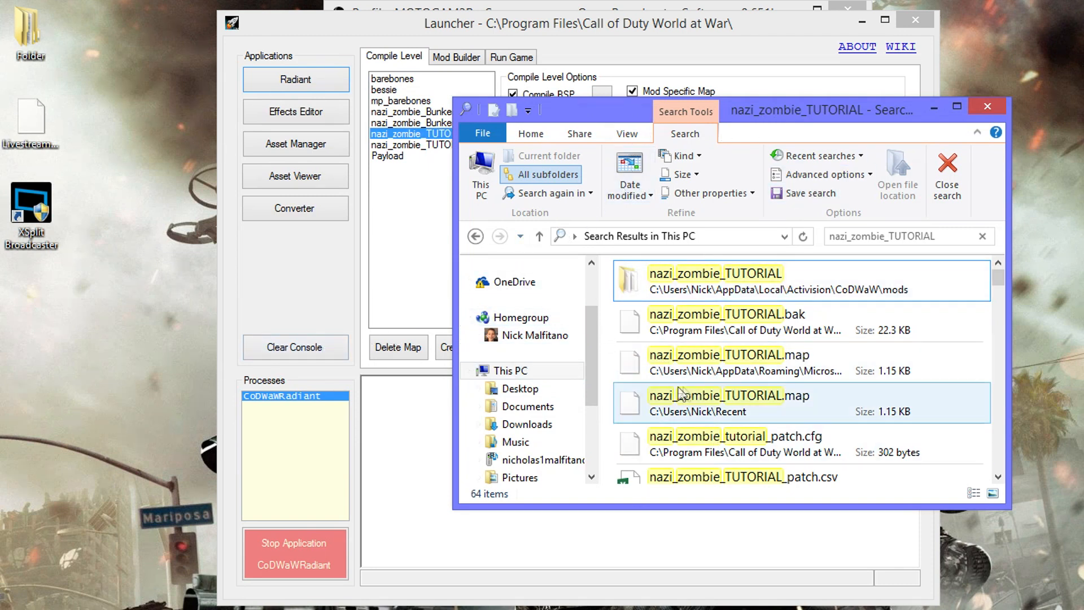
{"action": "scroll", "coordinate": [591, 361], "scroll_direction": "down", "scroll_amount": 2}
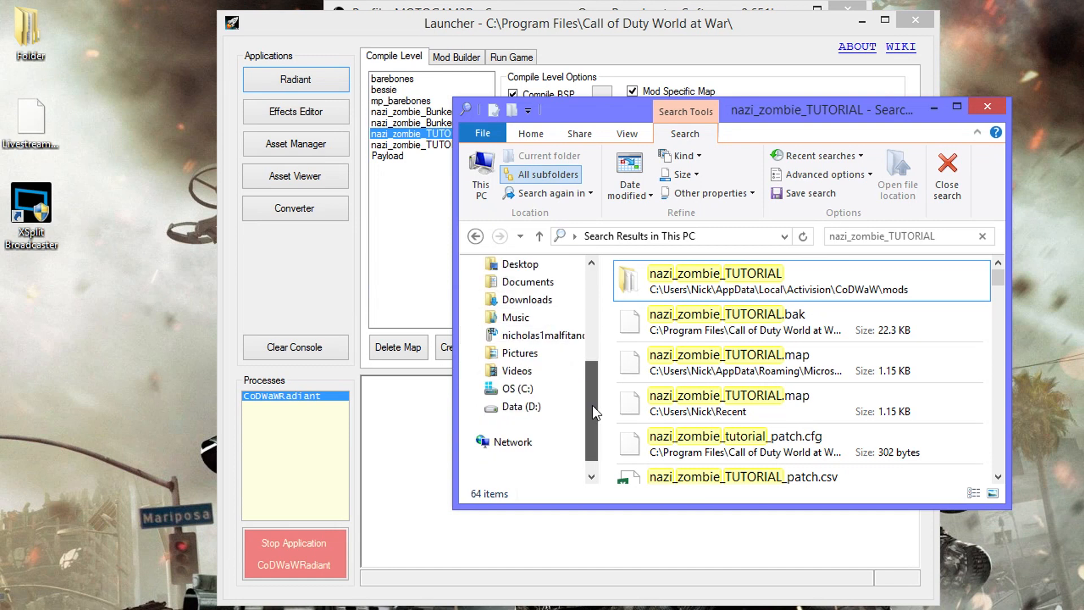
{"action": "scroll", "coordinate": [591, 406], "scroll_direction": "up", "scroll_amount": 1}
{"action": "scroll", "coordinate": [590, 380], "scroll_direction": "up", "scroll_amount": 1}
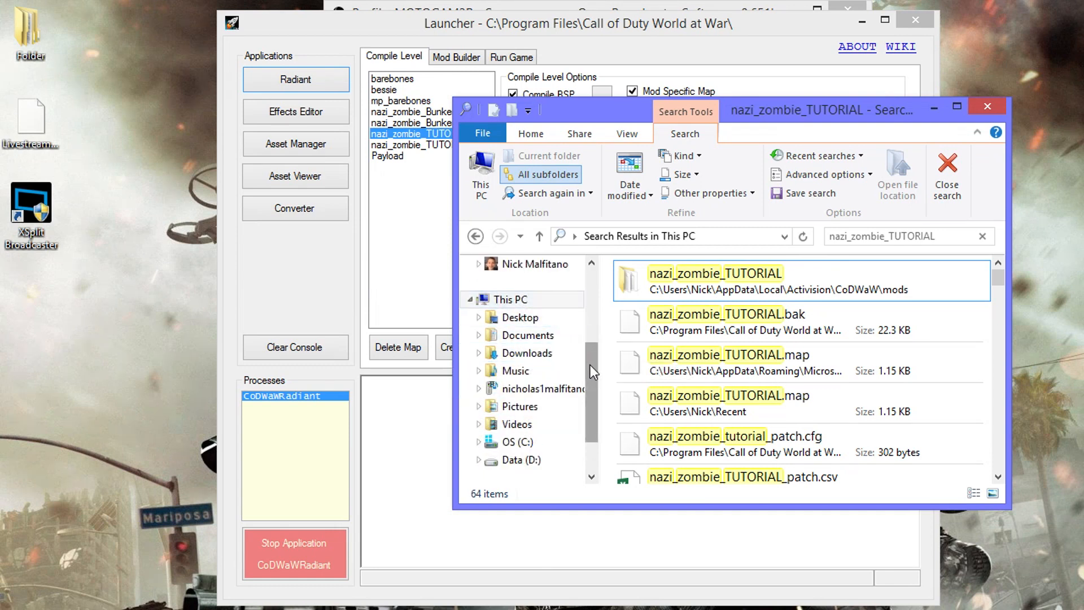
{"action": "scroll", "coordinate": [590, 365], "scroll_direction": "up", "scroll_amount": 3}
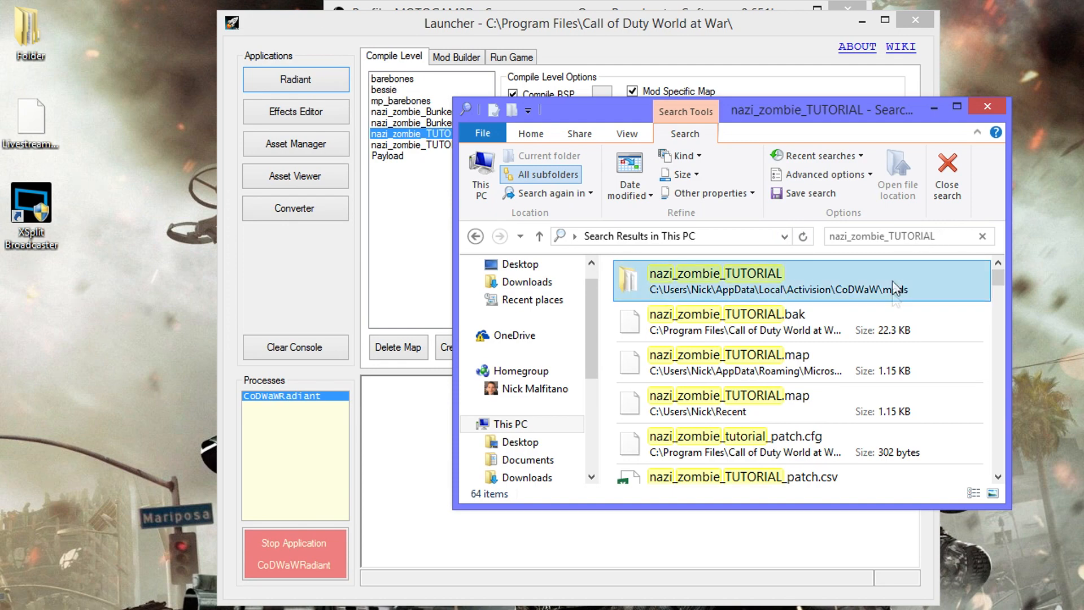
{"action": "left_click_drag", "start_coordinate": [996, 287], "coordinate": [981, 350]}
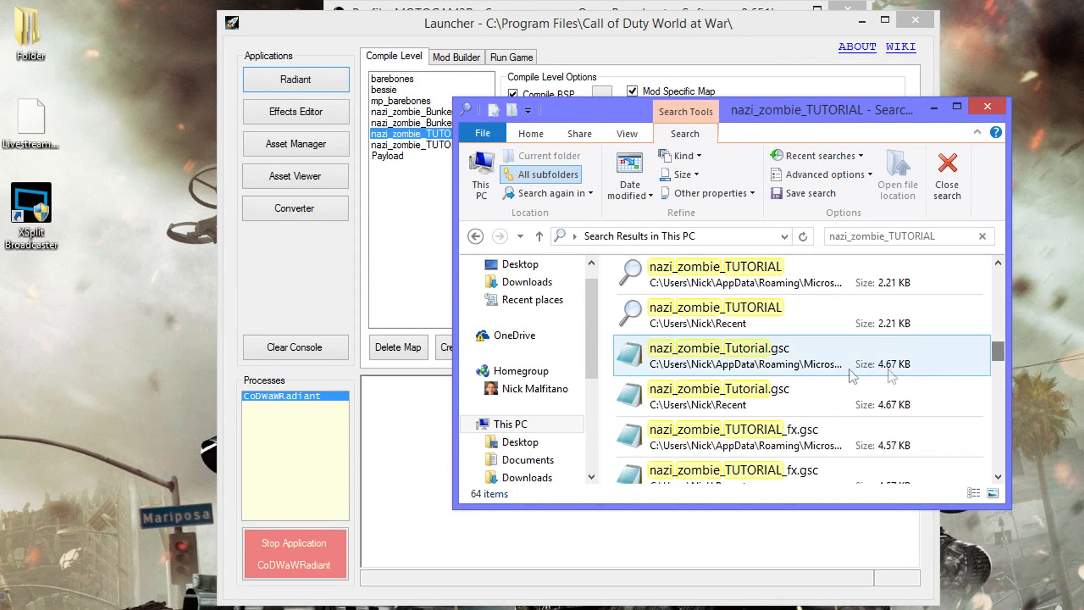
{"action": "left_click", "coordinate": [801, 370]}
{"action": "left_click_drag", "start_coordinate": [995, 348], "coordinate": [997, 353]}
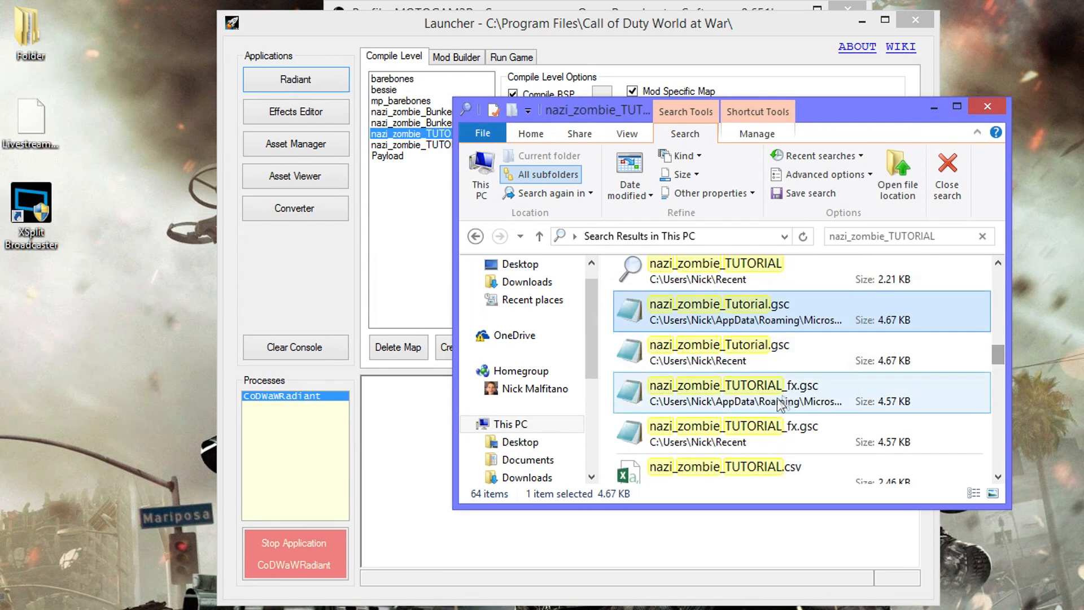
{"action": "left_click", "coordinate": [701, 399]}
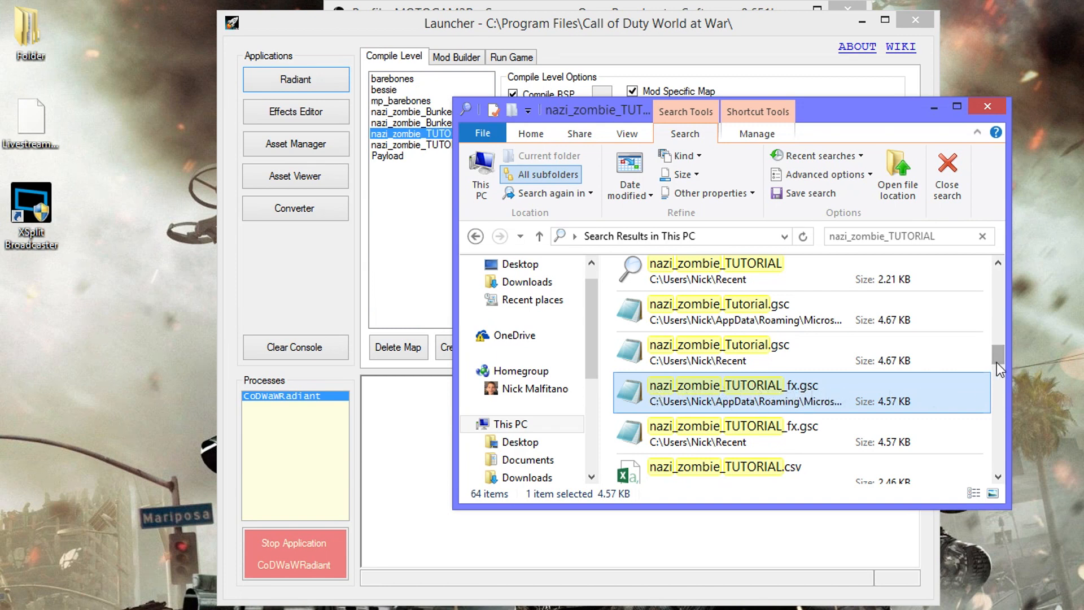
{"action": "scroll", "coordinate": [997, 359], "scroll_direction": "up", "scroll_amount": 2}
{"action": "left_click", "coordinate": [758, 395]}
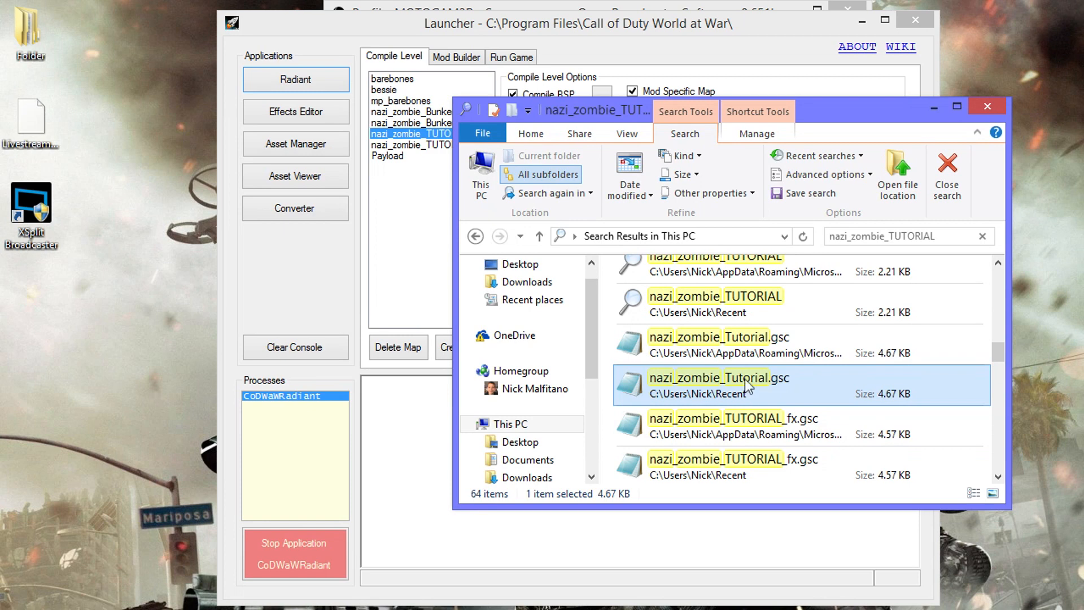
{"action": "left_click", "coordinate": [744, 312]}
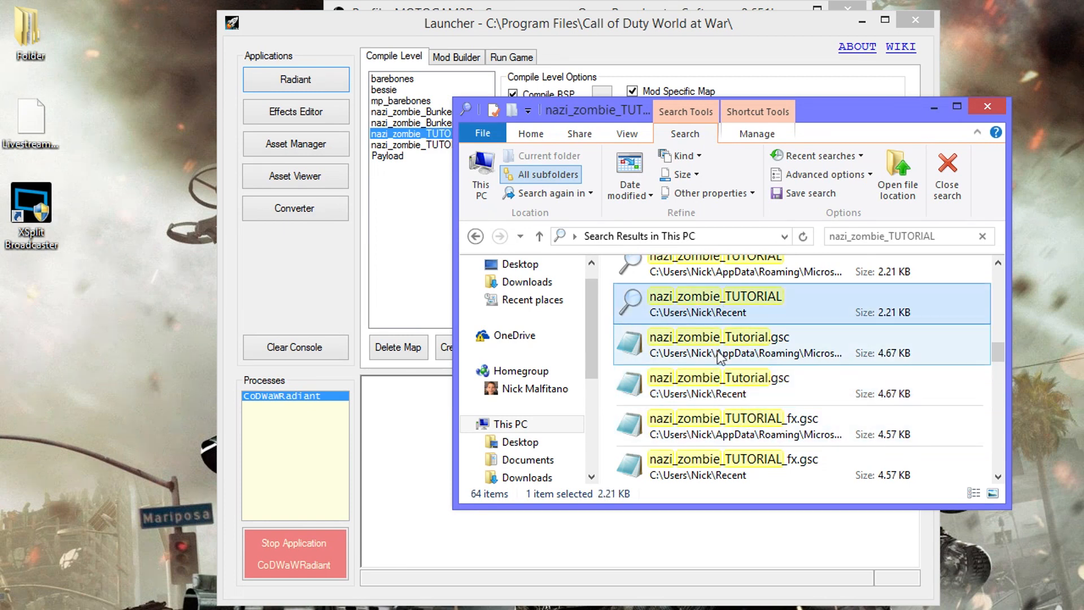
- Try to open the first nazi_zombie_Tutorial.gsc shortcut in the results and agree to delete the broken shortcut
{"action": "left_click", "coordinate": [737, 346]}
{"action": "right_click", "coordinate": [744, 355]}
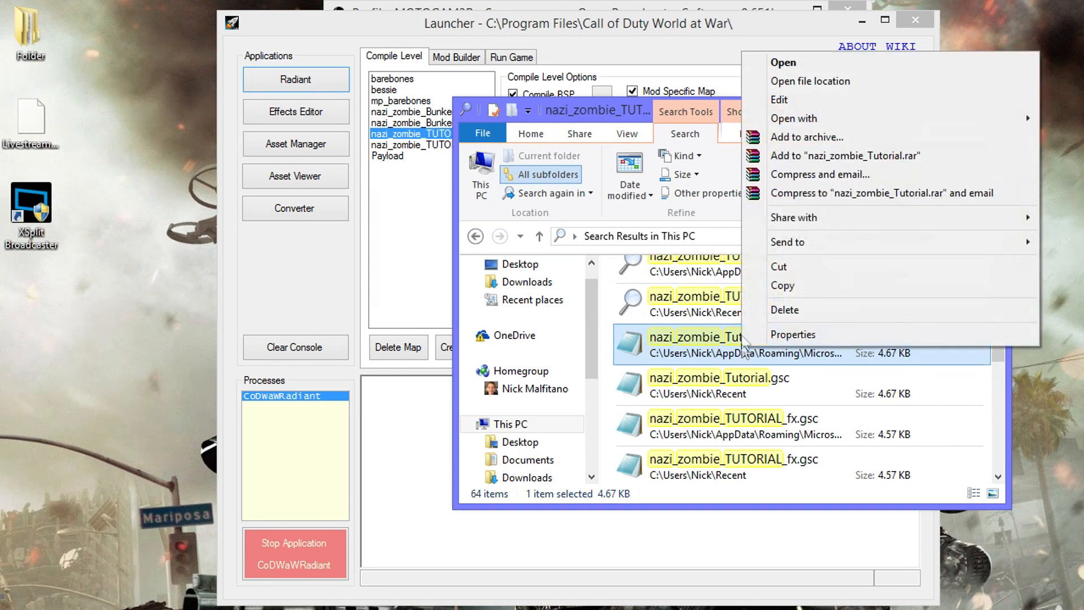
{"action": "left_click", "coordinate": [805, 68]}
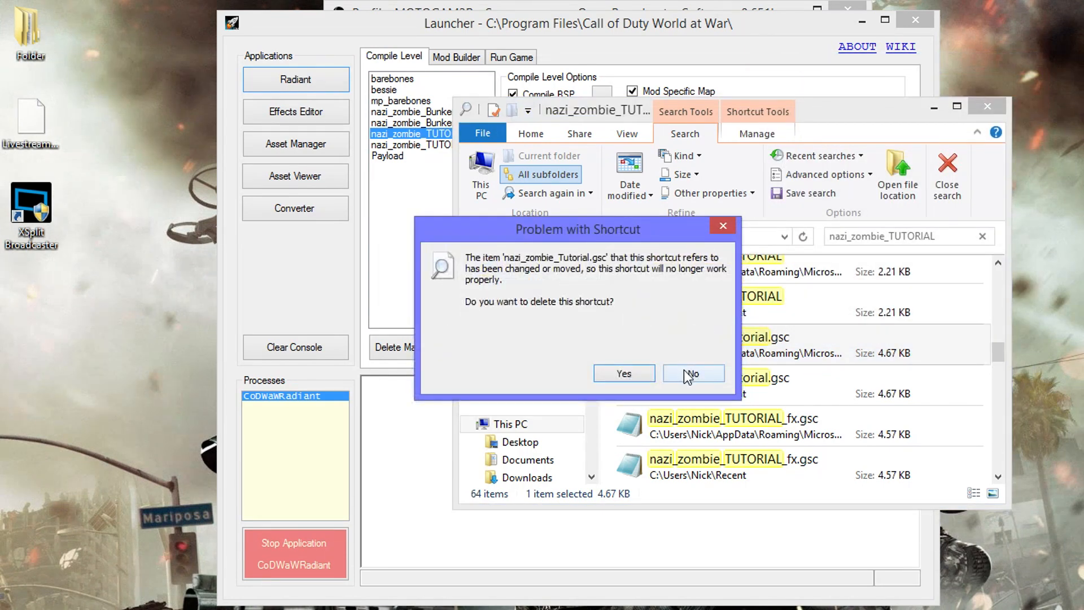
{"action": "left_click", "coordinate": [647, 377]}
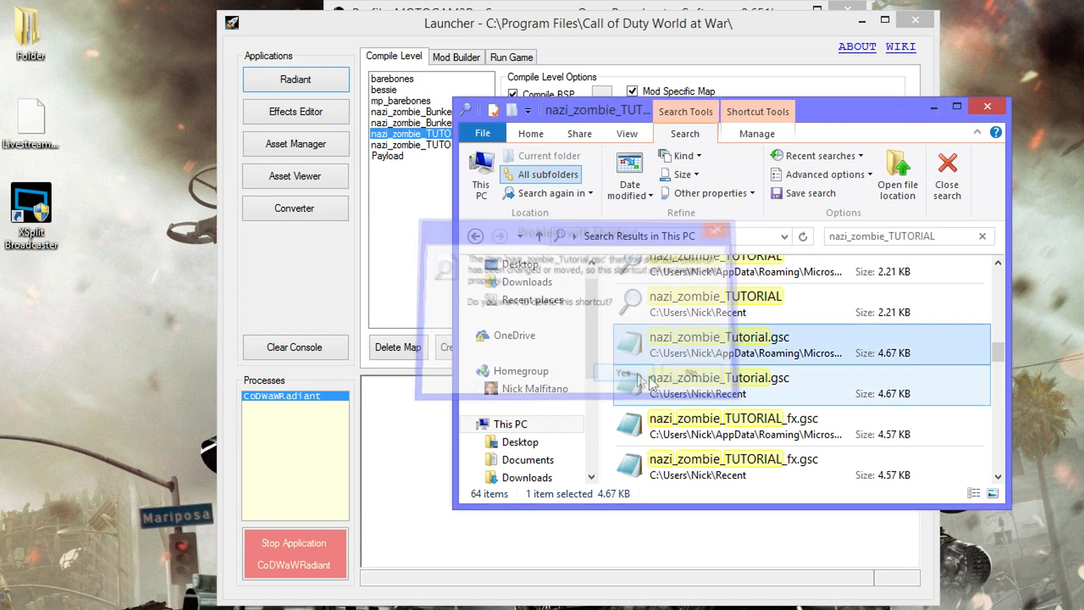
- Find the 4.47 KB nazi_zombie_tutorial.gsc under the Call of Duty World at War folder in the search results and open it in Notepad
{"action": "right_click", "coordinate": [870, 388]}
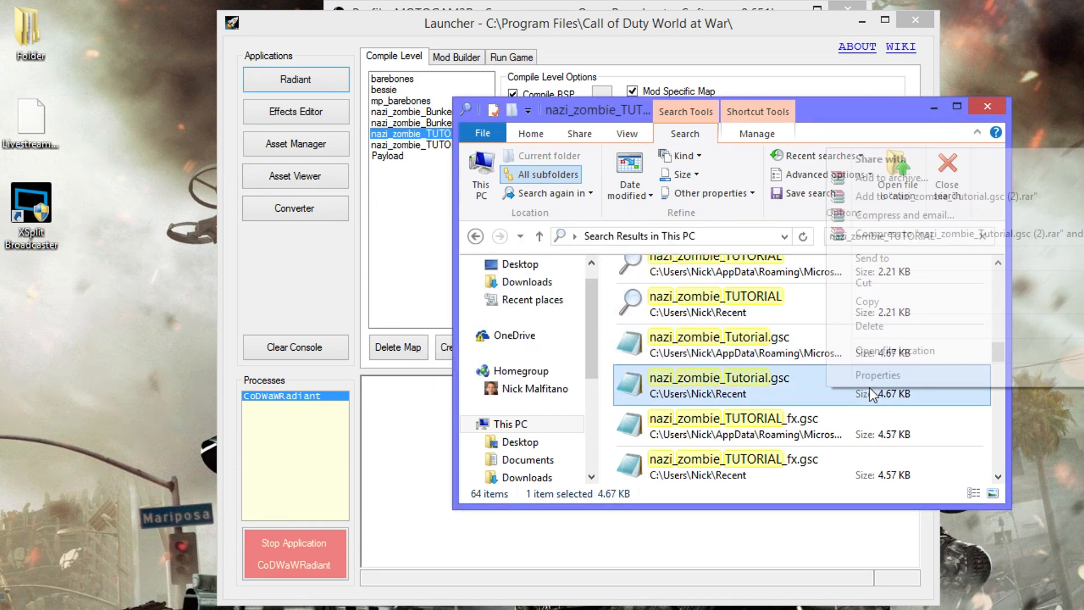
{"action": "left_click", "coordinate": [778, 388]}
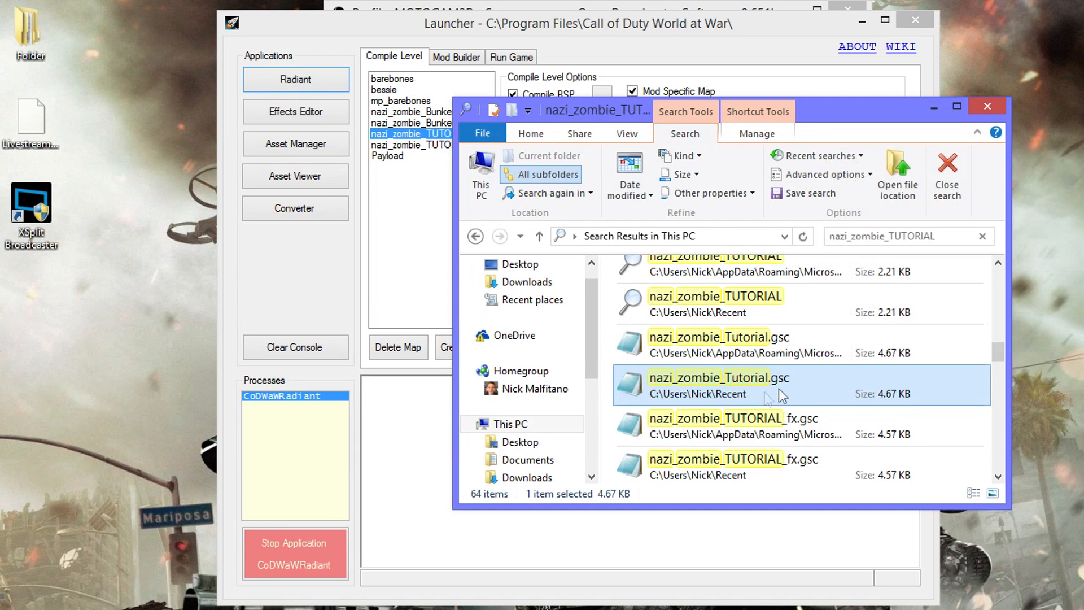
{"action": "left_click_drag", "start_coordinate": [993, 348], "coordinate": [994, 384]}
{"action": "left_click", "coordinate": [835, 378]}
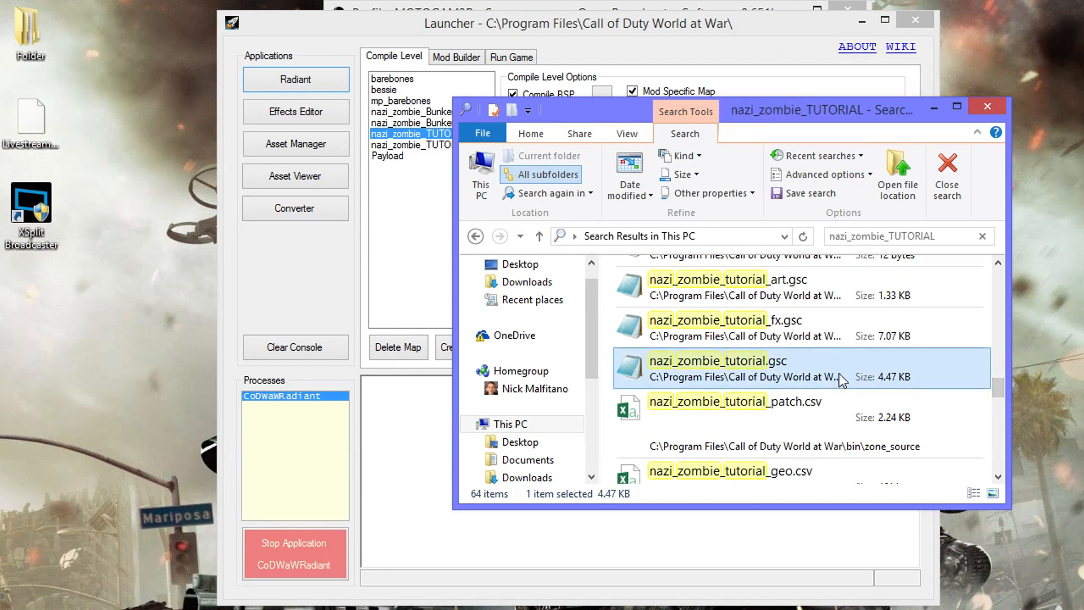
{"action": "right_click", "coordinate": [839, 373]}
{"action": "left_click", "coordinate": [900, 71]}
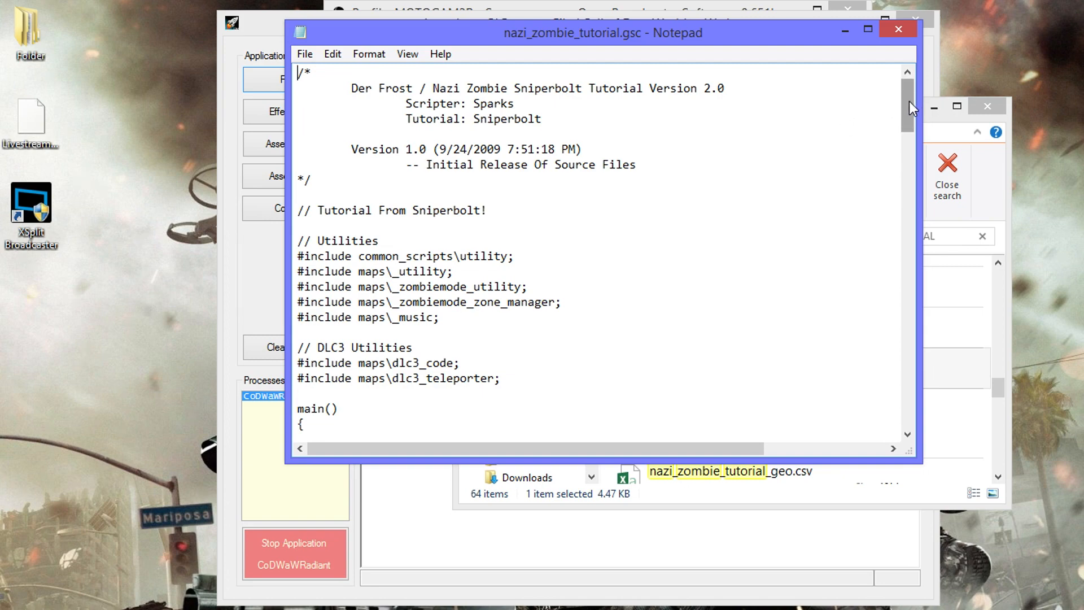
- Read through the script's level variables and Zombie Mode sections down to the add_adjacent_zone lines in dlc3_zone_init
{"action": "left_click_drag", "start_coordinate": [906, 101], "coordinate": [902, 157]}
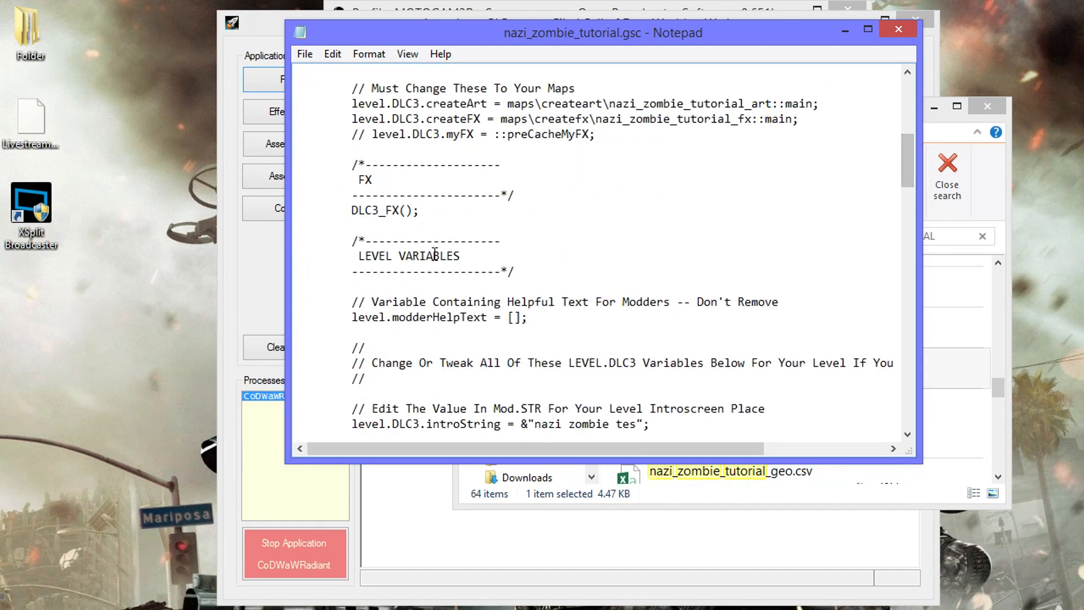
{"action": "mouse_move", "coordinate": [352, 242]}
{"action": "left_mouse_down"}
{"action": "mouse_move", "coordinate": [516, 265]}
{"action": "mouse_move", "coordinate": [367, 242]}
{"action": "mouse_move", "coordinate": [352, 257]}
{"action": "left_mouse_up"}
{"action": "left_click_drag", "start_coordinate": [900, 160], "coordinate": [897, 358]}
{"action": "left_click_drag", "start_coordinate": [461, 219], "coordinate": [362, 220]}
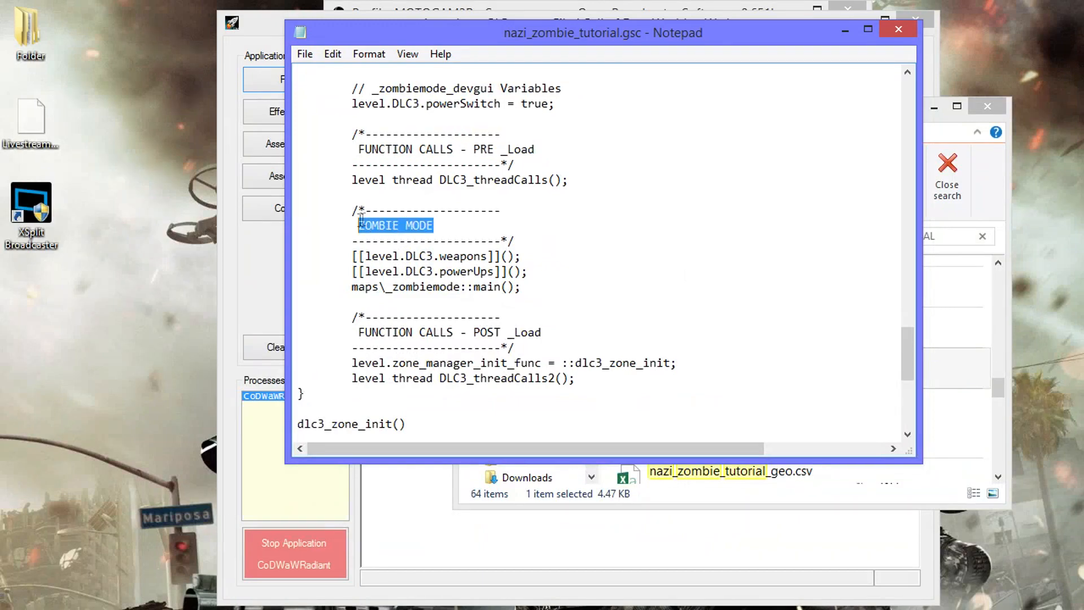
{"action": "scroll", "coordinate": [903, 364], "scroll_direction": "down", "scroll_amount": 4}
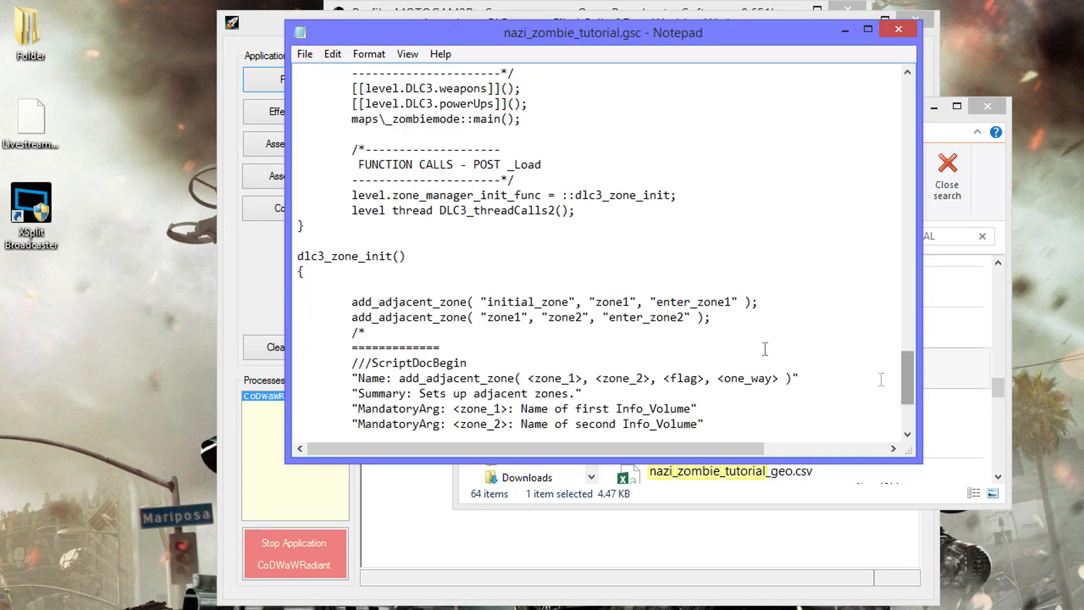
{"action": "left_click_drag", "start_coordinate": [297, 255], "coordinate": [422, 258]}
{"action": "left_click", "coordinate": [397, 246]}
{"action": "left_click", "coordinate": [481, 271]}
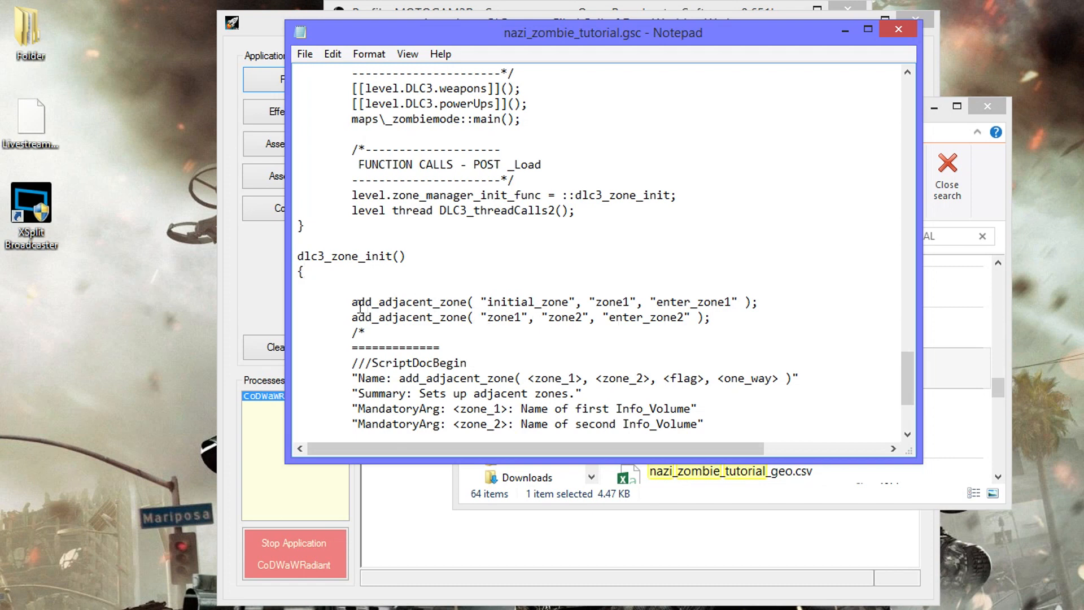
{"action": "left_click_drag", "start_coordinate": [351, 303], "coordinate": [672, 274]}
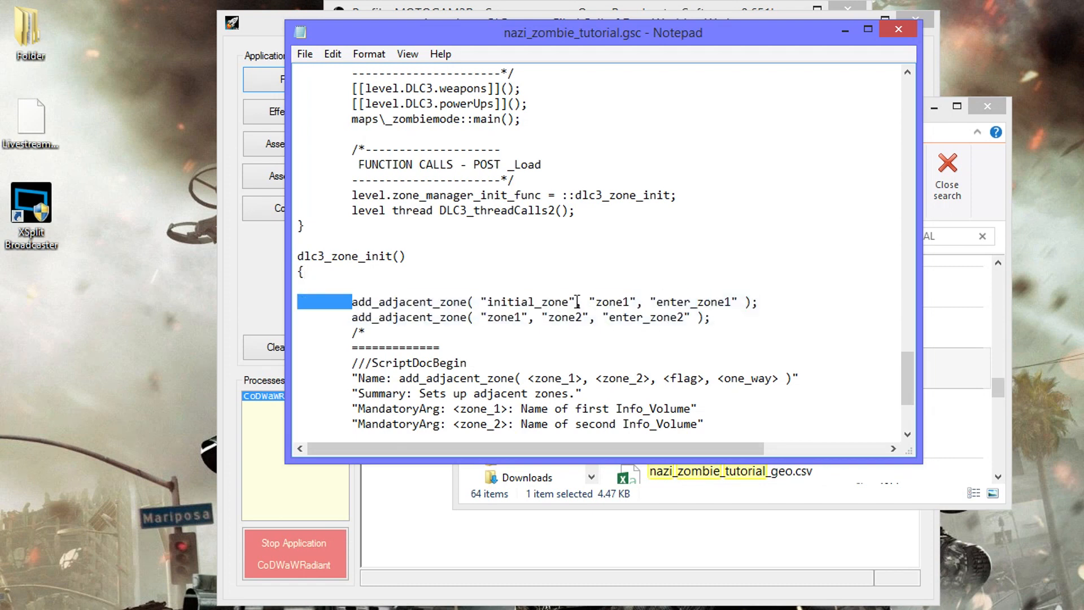
{"action": "left_click", "coordinate": [525, 300]}
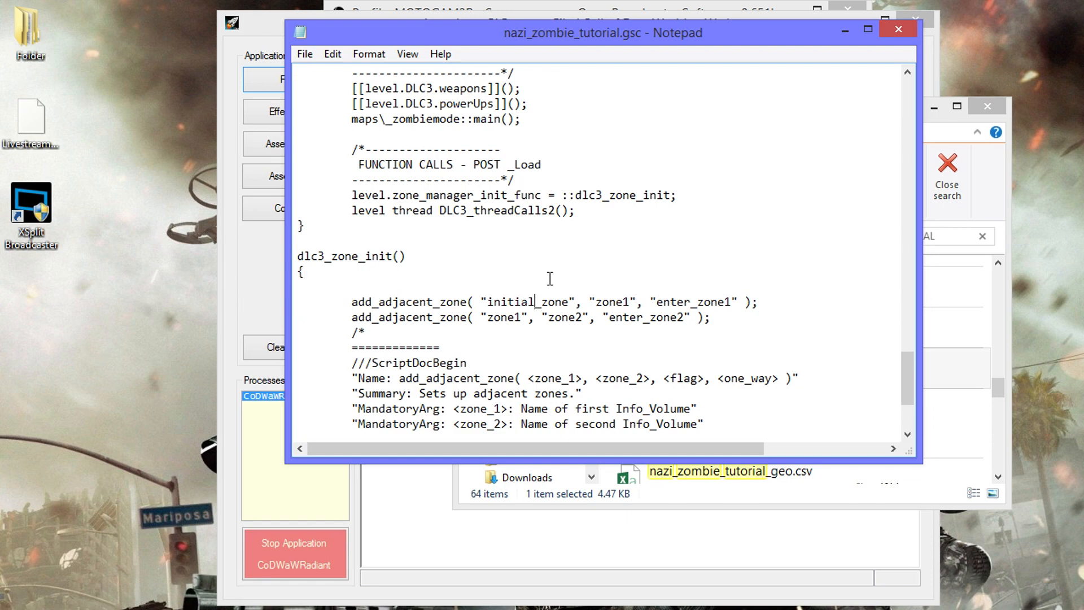
- Move the script window aside, open another nazi_zombie_tutorial.gsc result from the game folder, check its zone section, and close it
{"action": "left_click_drag", "start_coordinate": [652, 39], "coordinate": [226, 90]}
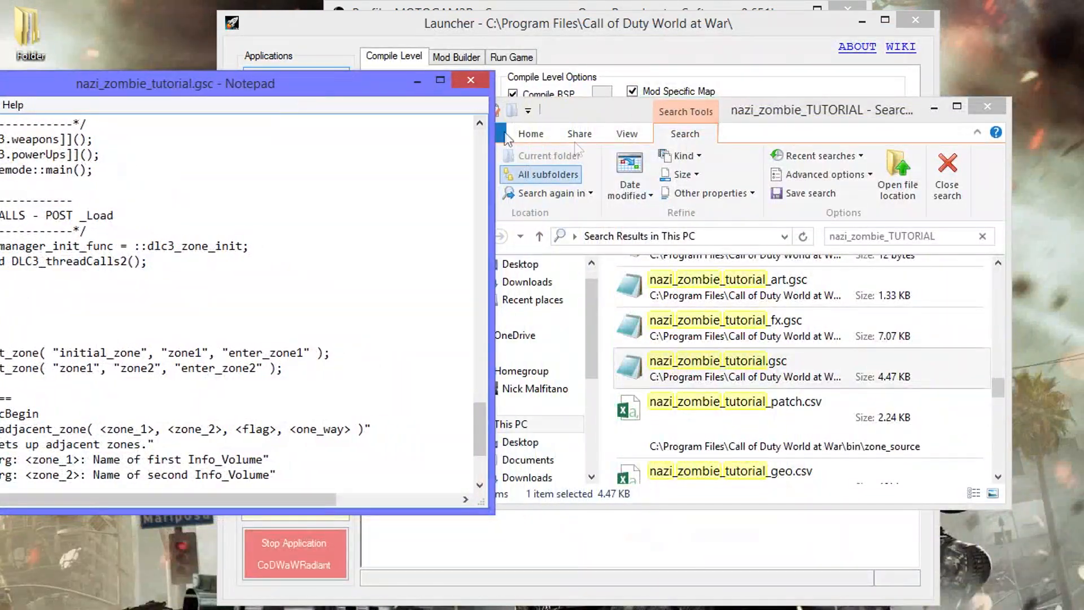
{"action": "left_click", "coordinate": [957, 236]}
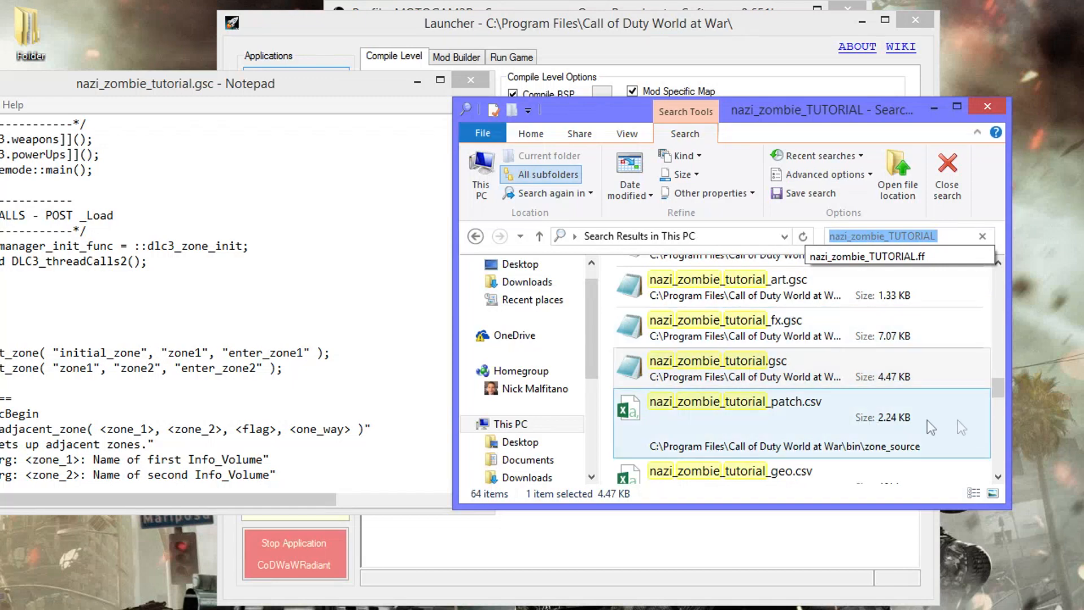
{"action": "scroll", "coordinate": [995, 400], "scroll_direction": "down", "scroll_amount": 4}
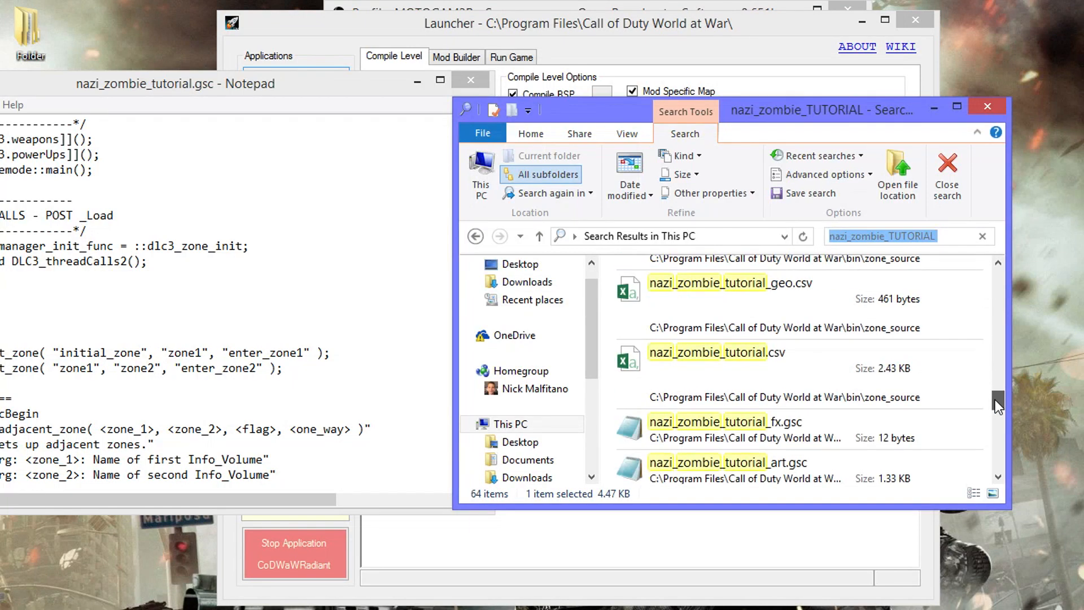
{"action": "left_click_drag", "start_coordinate": [994, 399], "coordinate": [994, 383]}
{"action": "right_click", "coordinate": [821, 409]}
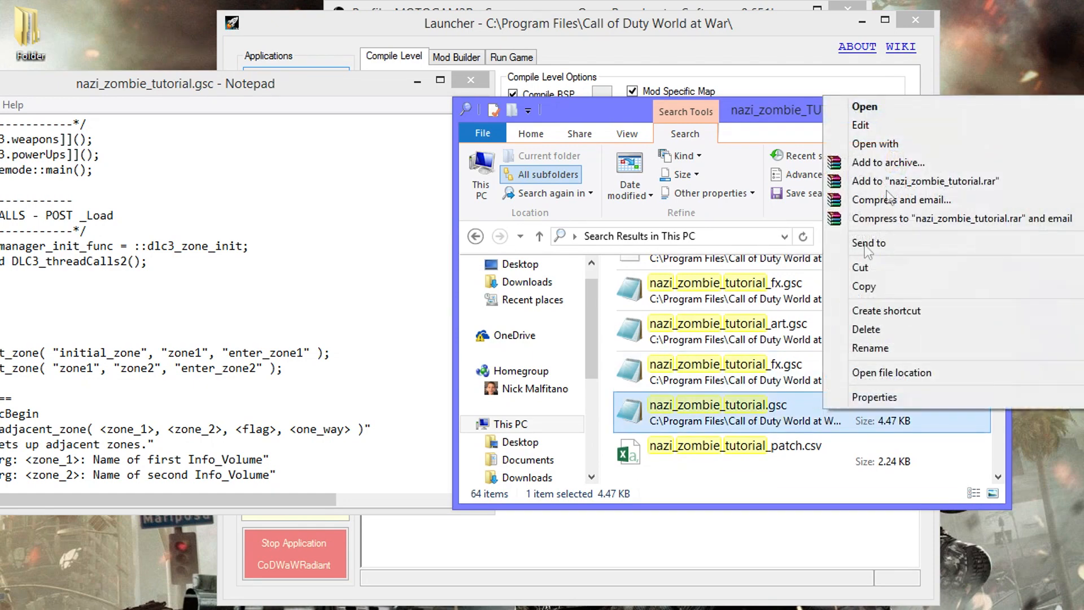
{"action": "left_click", "coordinate": [886, 107]}
{"action": "scroll", "coordinate": [640, 210], "scroll_direction": "down", "scroll_amount": 15}
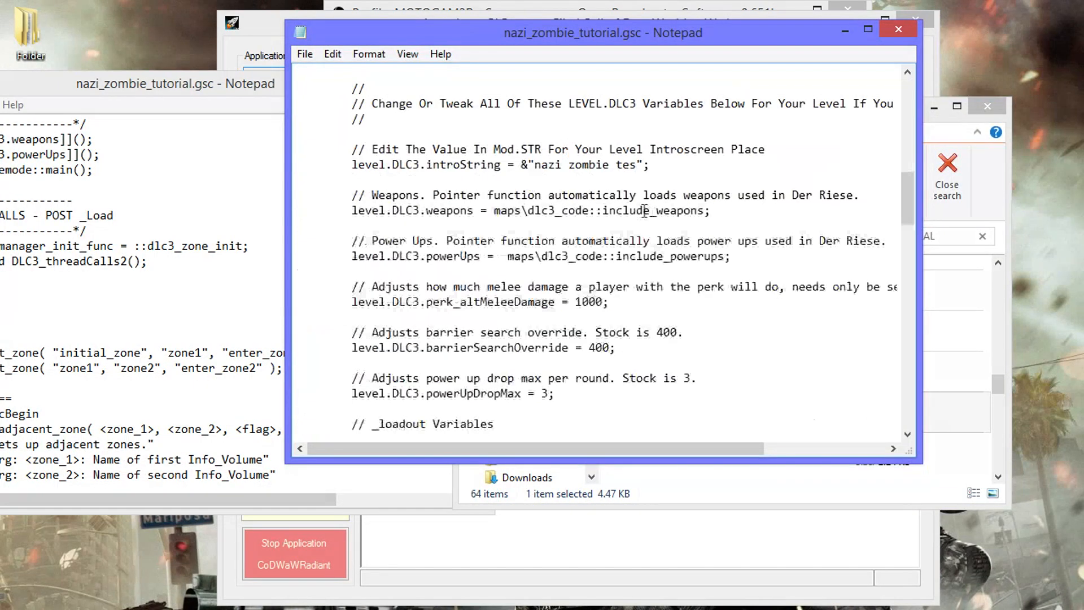
{"action": "scroll", "coordinate": [641, 211], "scroll_direction": "down", "scroll_amount": 5}
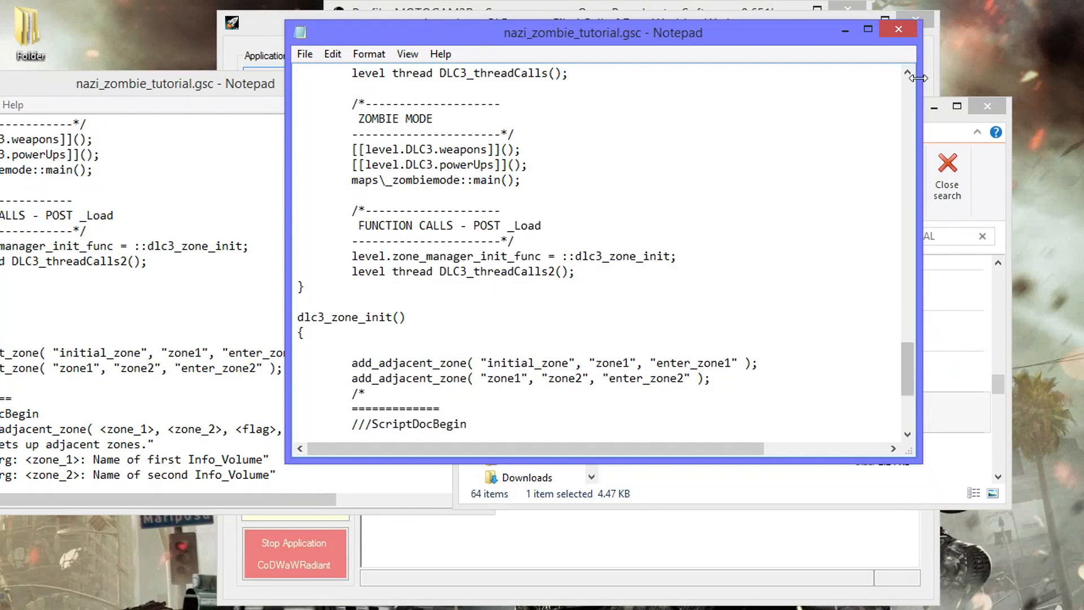
{"action": "left_click", "coordinate": [898, 29]}
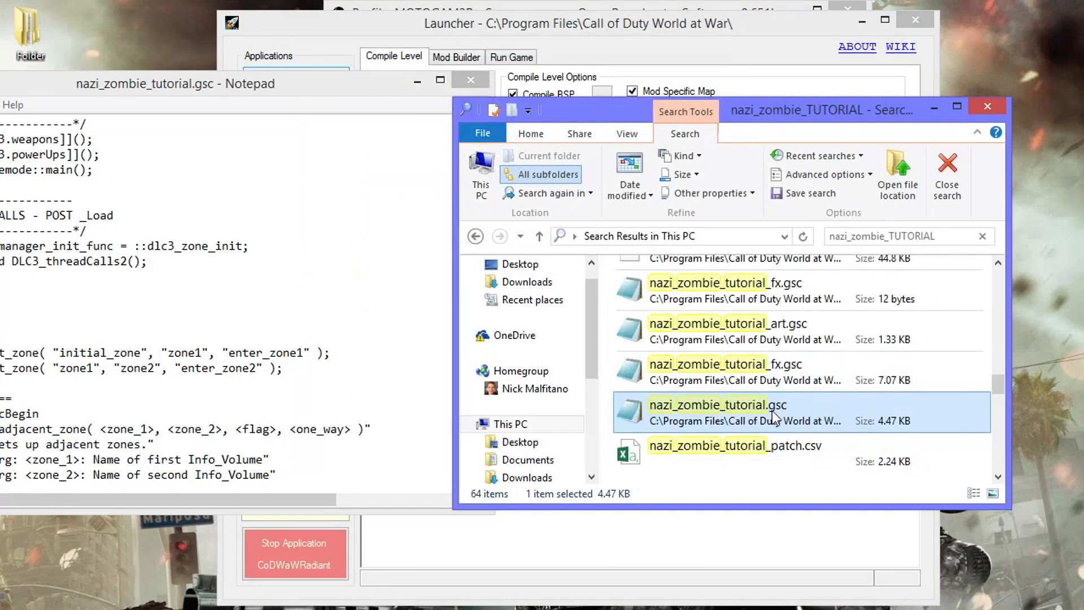
- Open the nazi_zombie_Tutorial.gsc shortcut stored under AppData, examine its initial zone and add_adjacent_zone lines, and close it
{"action": "scroll", "coordinate": [774, 409], "scroll_direction": "up", "scroll_amount": 2}
{"action": "scroll", "coordinate": [773, 417], "scroll_direction": "up", "scroll_amount": 2}
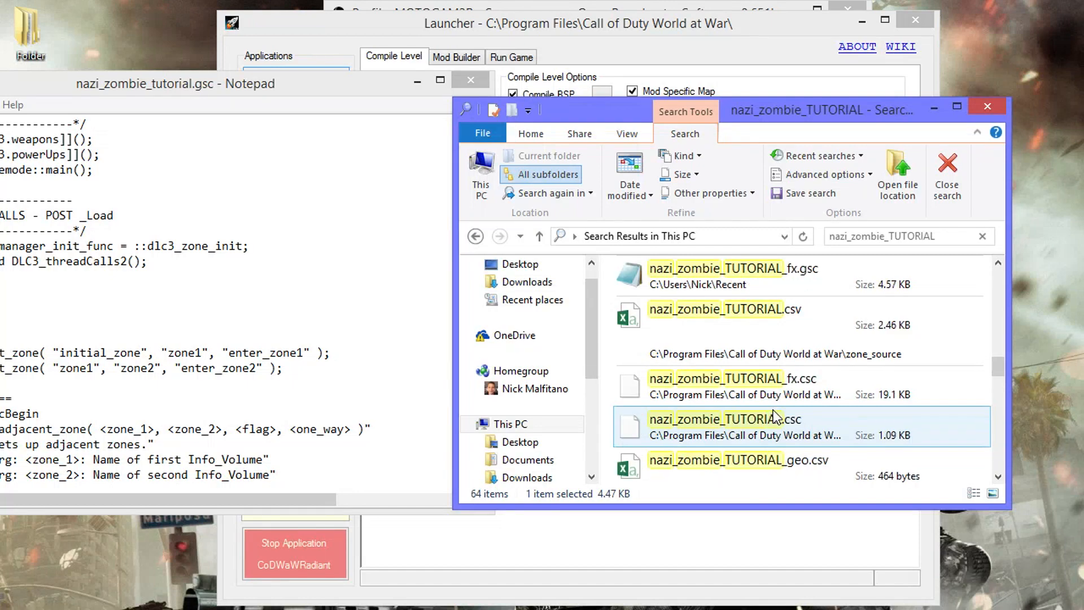
{"action": "scroll", "coordinate": [775, 418], "scroll_direction": "up", "scroll_amount": 2}
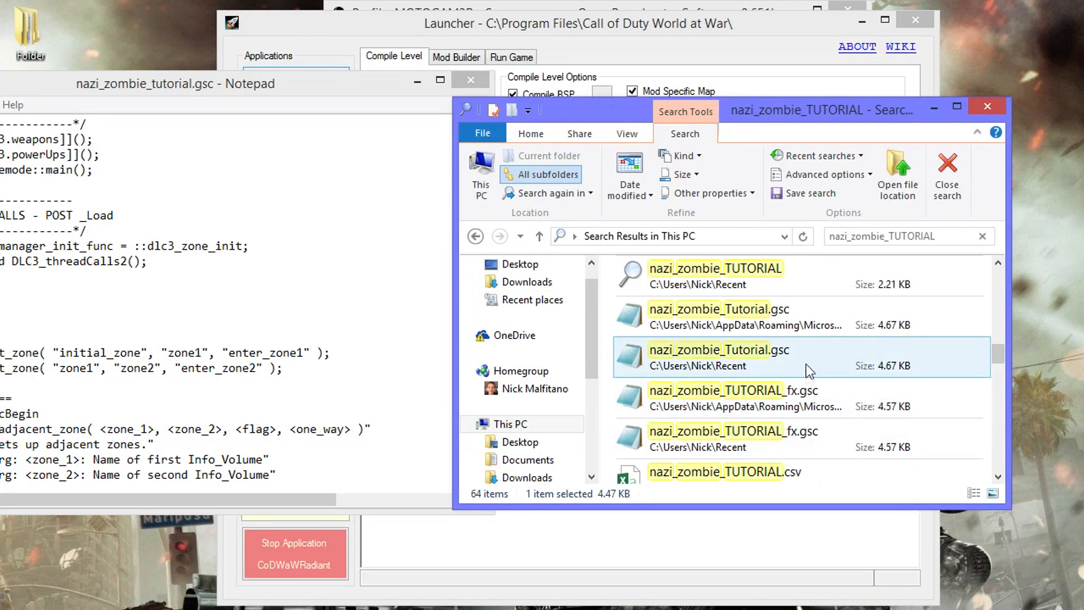
{"action": "left_click", "coordinate": [805, 326]}
{"action": "right_click", "coordinate": [803, 321]}
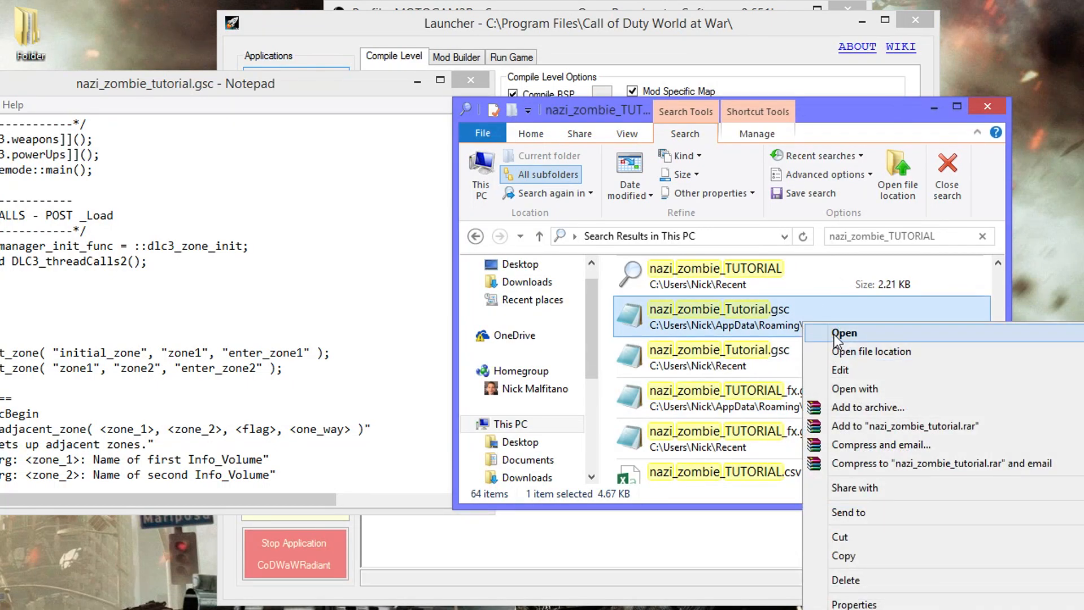
{"action": "left_click", "coordinate": [834, 334]}
{"action": "scroll", "coordinate": [619, 245], "scroll_direction": "down", "scroll_amount": 20}
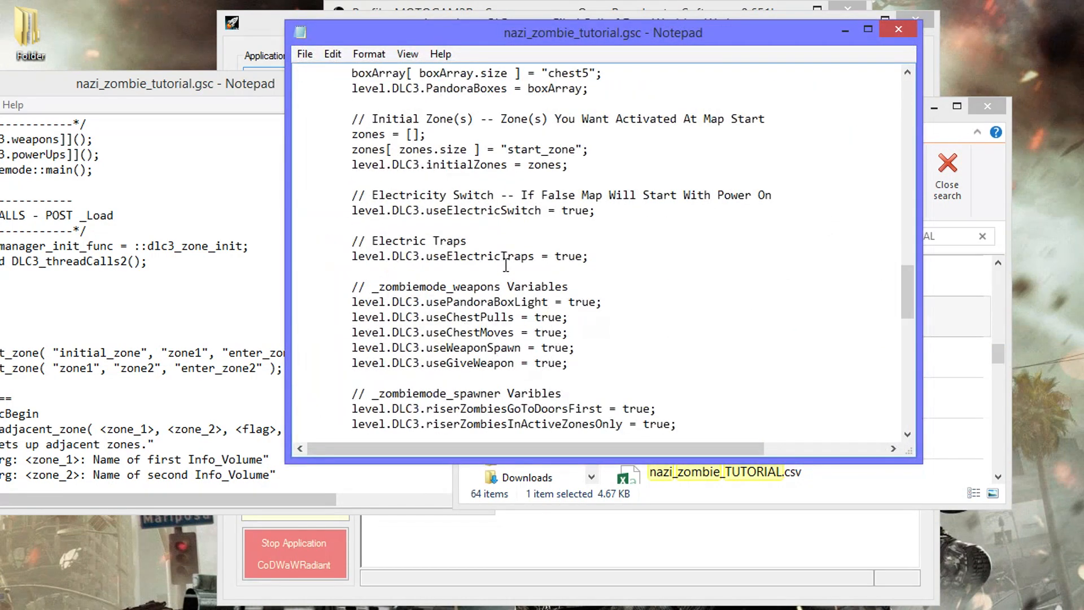
{"action": "scroll", "coordinate": [505, 264], "scroll_direction": "up", "scroll_amount": 10}
{"action": "scroll", "coordinate": [505, 265], "scroll_direction": "up", "scroll_amount": 12}
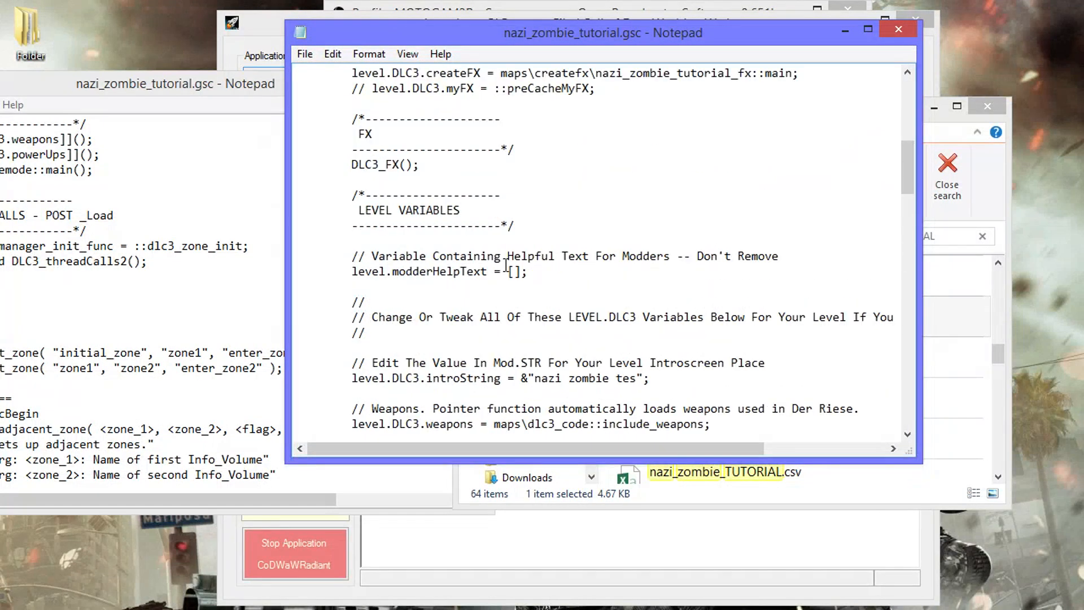
{"action": "scroll", "coordinate": [502, 257], "scroll_direction": "down", "scroll_amount": 15}
{"action": "scroll", "coordinate": [502, 253], "scroll_direction": "down", "scroll_amount": 5}
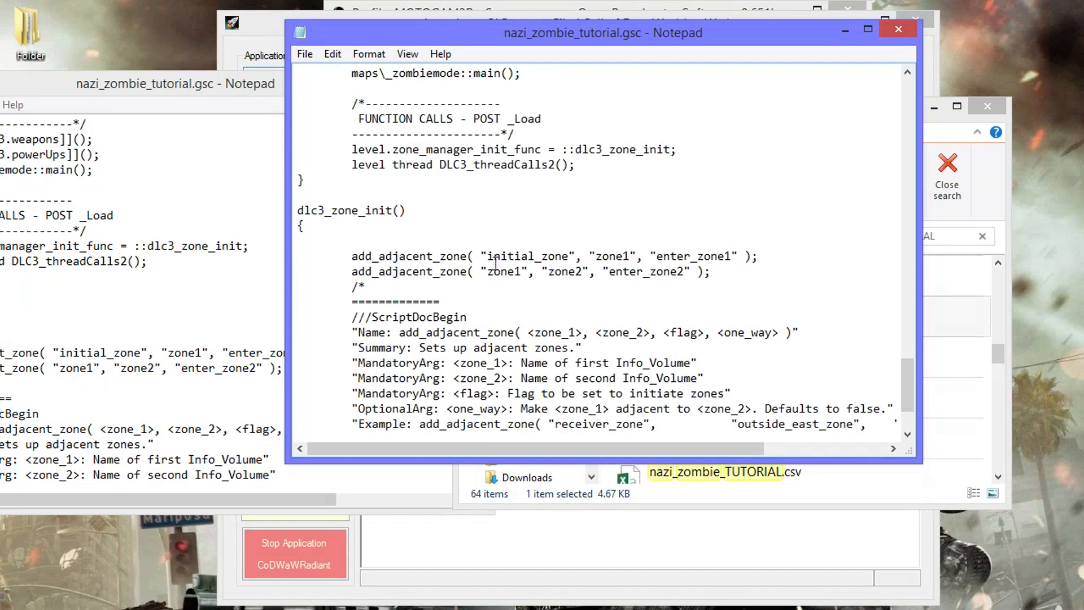
{"action": "left_click", "coordinate": [895, 29]}
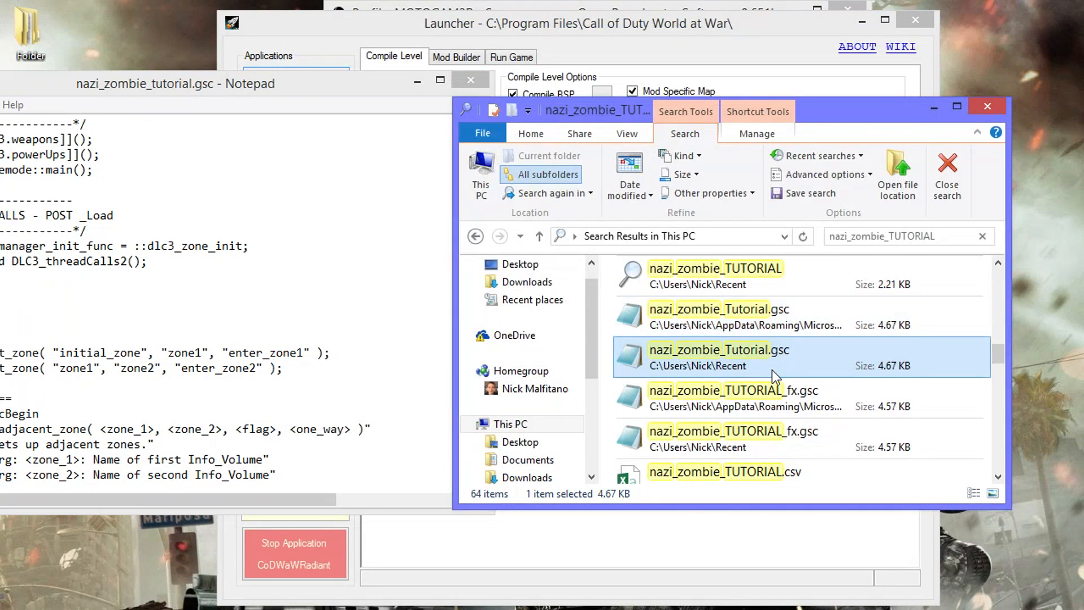
- Open the nazi_zombie_Tutorial.gsc shortcut from the Recent folder, check its dlc3_zone_init section, and close it
{"action": "right_click", "coordinate": [771, 370]}
{"action": "left_click", "coordinate": [841, 86]}
{"action": "scroll", "coordinate": [613, 217], "scroll_direction": "down", "scroll_amount": 15}
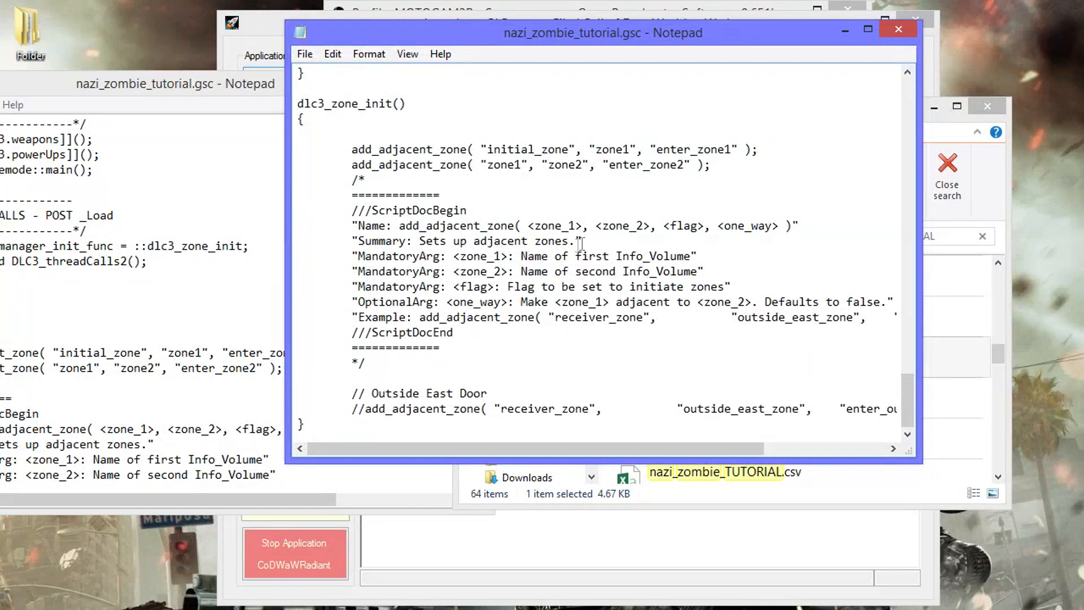
{"action": "scroll", "coordinate": [530, 153], "scroll_direction": "up", "scroll_amount": 3}
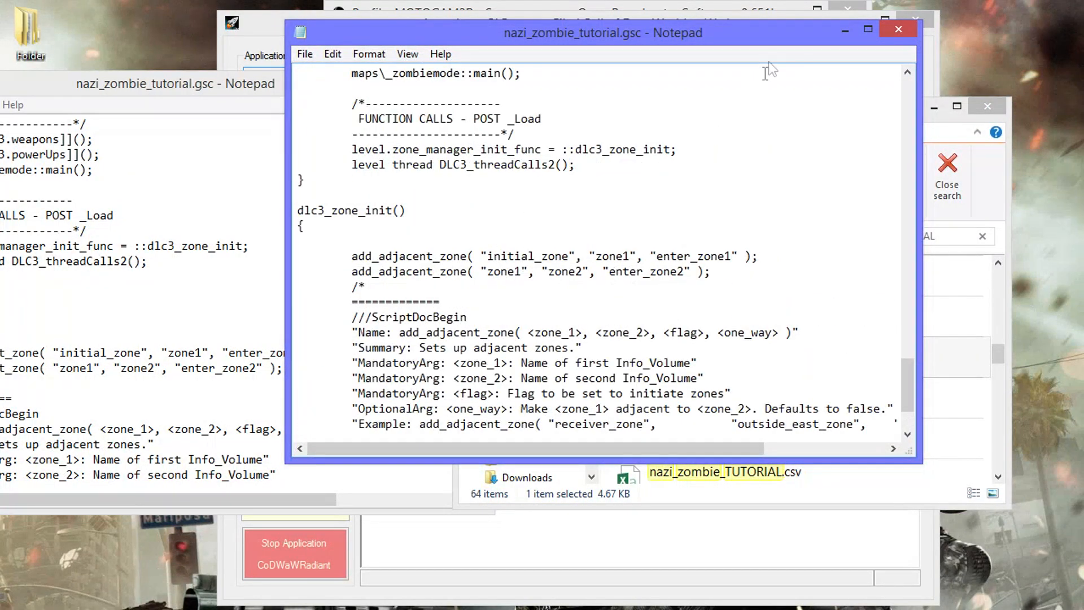
{"action": "left_click", "coordinate": [896, 30]}
{"action": "scroll", "coordinate": [785, 367], "scroll_direction": "up", "scroll_amount": 2}
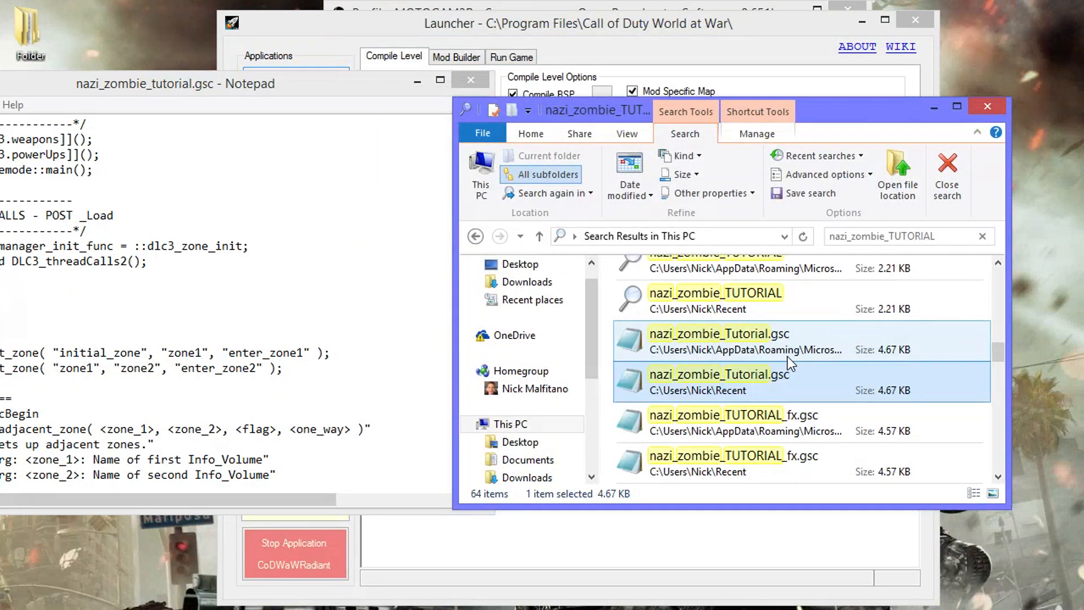
- Search This PC for nazi_zombie_Bunker instead of nazi_zombie_TUTORIAL
{"action": "left_click", "coordinate": [946, 236]}
{"action": "left_click_drag", "start_coordinate": [946, 236], "coordinate": [879, 236]}
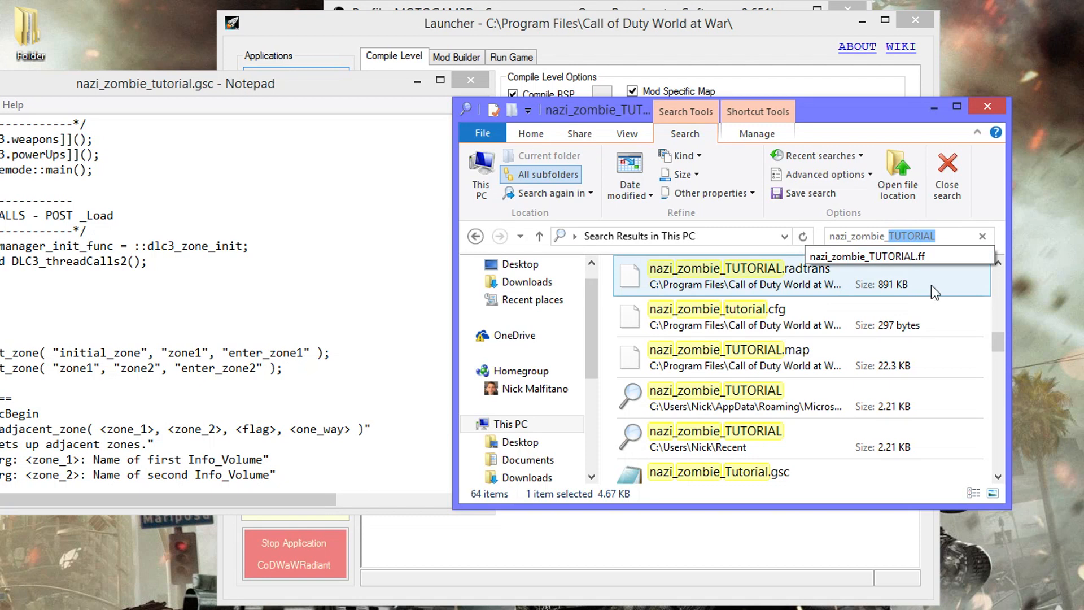
{"action": "type", "text": "Bu"}
{"action": "left_click", "coordinate": [860, 256]}
- Bring the open nazi_zombie_tutorial.gsc script forward and change the first add_adjacent_zone call to "start_zone", "zone2", "enter_zone2"
{"action": "left_click", "coordinate": [352, 85]}
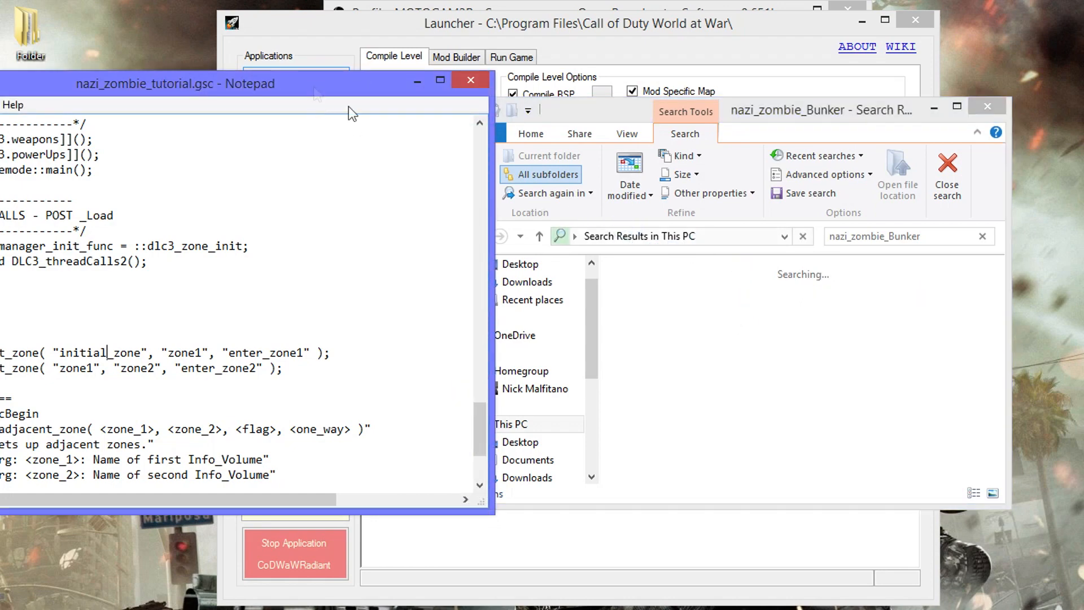
{"action": "left_click_drag", "start_coordinate": [326, 91], "coordinate": [723, 51]}
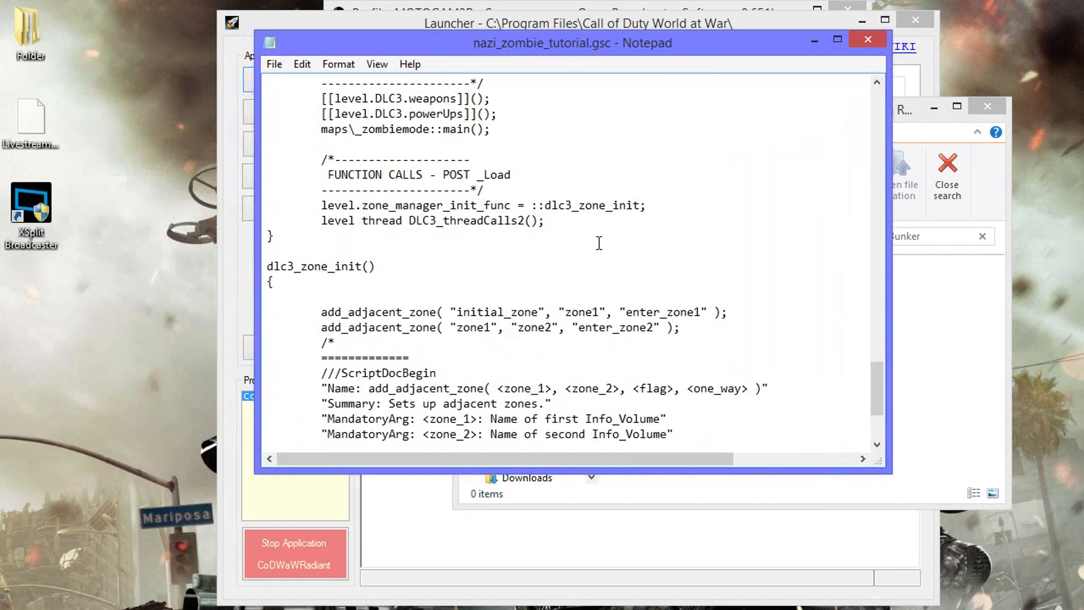
{"action": "key", "text": "BackSpace"}
{"action": "key", "text": "BackSpace"}
{"action": "key", "text": "BackSpace"}
{"action": "key", "text": "BackSpace"}
{"action": "key", "text": "BackSpace"}
{"action": "key", "text": "BackSpace"}
{"action": "key", "text": "BackSpace"}
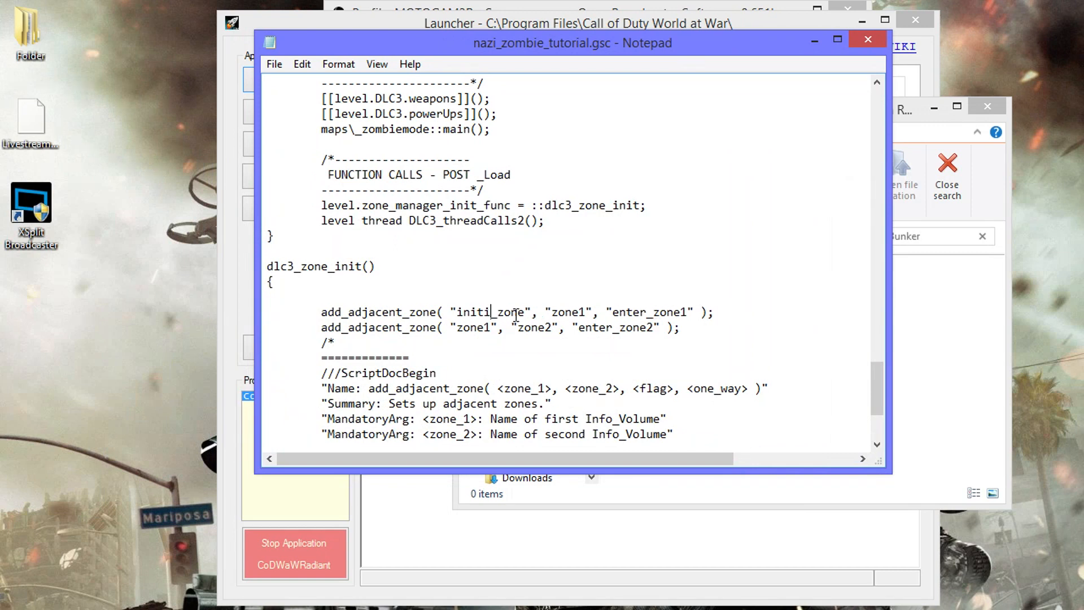
{"action": "type", "text": "start"}
{"action": "key", "text": "BackSpace"}
{"action": "type", "text": "2"}
{"action": "left_click", "coordinate": [682, 305]}
{"action": "key", "text": "BackSpace"}
{"action": "type", "text": "2"}
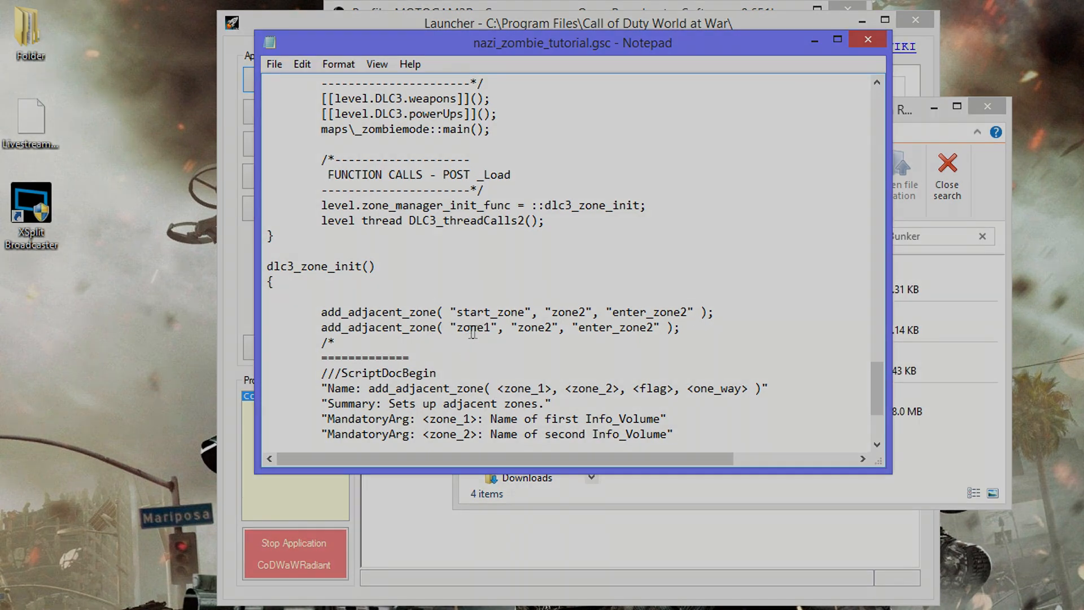
- Change the second add_adjacent_zone call in nazi_zombie_tutorial.gsc to "zone2", "zone3", "enter_zone3"
{"action": "left_click", "coordinate": [492, 328]}
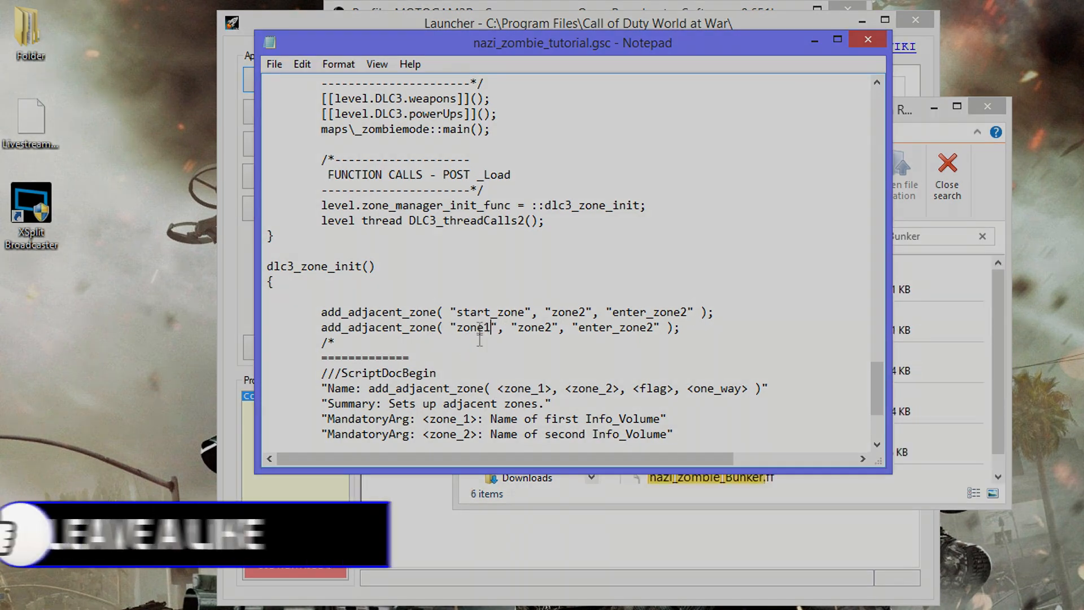
{"action": "key", "text": "BackSpace"}
{"action": "type", "text": "2"}
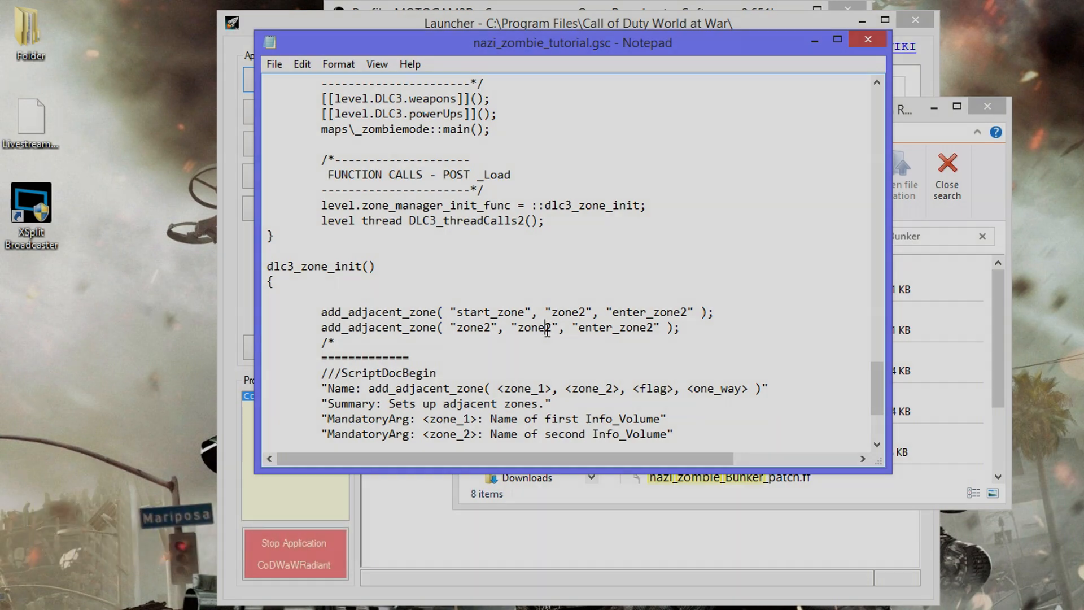
{"action": "left_click", "coordinate": [553, 331]}
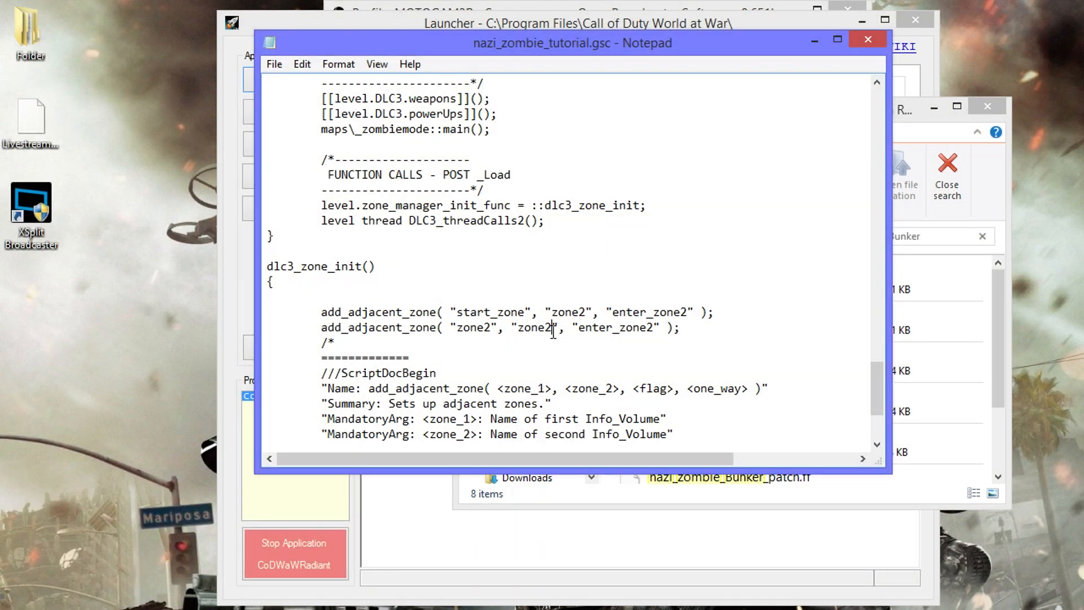
{"action": "key", "text": "BackSpace"}
{"action": "type", "text": "3"}
{"action": "left_click", "coordinate": [654, 328]}
{"action": "key", "text": "BackSpace"}
{"action": "type", "text": "3"}
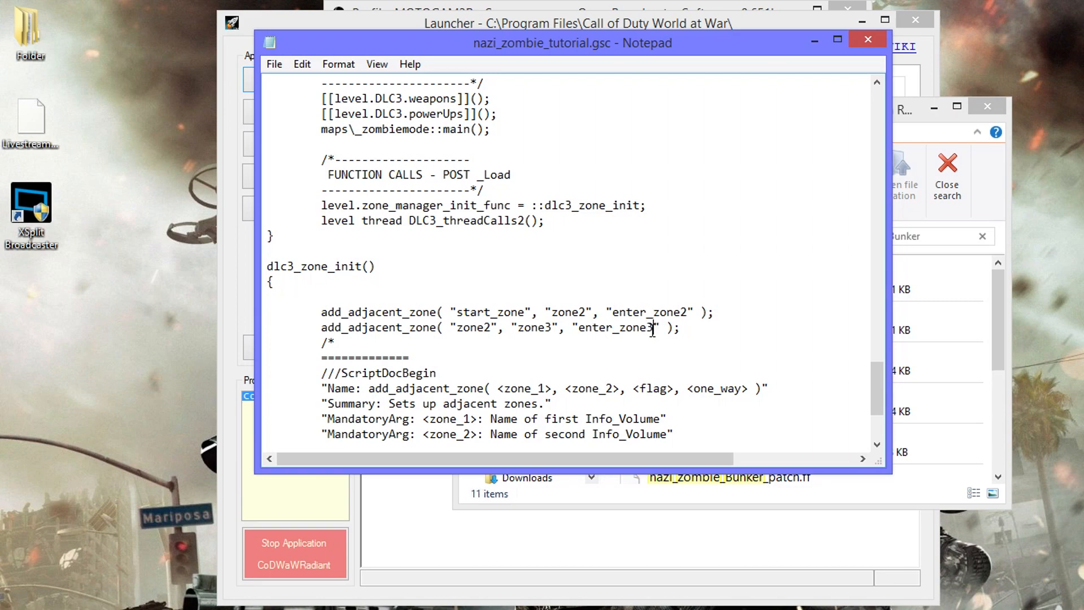
- Open nazi_zombie_Bunker.gsc from the search results and examine the add_adjacent_zone calls in its dlc3_zone_init section
{"action": "left_click", "coordinate": [926, 138]}
{"action": "right_click", "coordinate": [801, 286]}
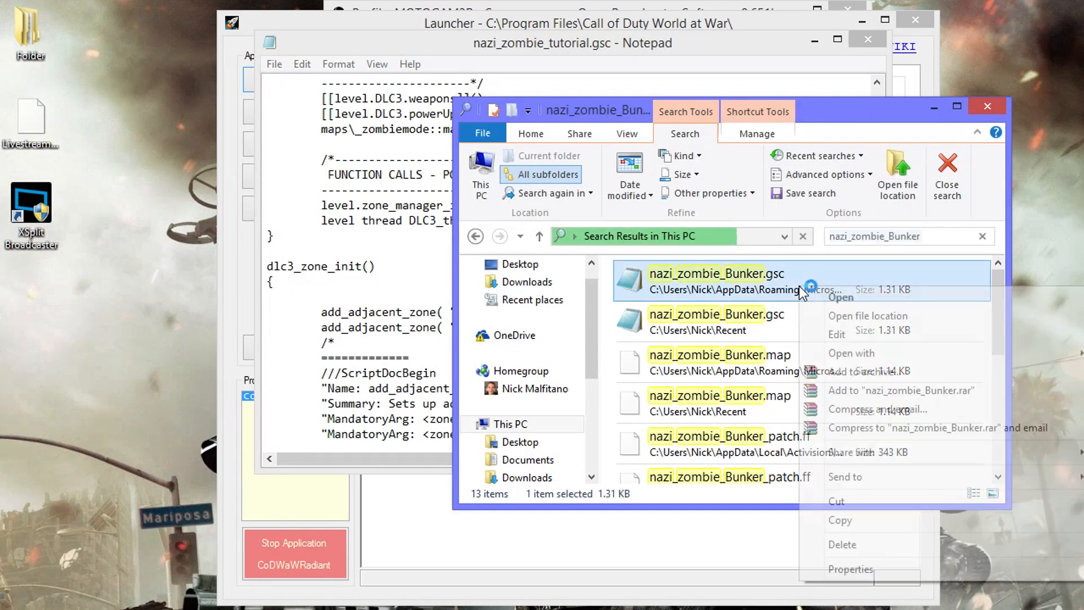
{"action": "left_click", "coordinate": [841, 297]}
{"action": "scroll", "coordinate": [613, 183], "scroll_direction": "down", "scroll_amount": 15}
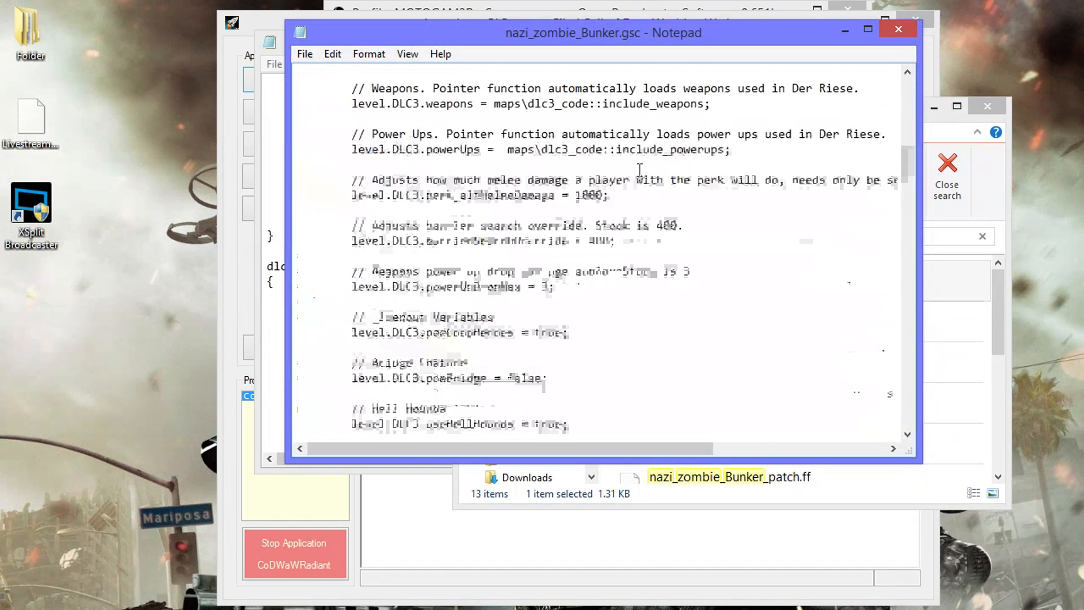
{"action": "scroll", "coordinate": [544, 273], "scroll_direction": "down", "scroll_amount": 9}
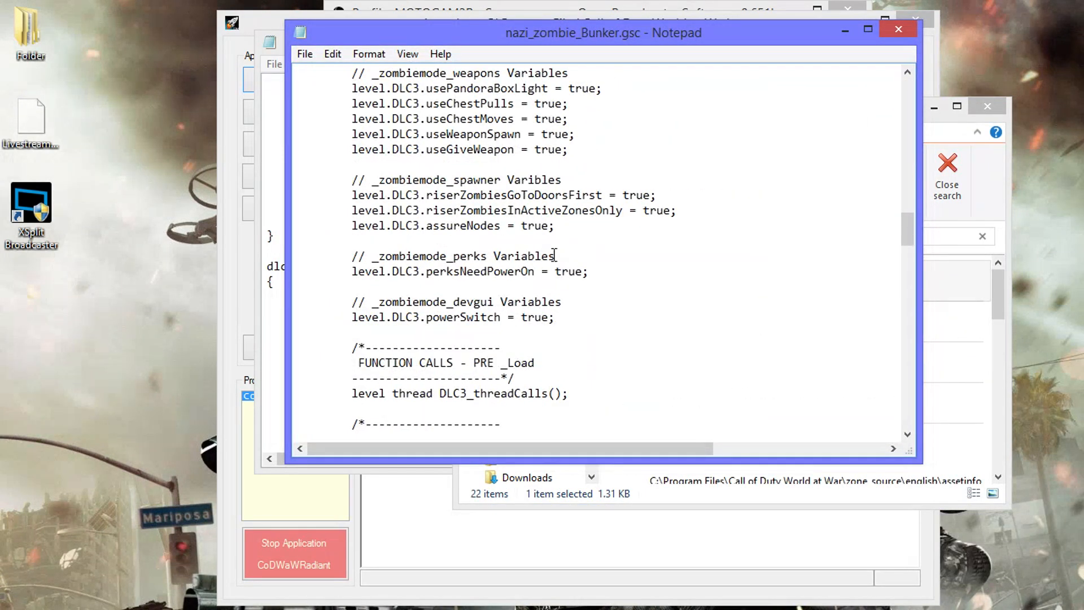
{"action": "scroll", "coordinate": [543, 273], "scroll_direction": "down", "scroll_amount": 9}
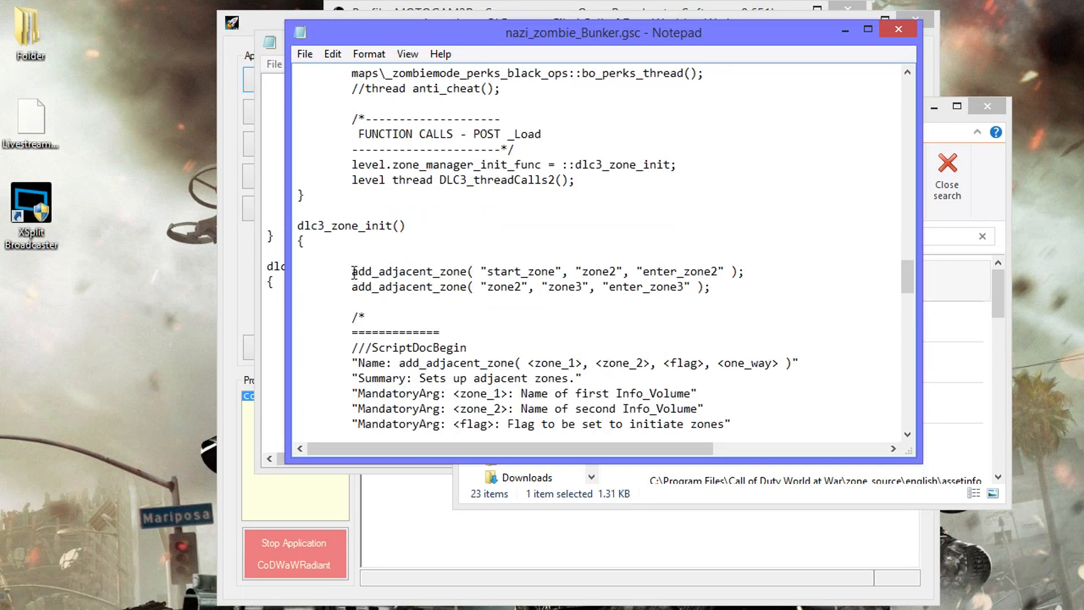
{"action": "left_click_drag", "start_coordinate": [351, 272], "coordinate": [702, 287]}
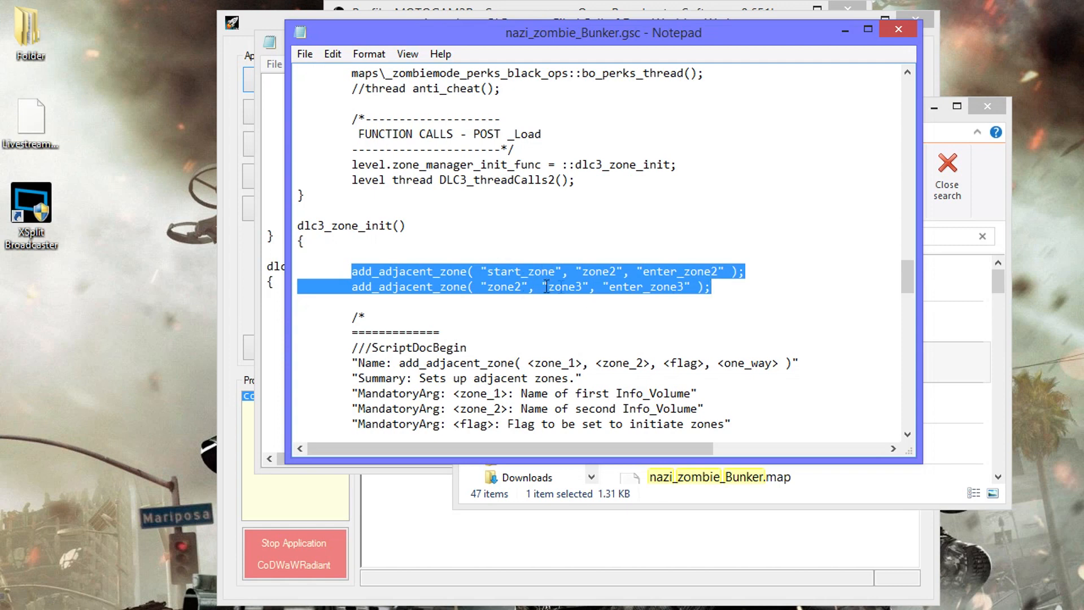
{"action": "left_click", "coordinate": [728, 287]}
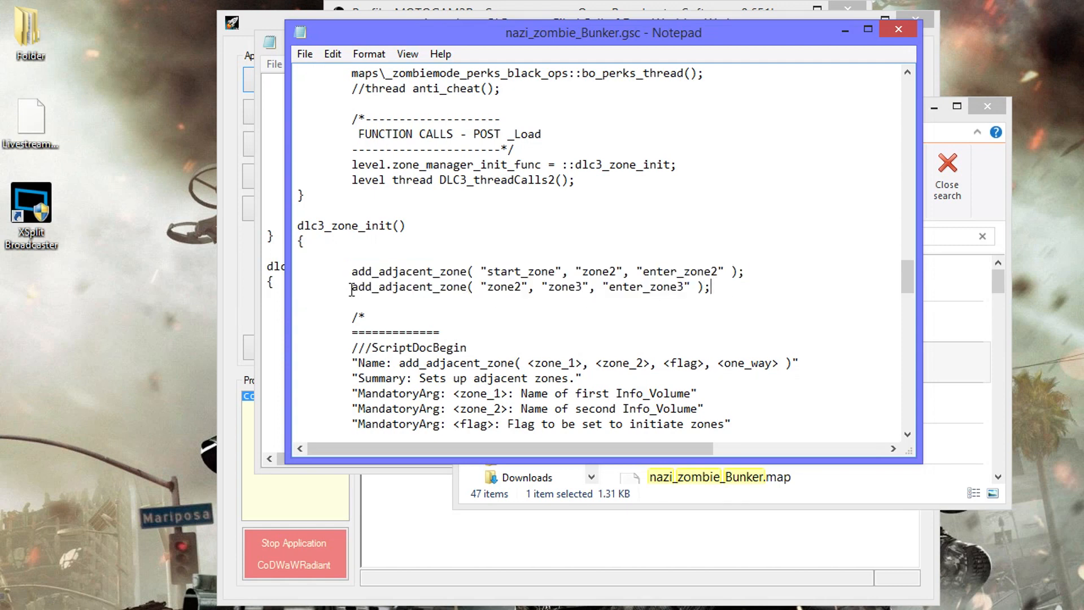
- Duplicate the zone2–zone3 call on a new line in nazi_zombie_Bunker.gsc and change it to "zone3", "zone4", "enter_zone4"
{"action": "left_click_drag", "start_coordinate": [363, 291], "coordinate": [694, 294]}
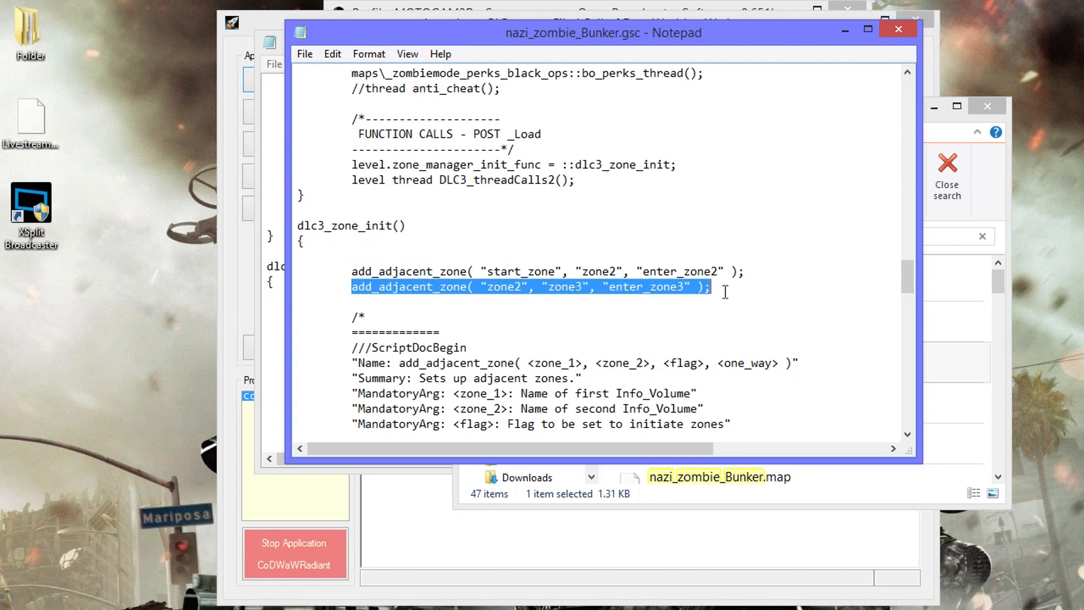
{"action": "mouse_move", "coordinate": [723, 281]}
{"action": "left_mouse_down"}
{"action": "mouse_move", "coordinate": [734, 271]}
{"action": "mouse_move", "coordinate": [719, 288]}
{"action": "left_mouse_up"}
{"action": "key", "text": "ctrl+c"}
{"action": "left_click", "coordinate": [726, 287]}
{"action": "key", "text": "Return"}
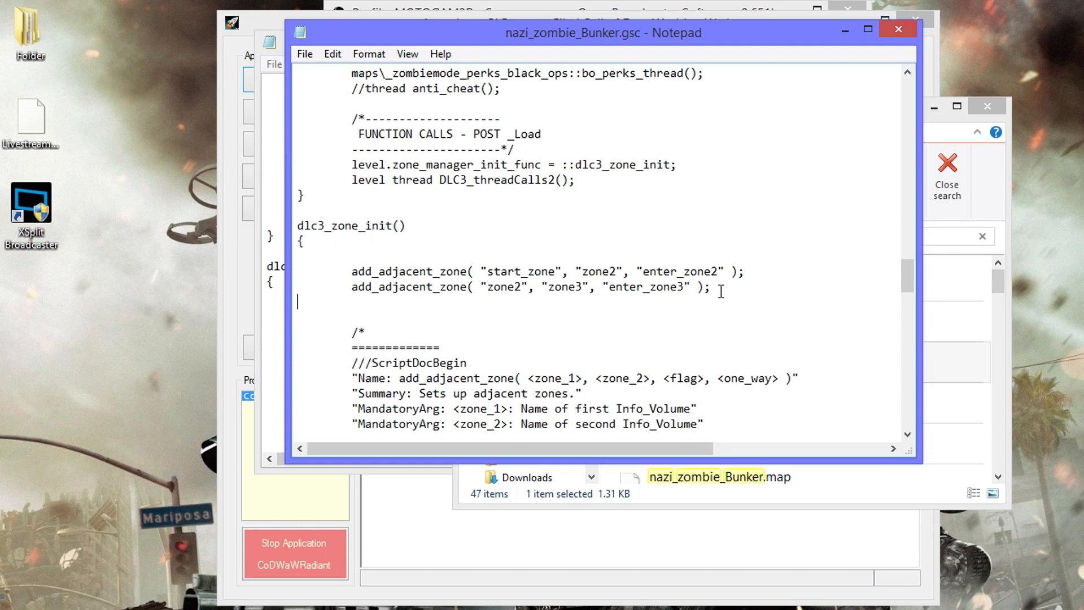
{"action": "key", "text": "ctrl+v"}
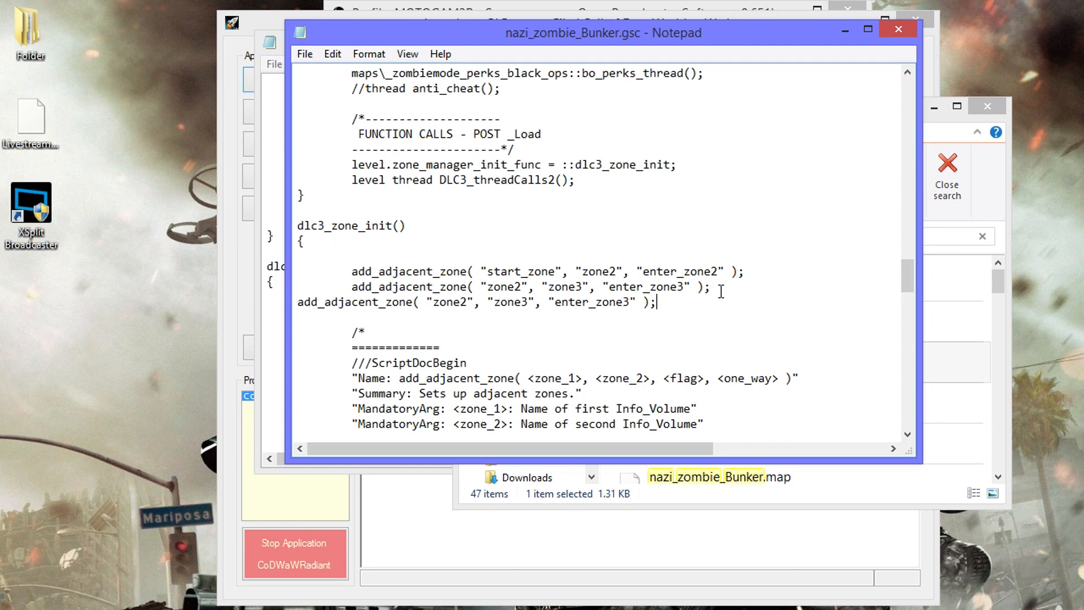
{"action": "left_click", "coordinate": [297, 303]}
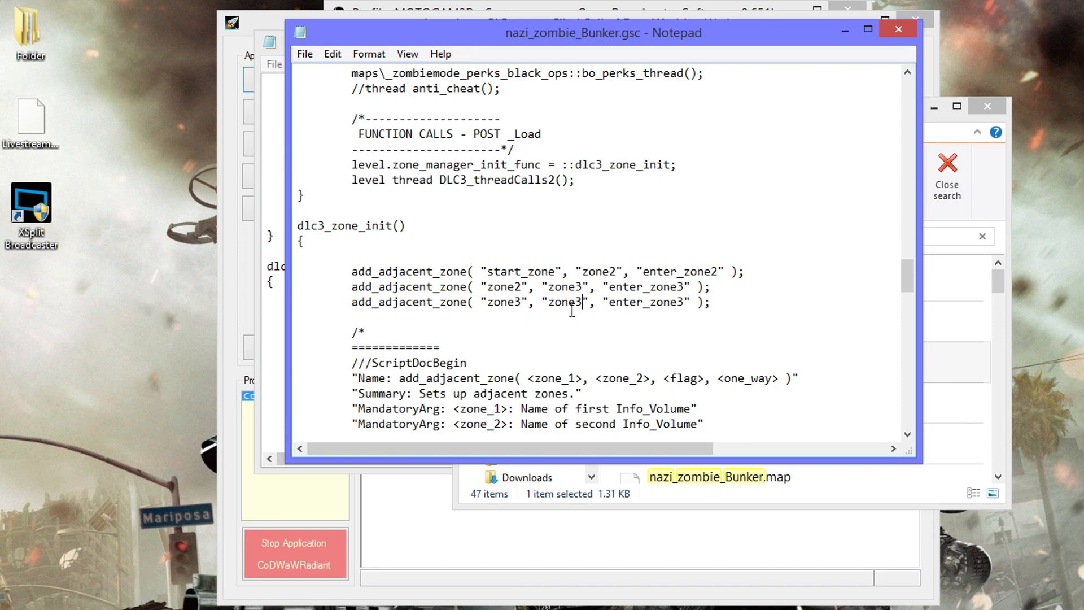
{"action": "type", "text": "4"}
- Delete the added zone4 line, close nazi_zombie_Bunker.gsc without saving, and minimize the search results window
{"action": "left_click_drag", "start_coordinate": [721, 300], "coordinate": [382, 302]}
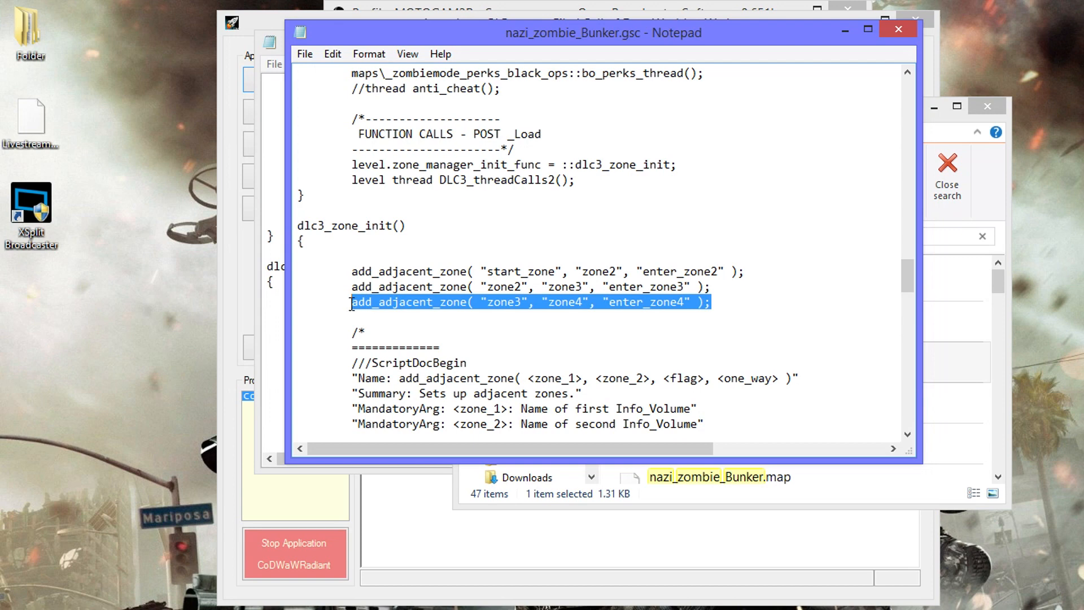
{"action": "key", "text": "Delete"}
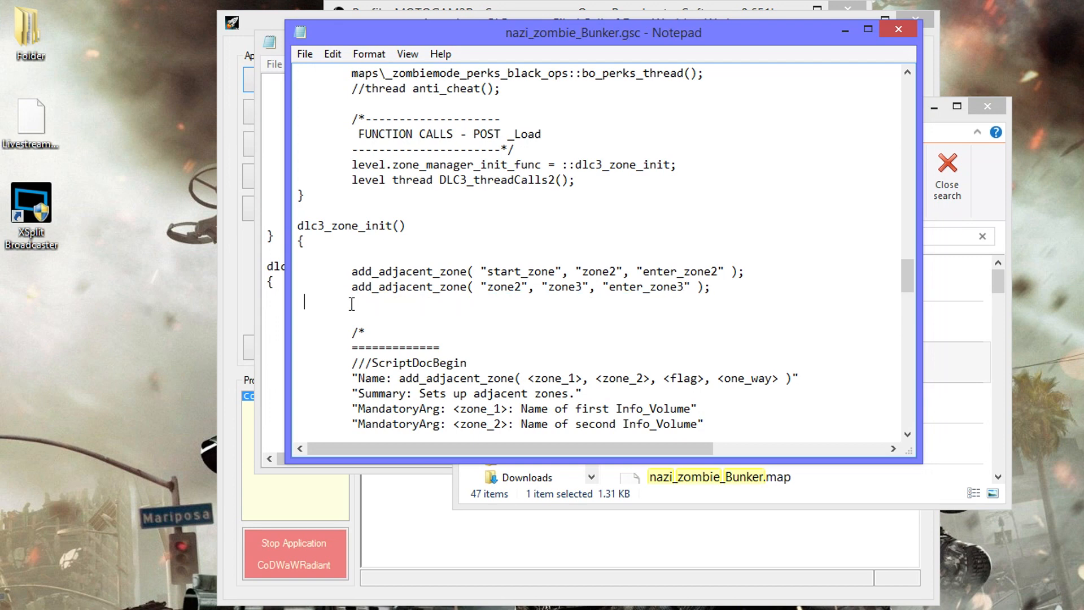
{"action": "key", "text": "BackSpace"}
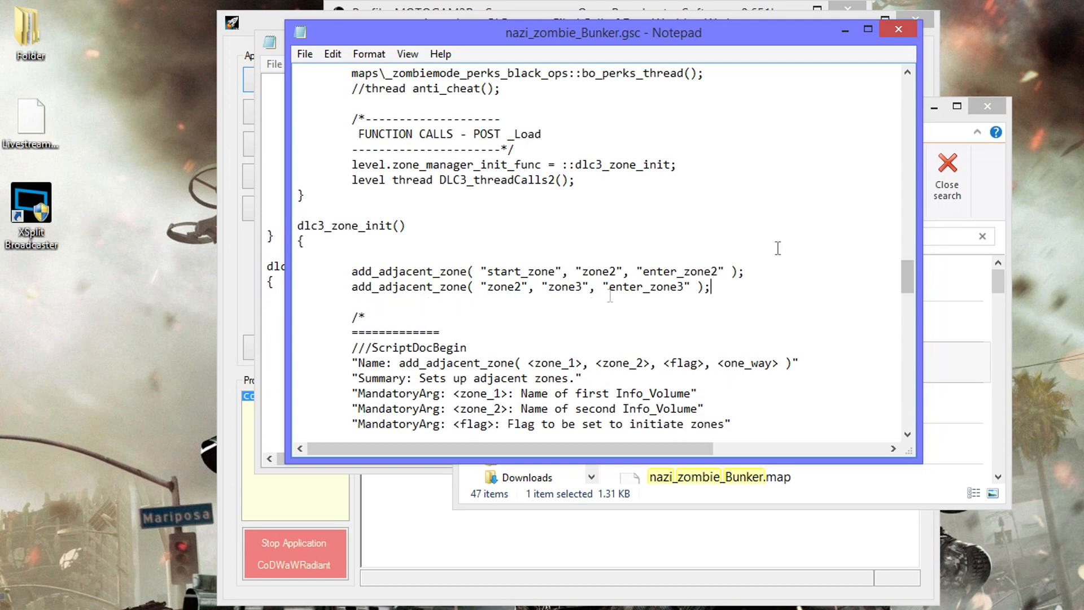
{"action": "left_click", "coordinate": [895, 31]}
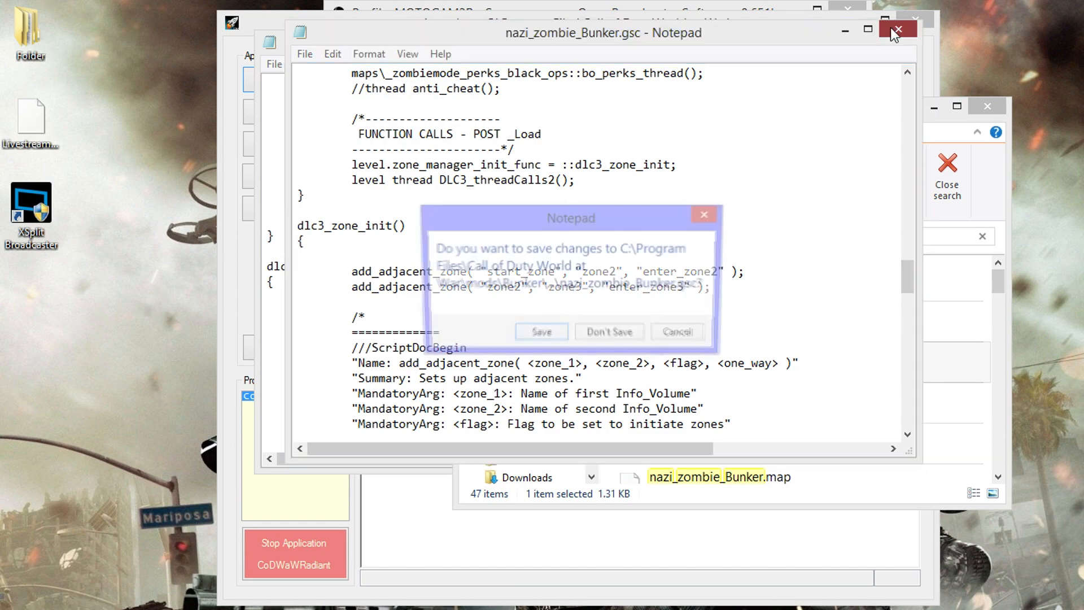
{"action": "left_click", "coordinate": [610, 335]}
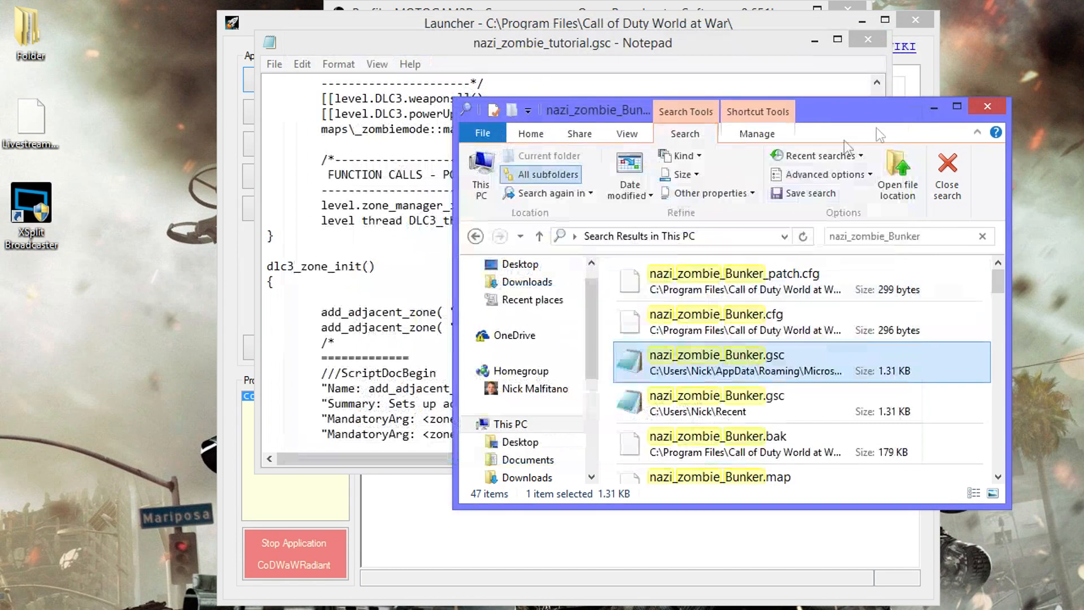
{"action": "left_click", "coordinate": [954, 108]}
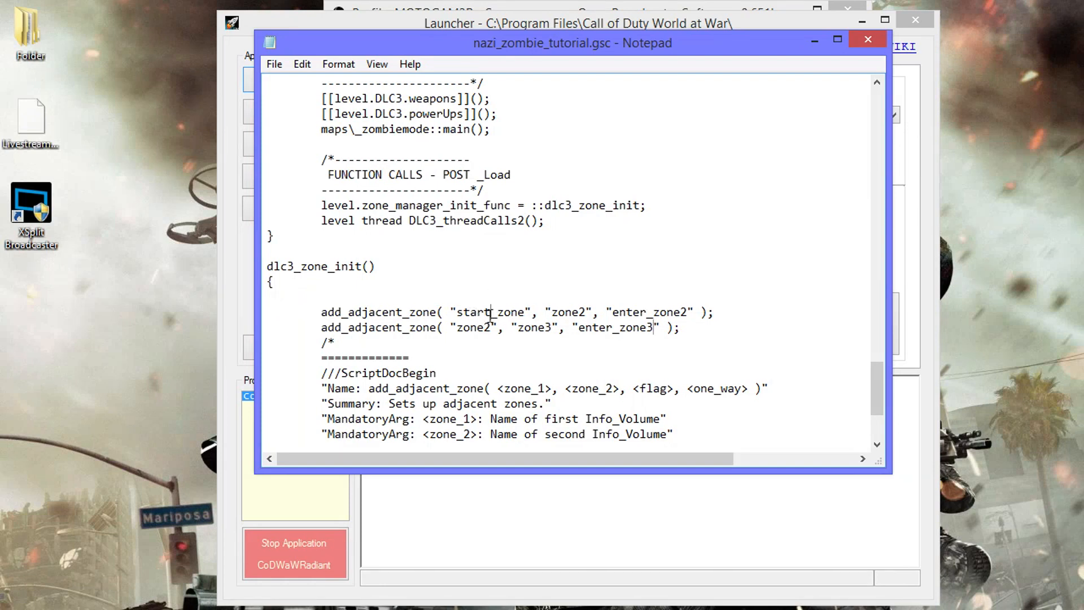
- Review the two add_adjacent_zone calls and their zone names in nazi_zombie_tutorial.gsc
{"action": "mouse_move", "coordinate": [465, 313]}
{"action": "left_mouse_down"}
{"action": "mouse_move", "coordinate": [395, 327]}
{"action": "mouse_move", "coordinate": [457, 314]}
{"action": "left_mouse_up"}
{"action": "left_click", "coordinate": [565, 313]}
{"action": "left_click_drag", "start_coordinate": [306, 305], "coordinate": [464, 338]}
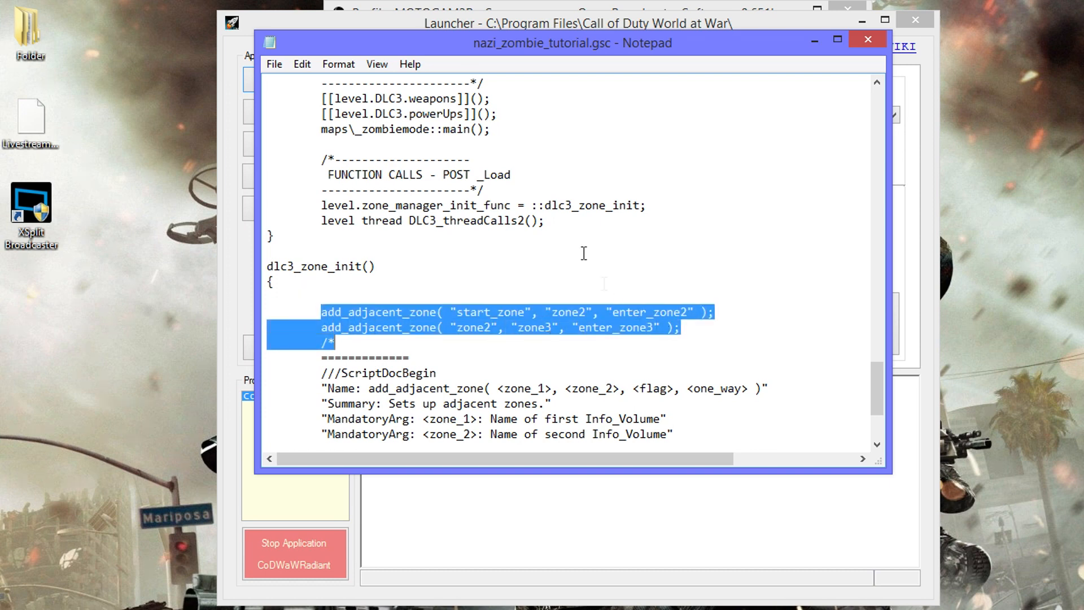
{"action": "left_click", "coordinate": [527, 277]}
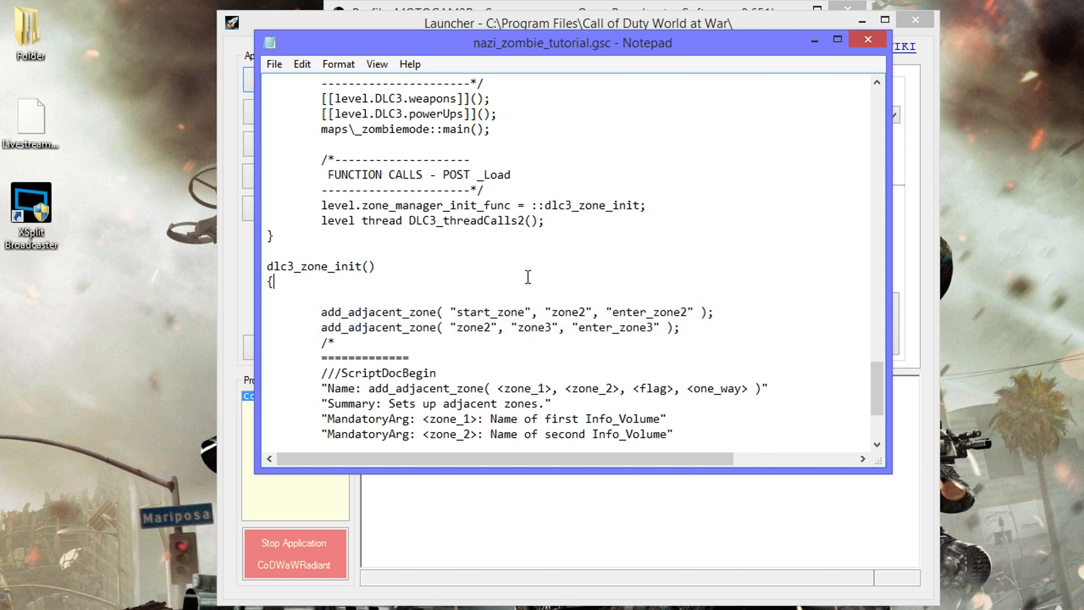
- Save the edited nazi_zombie_tutorial.gsc script
{"action": "left_click", "coordinate": [298, 68]}
{"action": "mouse_move", "coordinate": [283, 71]}
{"action": "left_click", "coordinate": [284, 118]}
{"action": "left_click", "coordinate": [275, 68]}
{"action": "left_click", "coordinate": [284, 119]}
{"action": "left_click", "coordinate": [280, 68]}
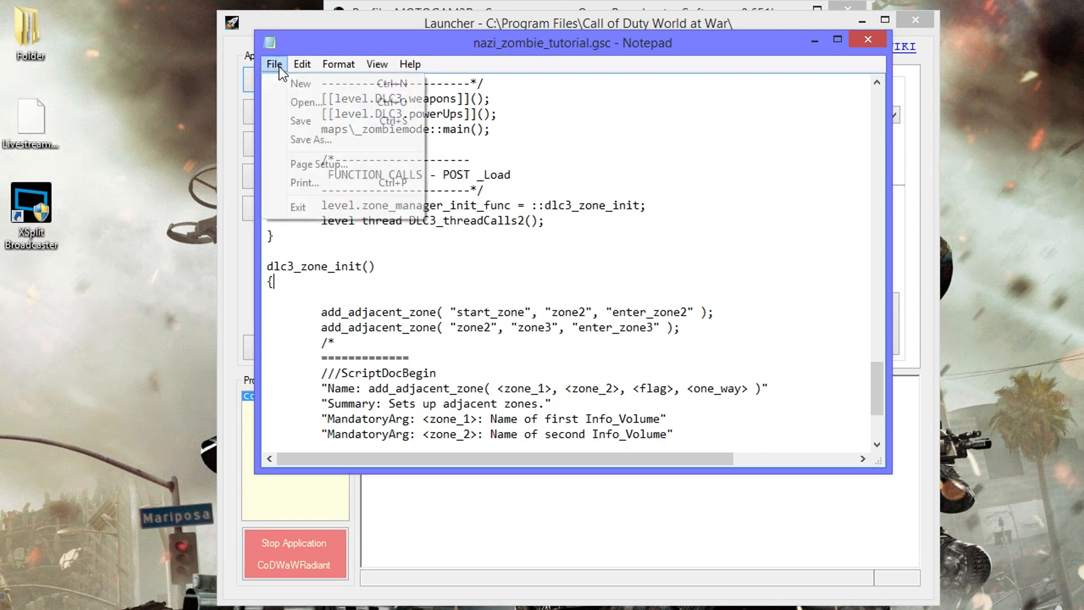
{"action": "left_click", "coordinate": [284, 119]}
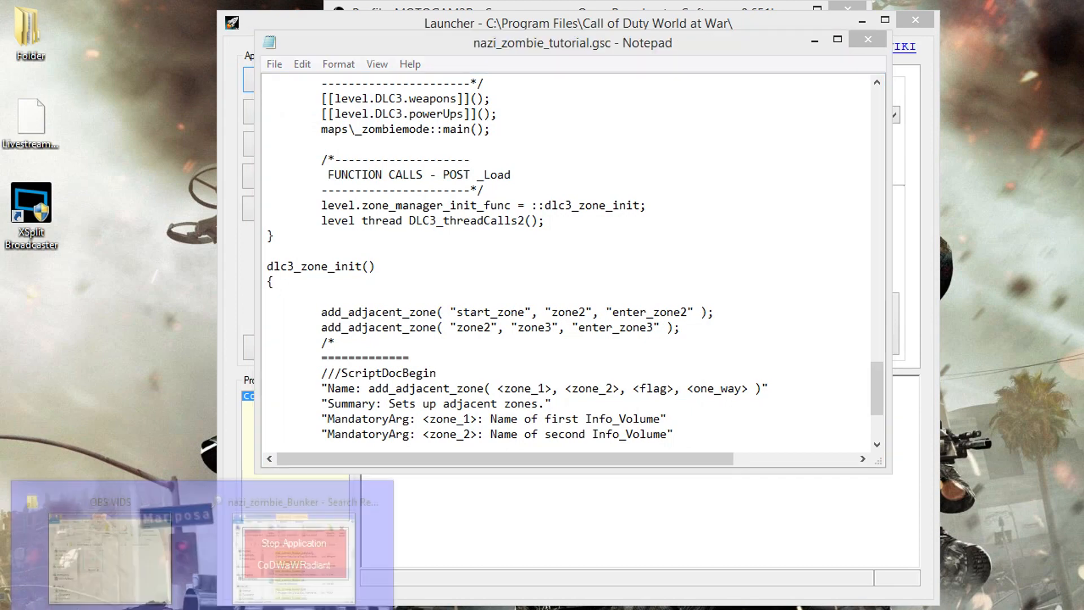
- Minimize the nazi_zombie_tutorial.gsc script and search This PC for nazi_zombie_TUTORIAL
{"action": "left_click", "coordinate": [261, 559]}
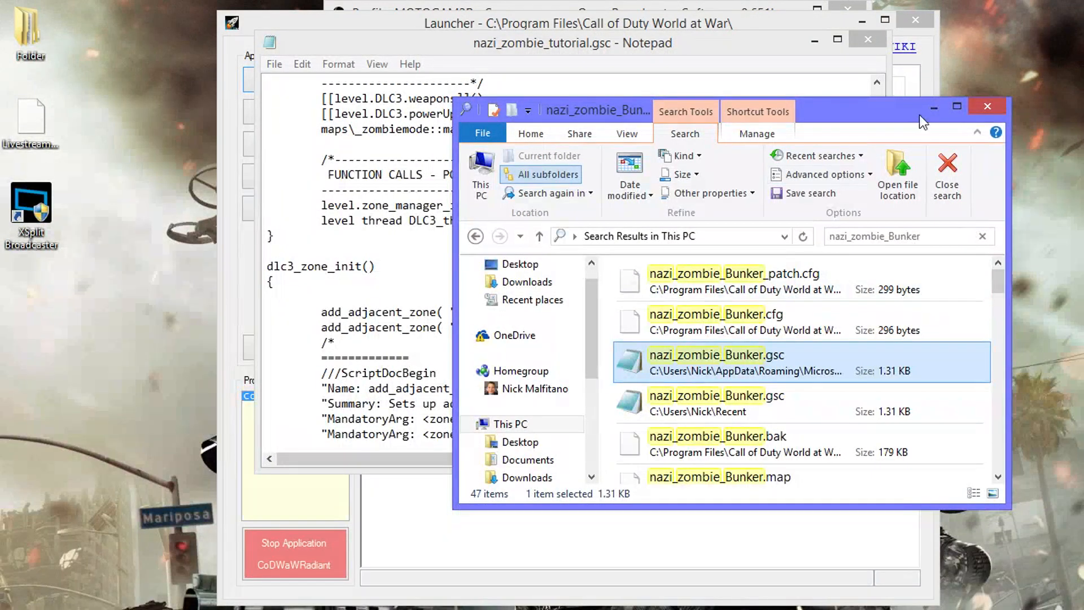
{"action": "left_click", "coordinate": [933, 107]}
{"action": "left_click", "coordinate": [813, 41]}
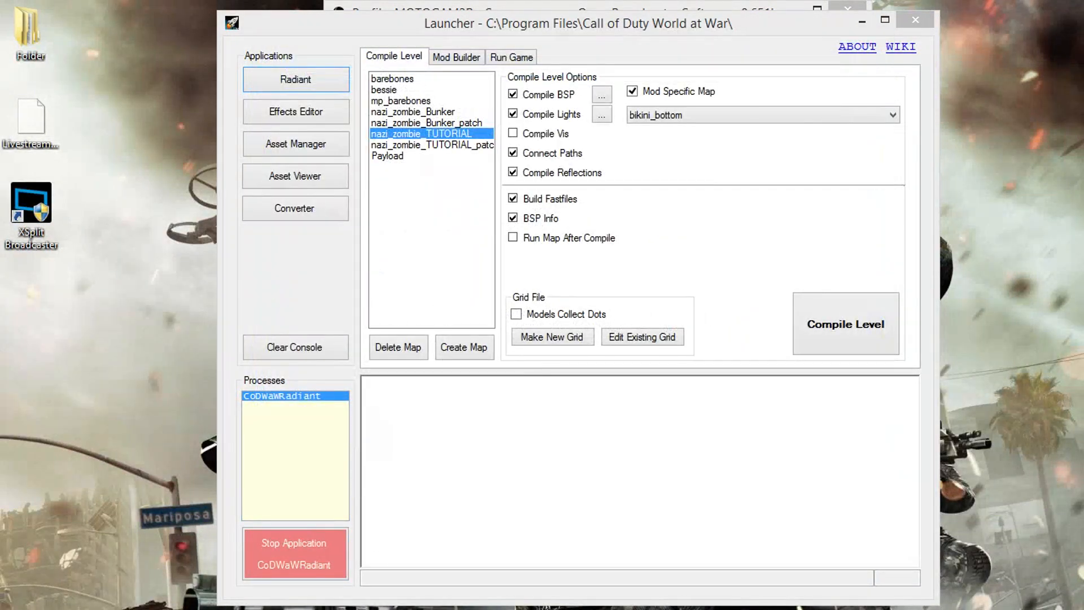
{"action": "left_click", "coordinate": [269, 560]}
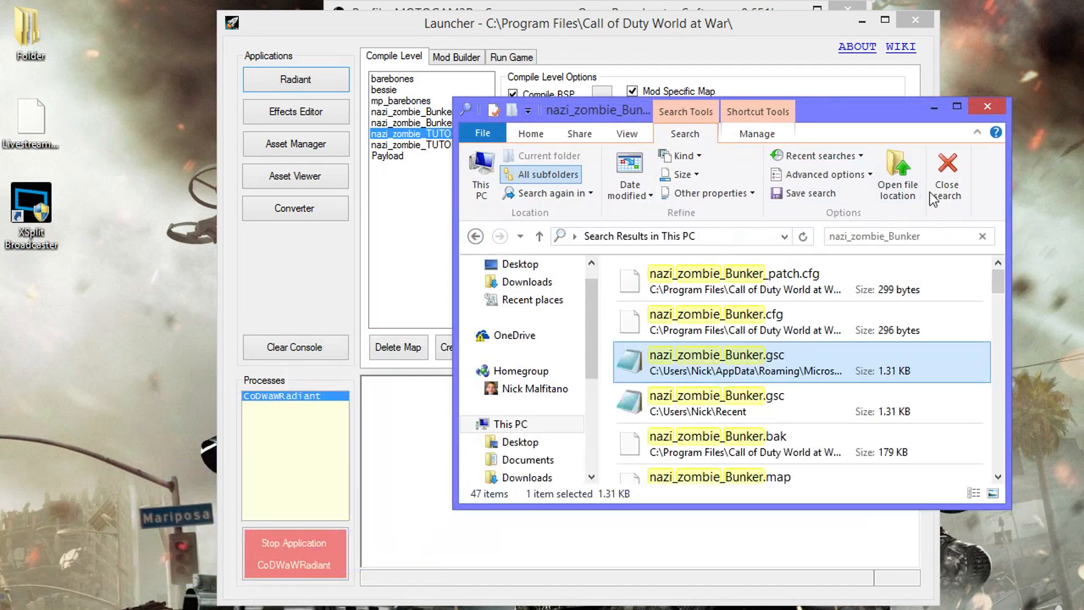
{"action": "left_click", "coordinate": [920, 236]}
{"action": "left_click", "coordinate": [946, 236]}
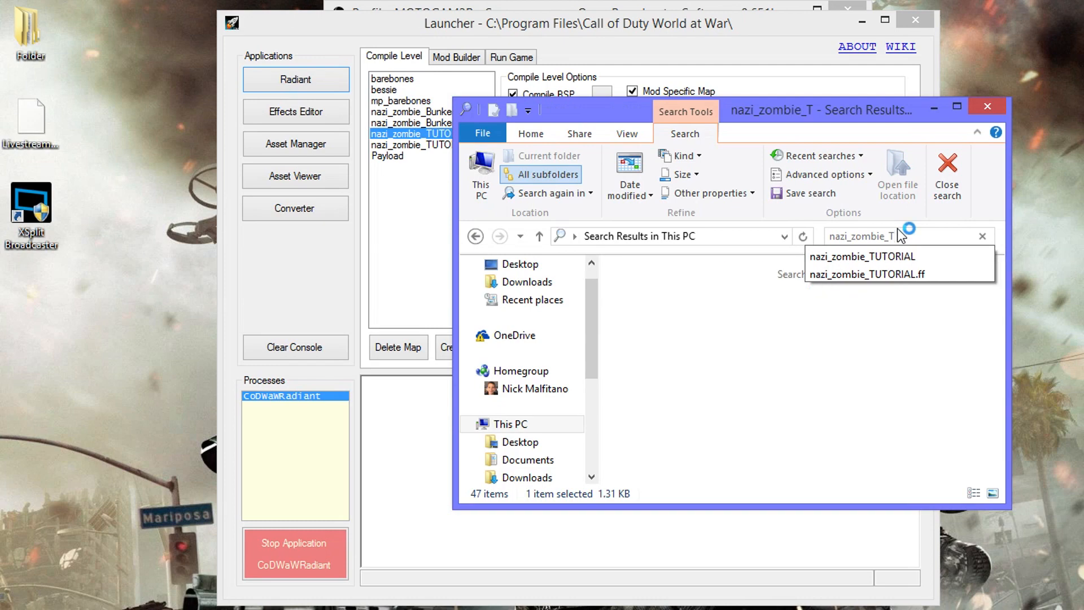
{"action": "left_click", "coordinate": [852, 256]}
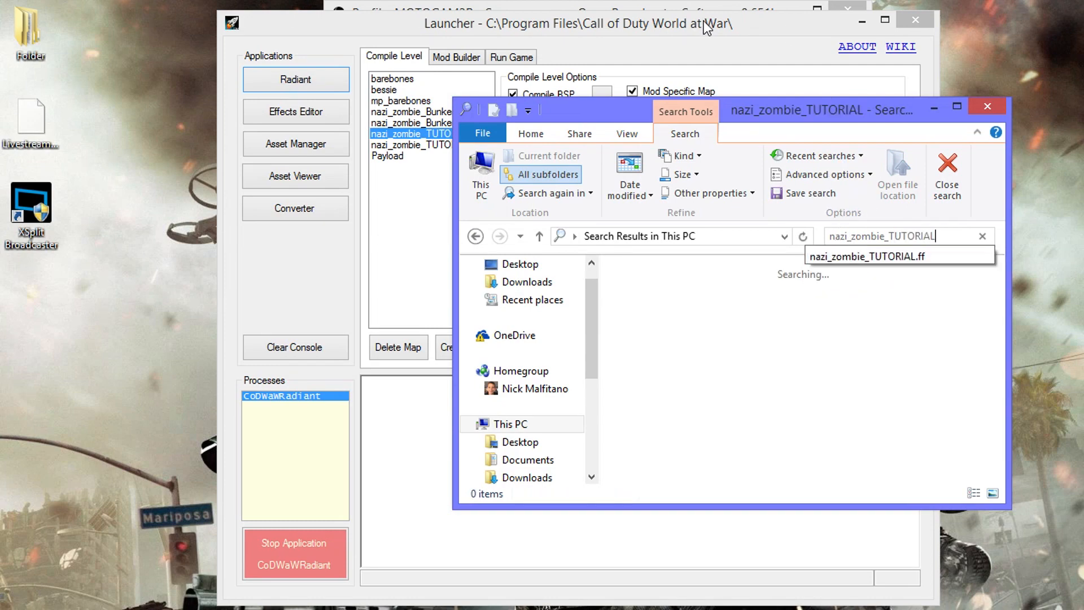
- Switch to nazi_zombie_TUTORIAL.map in Radiant, minimize the Entity window, and add a node pathnode inside the second room
{"action": "left_click", "coordinate": [749, 29]}
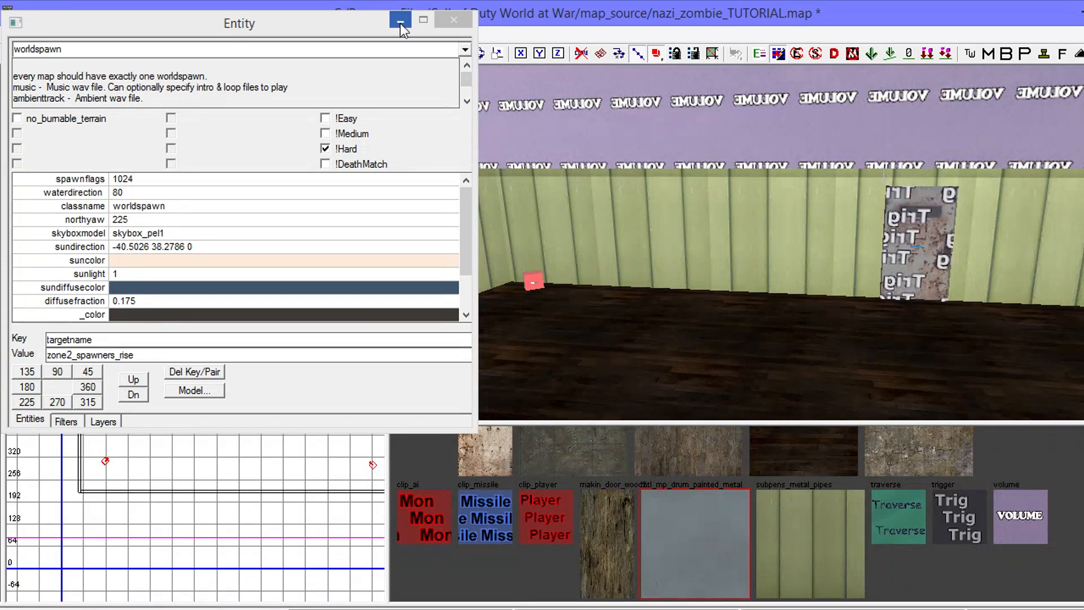
{"action": "left_click", "coordinate": [400, 22]}
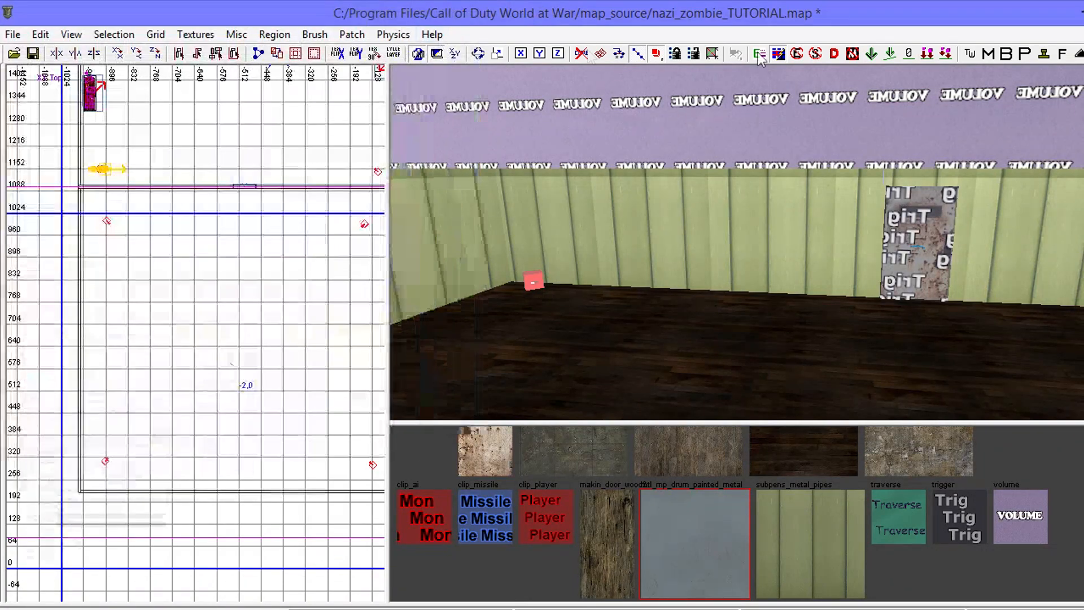
{"action": "right_click", "coordinate": [831, 242]}
{"action": "right_click_drag", "start_coordinate": [831, 241], "coordinate": [773, 261]}
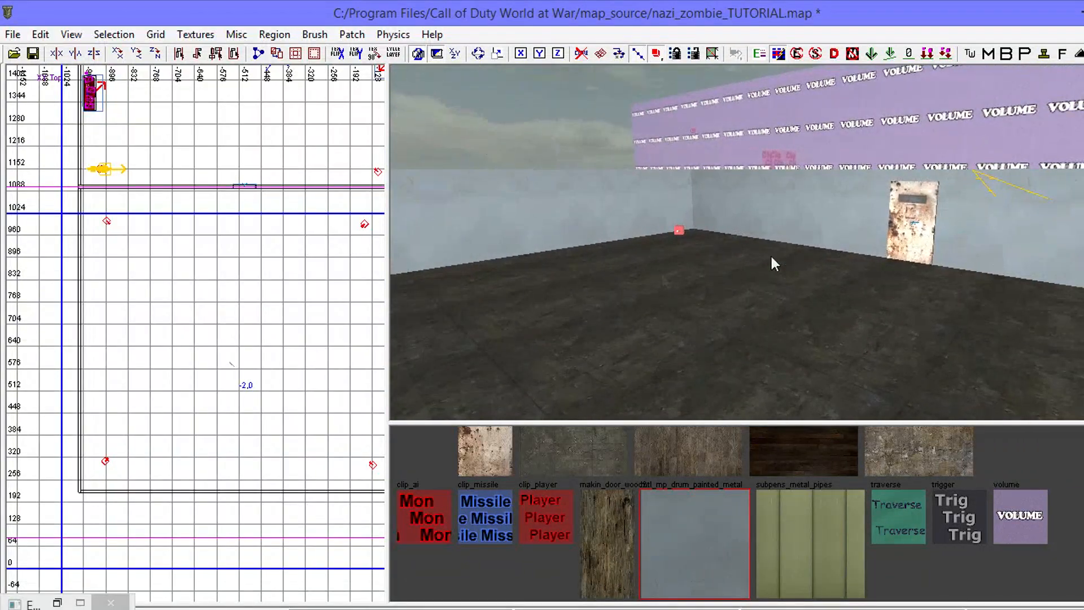
{"action": "scroll", "coordinate": [103, 363], "scroll_direction": "down", "scroll_amount": 2}
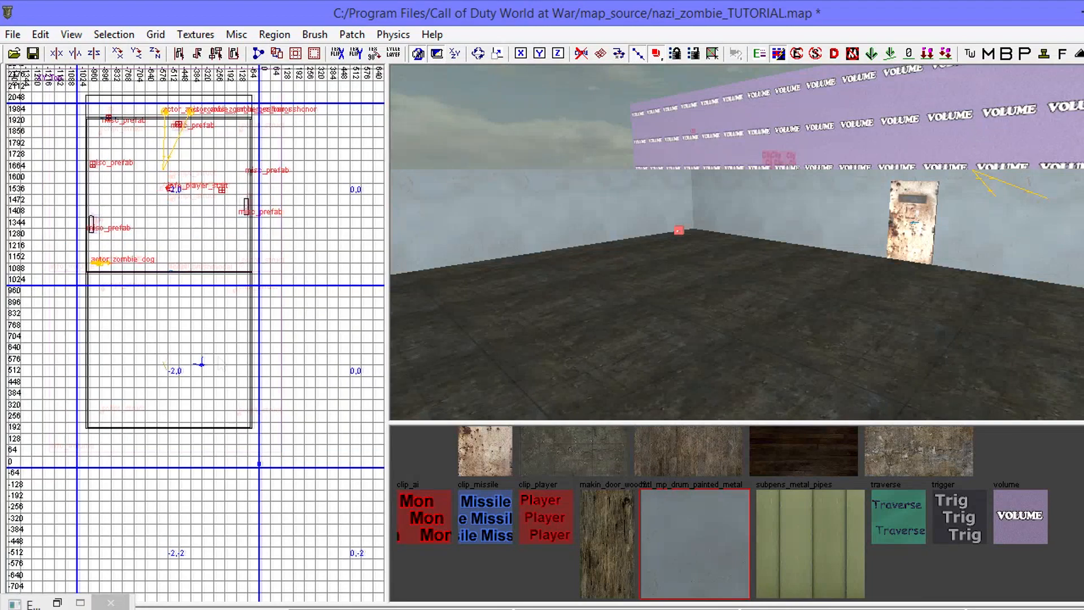
{"action": "right_click_drag", "start_coordinate": [484, 382], "coordinate": [762, 384]}
{"action": "mouse_move", "coordinate": [733, 242]}
{"action": "right_mouse_down"}
{"action": "mouse_move", "coordinate": [592, 214]}
{"action": "mouse_move", "coordinate": [677, 124]}
{"action": "mouse_move", "coordinate": [733, 113]}
{"action": "mouse_move", "coordinate": [649, 141]}
{"action": "mouse_move", "coordinate": [762, 226]}
{"action": "mouse_move", "coordinate": [677, 237]}
{"action": "mouse_move", "coordinate": [649, 214]}
{"action": "mouse_move", "coordinate": [655, 198]}
{"action": "mouse_move", "coordinate": [689, 192]}
{"action": "mouse_move", "coordinate": [712, 215]}
{"action": "mouse_move", "coordinate": [661, 192]}
{"action": "mouse_move", "coordinate": [540, 275]}
{"action": "right_mouse_up"}
{"action": "right_click", "coordinate": [174, 327]}
{"action": "mouse_move", "coordinate": [222, 435]}
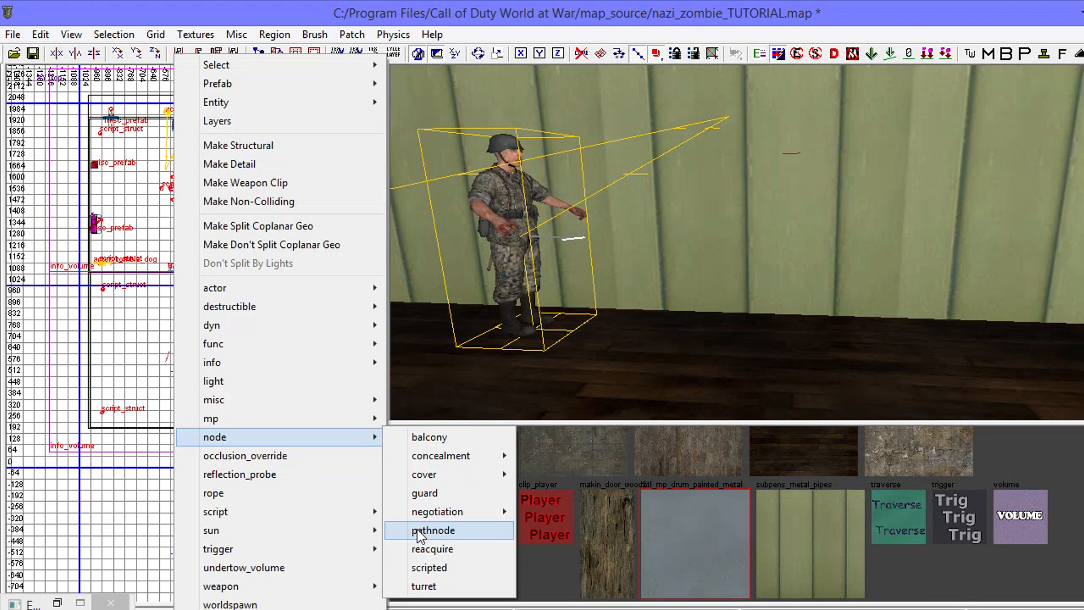
{"action": "left_click", "coordinate": [433, 530]}
{"action": "mouse_move", "coordinate": [953, 238]}
{"action": "right_mouse_down"}
{"action": "mouse_move", "coordinate": [931, 231]}
{"action": "mouse_move", "coordinate": [942, 238]}
{"action": "right_mouse_up"}
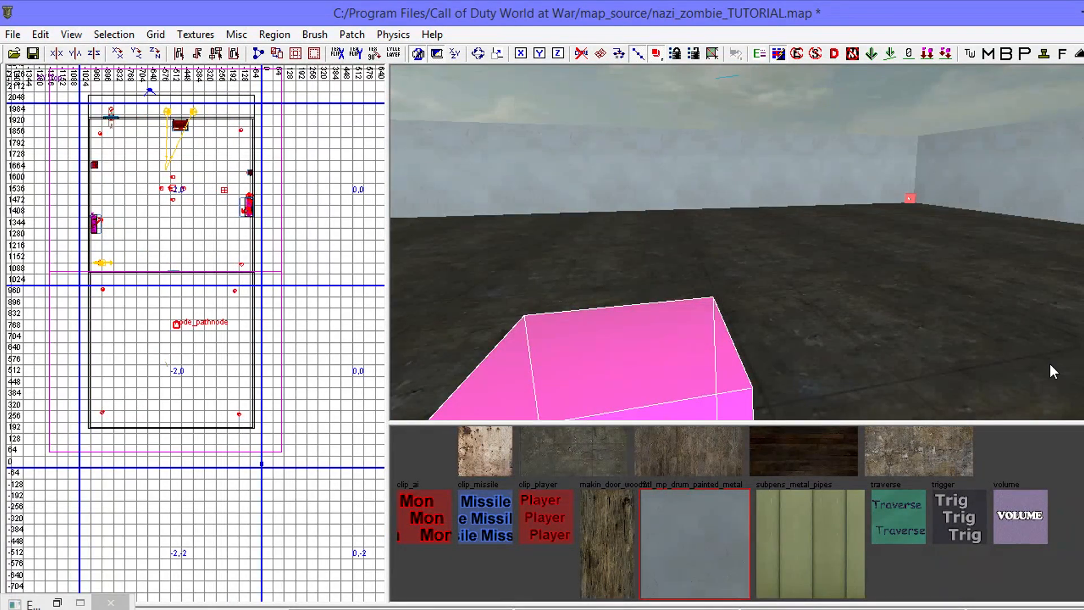
- Duplicate the pathnode twice in the second room and place the copies beside the original
{"action": "right_click_drag", "start_coordinate": [1048, 361], "coordinate": [1041, 370]}
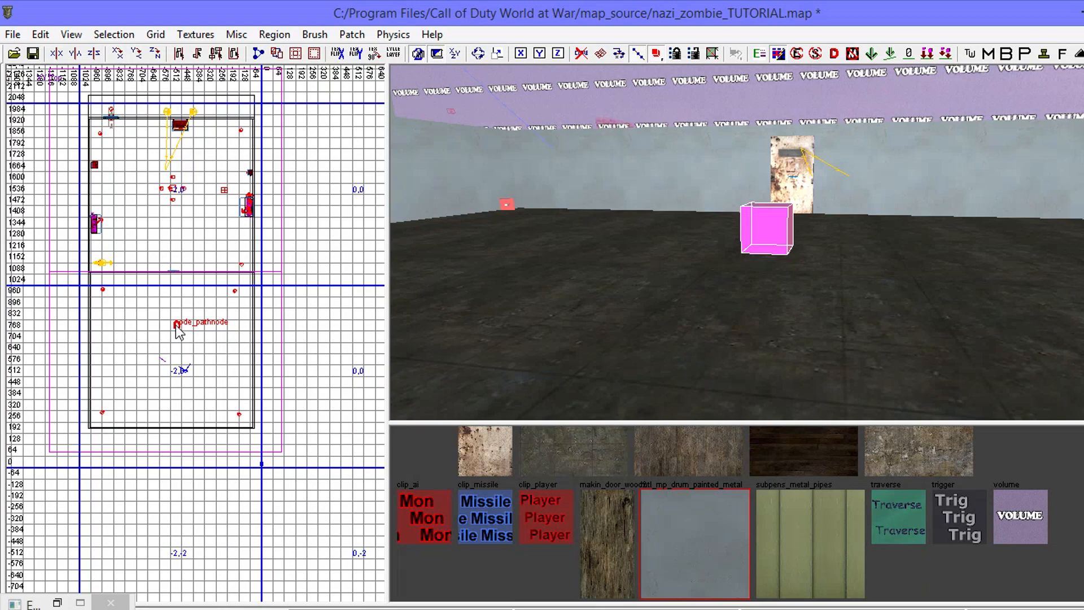
{"action": "key", "text": "space"}
{"action": "key", "text": "space"}
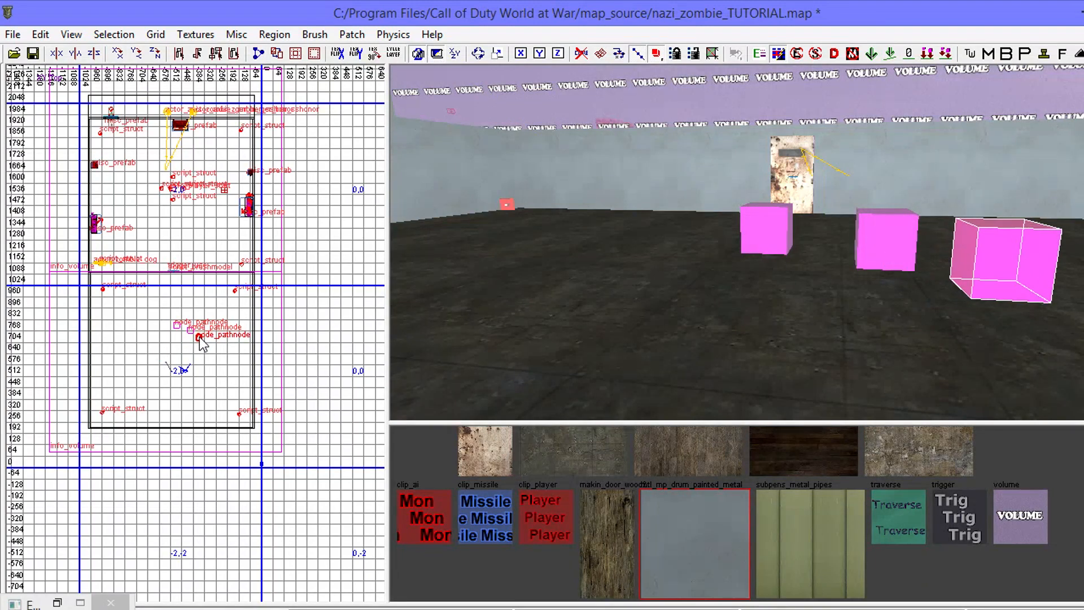
{"action": "left_click", "coordinate": [199, 338]}
{"action": "left_click_drag", "start_coordinate": [201, 338], "coordinate": [210, 328]}
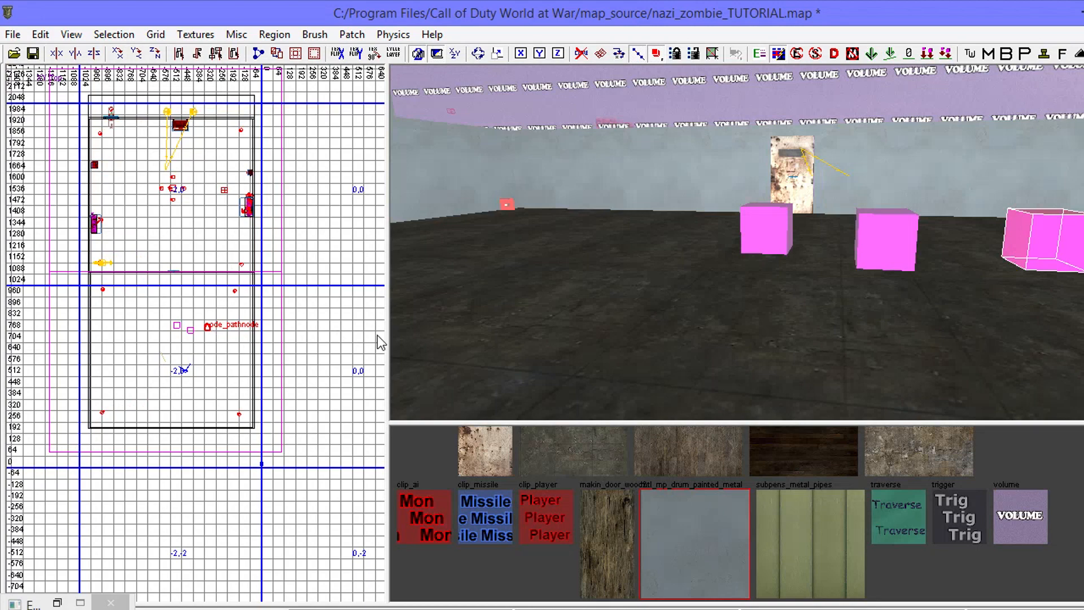
{"action": "key", "text": "Escape"}
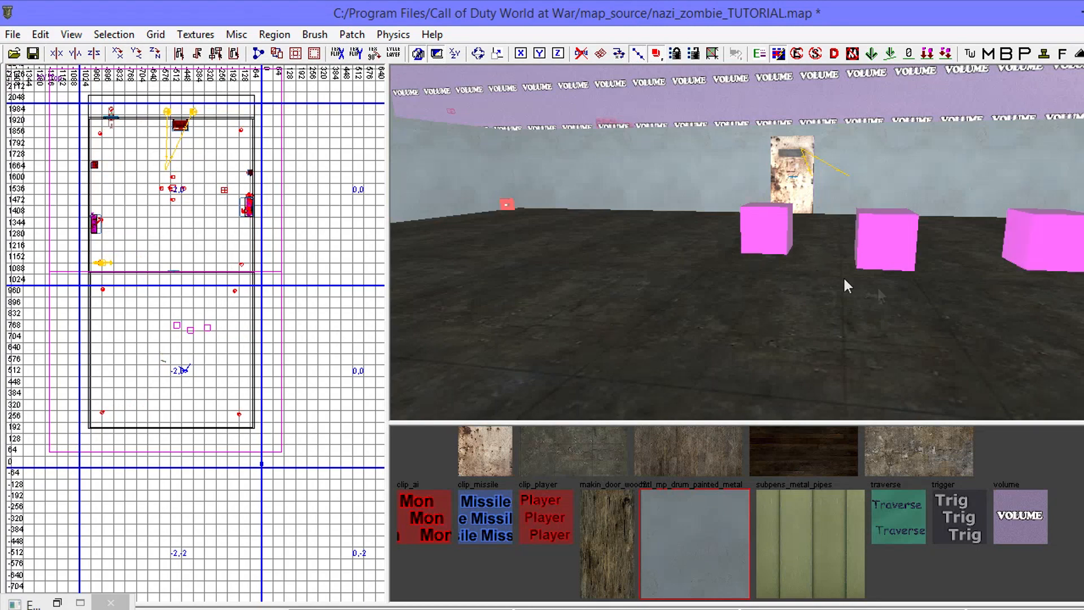
- Move the two copied pathnodes into an evenly spaced row with the first one
{"action": "left_click", "coordinate": [893, 252], "text": "shift"}
{"action": "scroll", "coordinate": [148, 365], "scroll_direction": "up", "scroll_amount": 6}
{"action": "left_click_drag", "start_coordinate": [149, 353], "coordinate": [134, 311]}
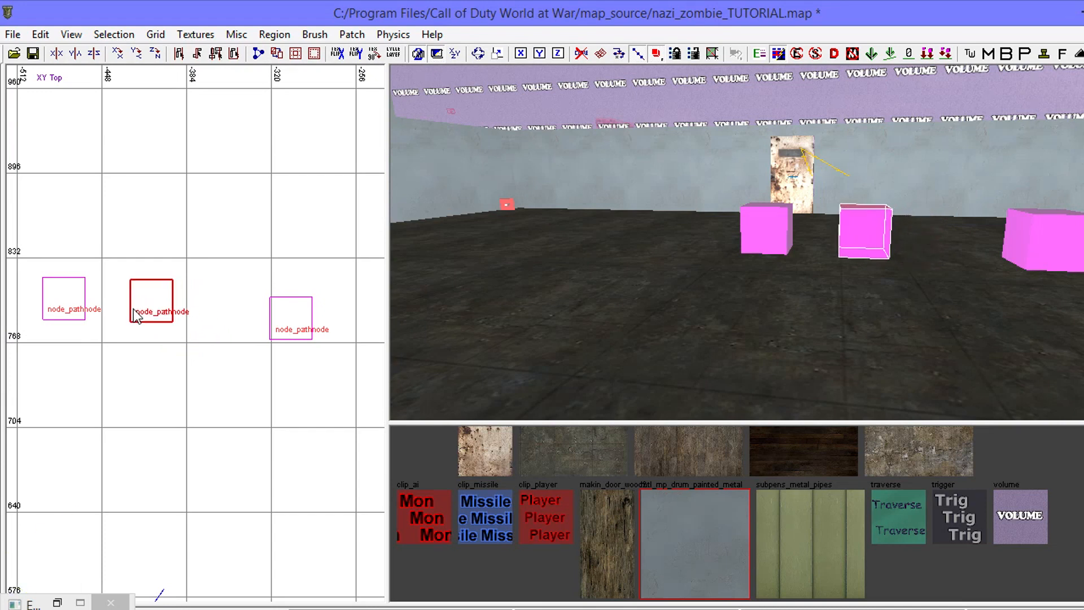
{"action": "key", "text": "Escape"}
{"action": "left_click", "coordinate": [1043, 255], "text": "shift"}
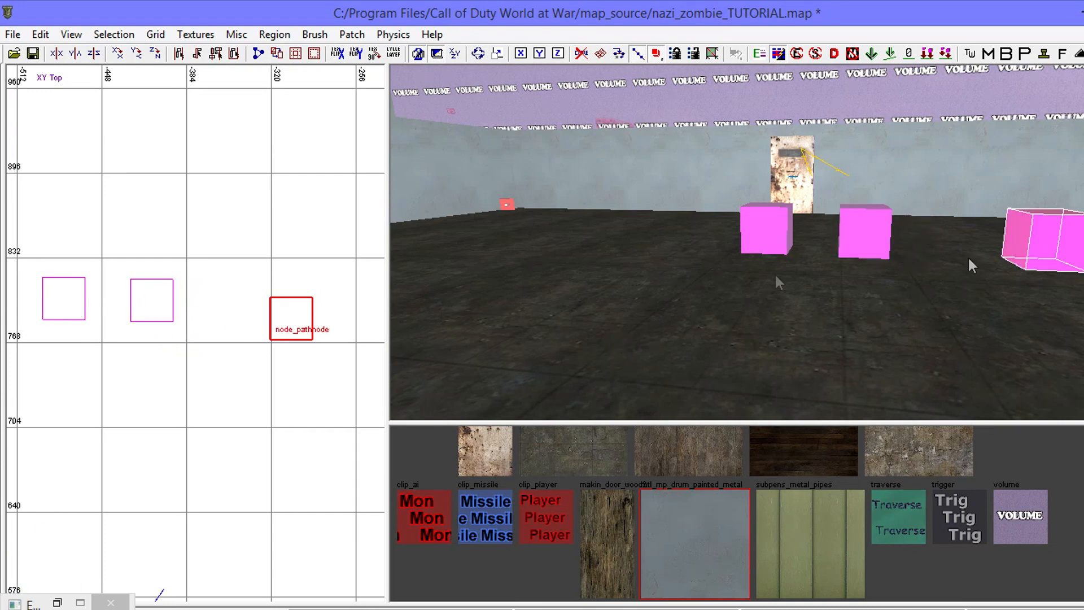
{"action": "left_click_drag", "start_coordinate": [291, 328], "coordinate": [240, 309]}
{"action": "key", "text": "Escape"}
- Select the row of three pathnodes and duplicate it repeatedly to cover the second room's floor
{"action": "left_click", "coordinate": [767, 243], "text": "shift"}
{"action": "left_click", "coordinate": [886, 237], "text": "shift"}
{"action": "left_click", "coordinate": [972, 240], "text": "shift"}
{"action": "scroll", "coordinate": [157, 293], "scroll_direction": "down", "scroll_amount": 5}
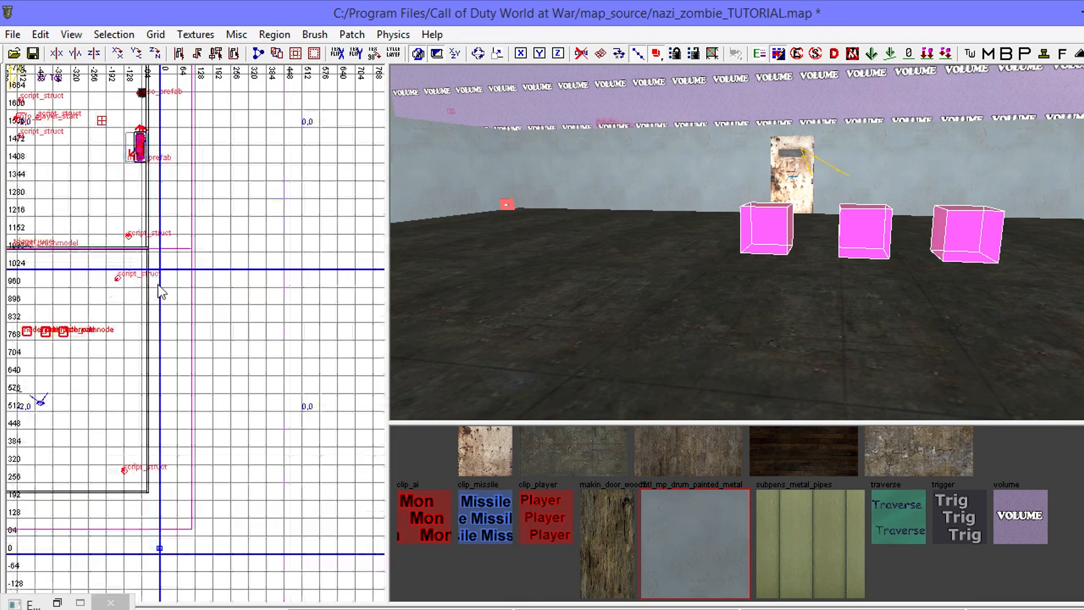
{"action": "scroll", "coordinate": [157, 319], "scroll_direction": "up", "scroll_amount": 2}
{"action": "scroll", "coordinate": [243, 311], "scroll_direction": "up", "scroll_amount": 4}
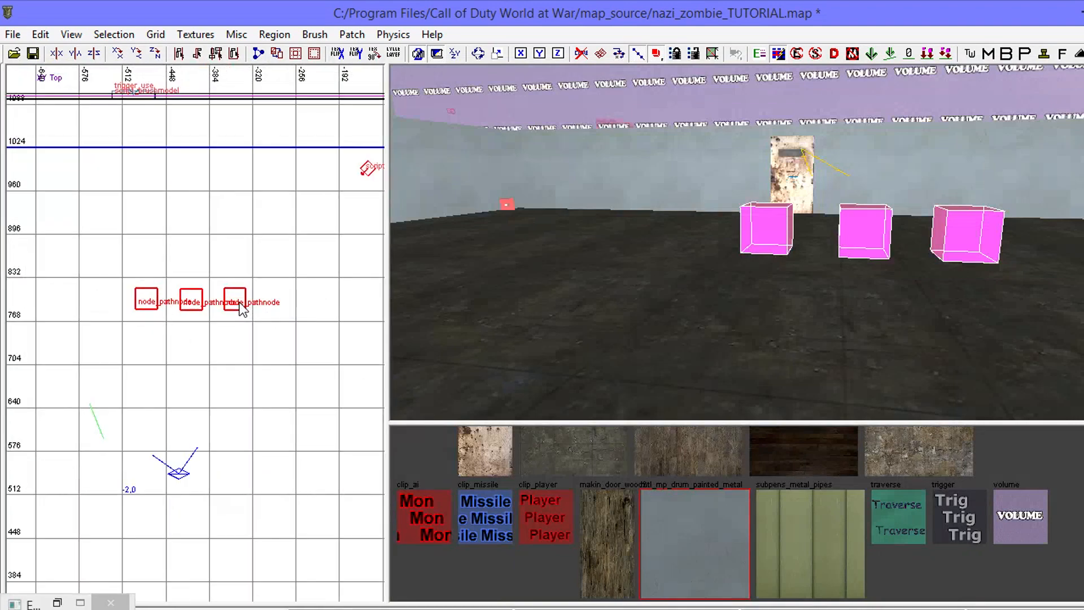
{"action": "key", "text": "space"}
{"action": "mouse_move", "coordinate": [240, 309]}
{"action": "left_mouse_down"}
{"action": "mouse_move", "coordinate": [297, 330]}
{"action": "mouse_move", "coordinate": [299, 248]}
{"action": "mouse_move", "coordinate": [240, 225]}
{"action": "mouse_move", "coordinate": [141, 225]}
{"action": "mouse_move", "coordinate": [159, 225]}
{"action": "mouse_move", "coordinate": [163, 249]}
{"action": "mouse_move", "coordinate": [221, 249]}
{"action": "mouse_move", "coordinate": [212, 270]}
{"action": "mouse_move", "coordinate": [103, 250]}
{"action": "mouse_move", "coordinate": [117, 247]}
{"action": "mouse_move", "coordinate": [118, 342]}
{"action": "mouse_move", "coordinate": [214, 342]}
{"action": "mouse_move", "coordinate": [289, 367]}
{"action": "mouse_move", "coordinate": [305, 359]}
{"action": "mouse_move", "coordinate": [285, 537]}
{"action": "mouse_move", "coordinate": [207, 541]}
{"action": "mouse_move", "coordinate": [196, 527]}
{"action": "mouse_move", "coordinate": [205, 465]}
{"action": "mouse_move", "coordinate": [199, 490]}
{"action": "mouse_move", "coordinate": [226, 528]}
{"action": "mouse_move", "coordinate": [201, 491]}
{"action": "mouse_move", "coordinate": [200, 366]}
{"action": "left_mouse_up"}
{"action": "key", "text": "space"}
{"action": "key", "text": "space"}
{"action": "key", "text": "space"}
{"action": "key", "text": "space"}
{"action": "key", "text": "space"}
{"action": "key", "text": "space"}
{"action": "key", "text": "space"}
{"action": "key", "text": "space"}
{"action": "key", "text": "space"}
{"action": "key", "text": "space"}
{"action": "key", "text": "space"}
{"action": "key", "text": "space"}
{"action": "key", "text": "space"}
{"action": "key", "text": "space"}
{"action": "key", "text": "space"}
{"action": "key", "text": "space"}
{"action": "key", "text": "space"}
{"action": "key", "text": "space"}
{"action": "key", "text": "space"}
{"action": "key", "text": "space"}
{"action": "key", "text": "space"}
{"action": "key", "text": "space"}
{"action": "right_click_drag", "start_coordinate": [221, 351], "coordinate": [286, 373]}
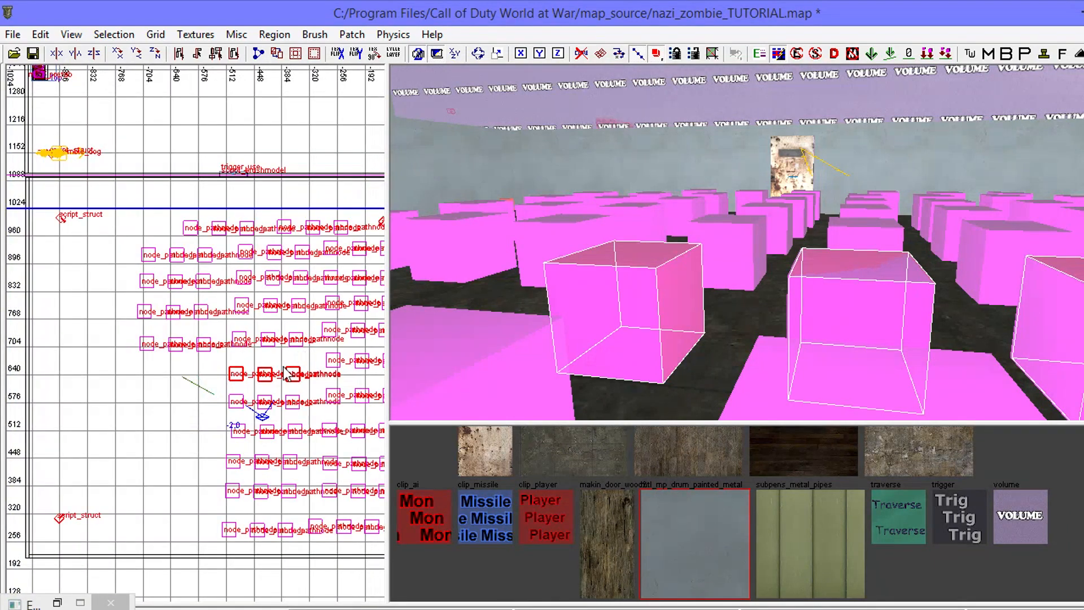
{"action": "mouse_move", "coordinate": [265, 381]}
{"action": "left_mouse_down"}
{"action": "mouse_move", "coordinate": [179, 375]}
{"action": "mouse_move", "coordinate": [169, 541]}
{"action": "mouse_move", "coordinate": [77, 520]}
{"action": "mouse_move", "coordinate": [86, 500]}
{"action": "left_mouse_up"}
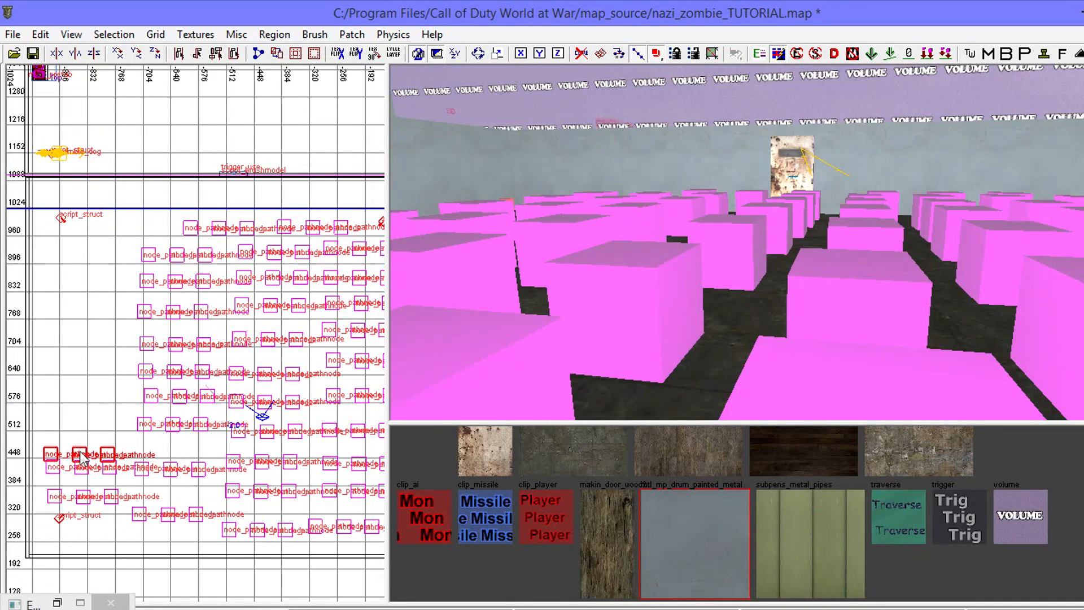
{"action": "left_click_drag", "start_coordinate": [82, 328], "coordinate": [81, 387]}
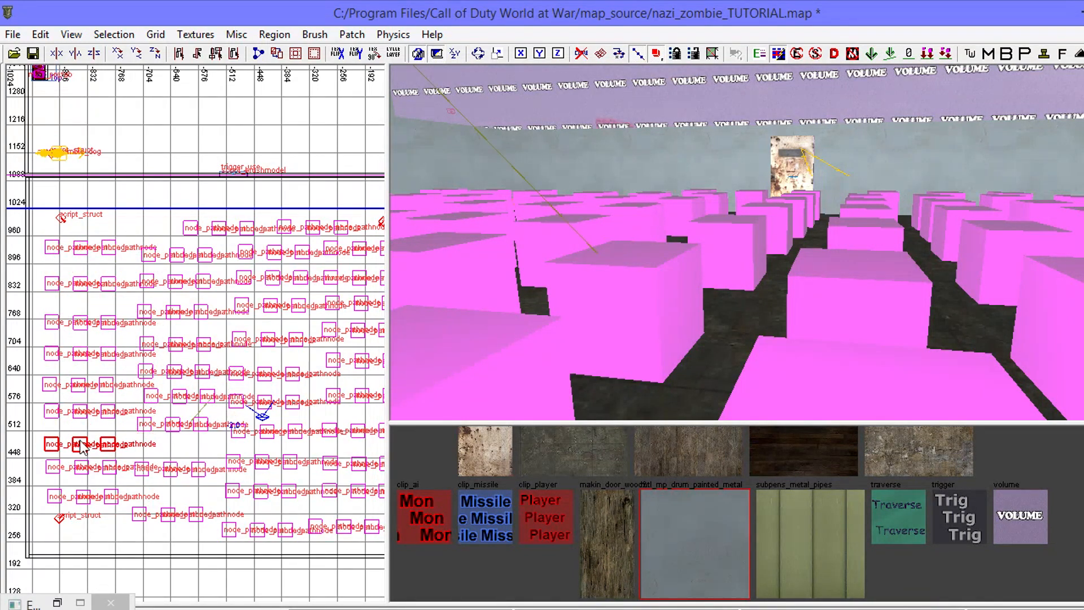
- Place another copy of the three-pathnode row in the first room, just beyond the door wall
{"action": "left_click_drag", "start_coordinate": [148, 396], "coordinate": [194, 146]}
{"action": "right_click_drag", "start_coordinate": [217, 454], "coordinate": [158, 349]}
{"action": "right_click_drag", "start_coordinate": [222, 327], "coordinate": [290, 483]}
{"action": "left_click_drag", "start_coordinate": [198, 200], "coordinate": [201, 189]}
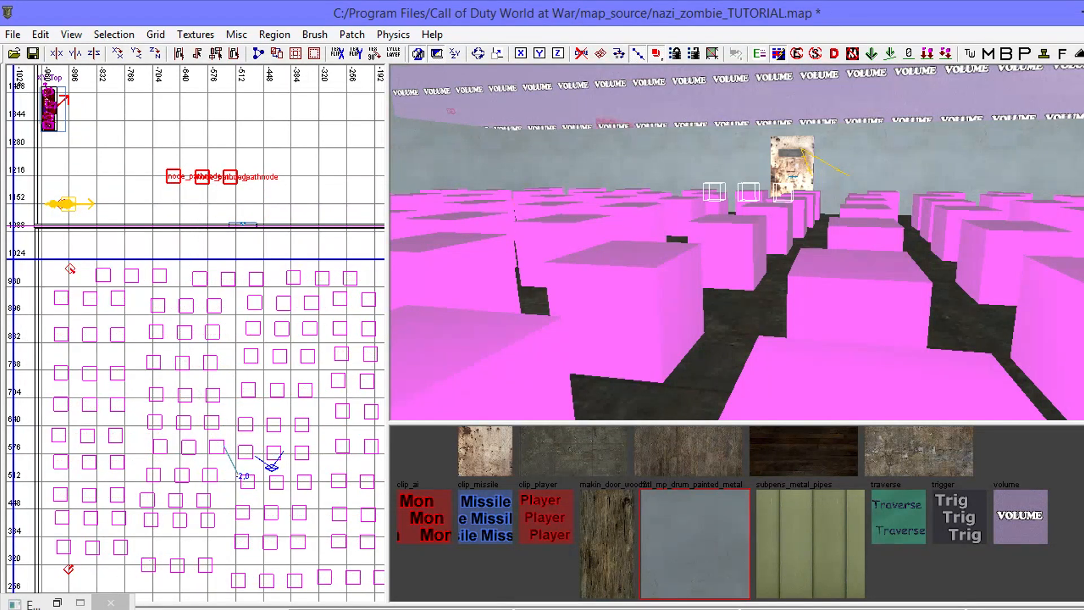
- Switch to the File Explorer search results for nazi_zombie_TUTORIAL, look through the listed files, and minimize the window
{"action": "mouse_move", "coordinate": [28, 603]}
{"action": "left_click", "coordinate": [299, 536]}
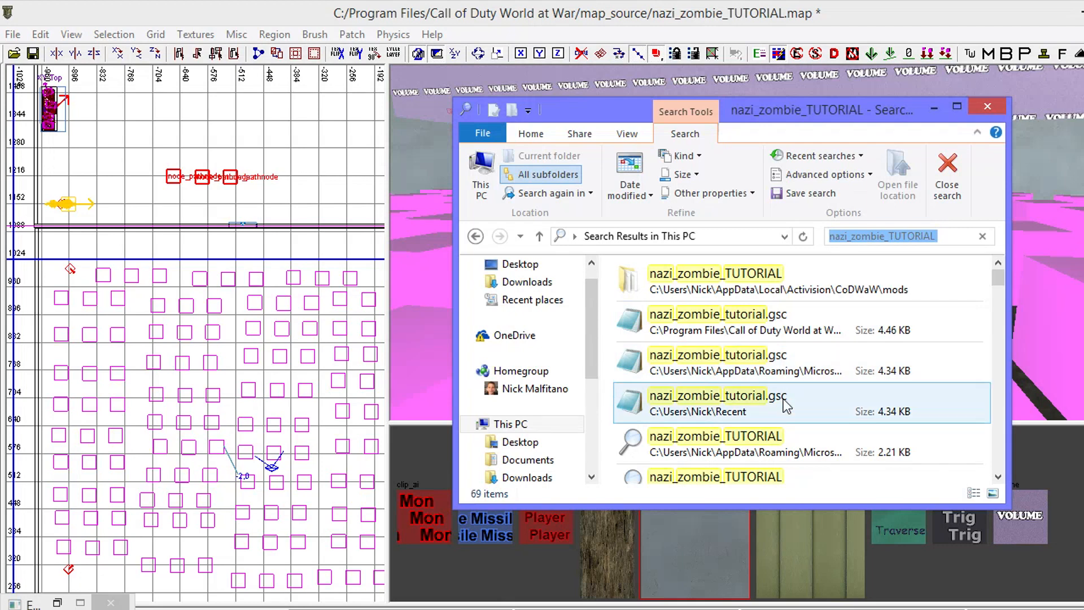
{"action": "left_click_drag", "start_coordinate": [997, 279], "coordinate": [996, 415]}
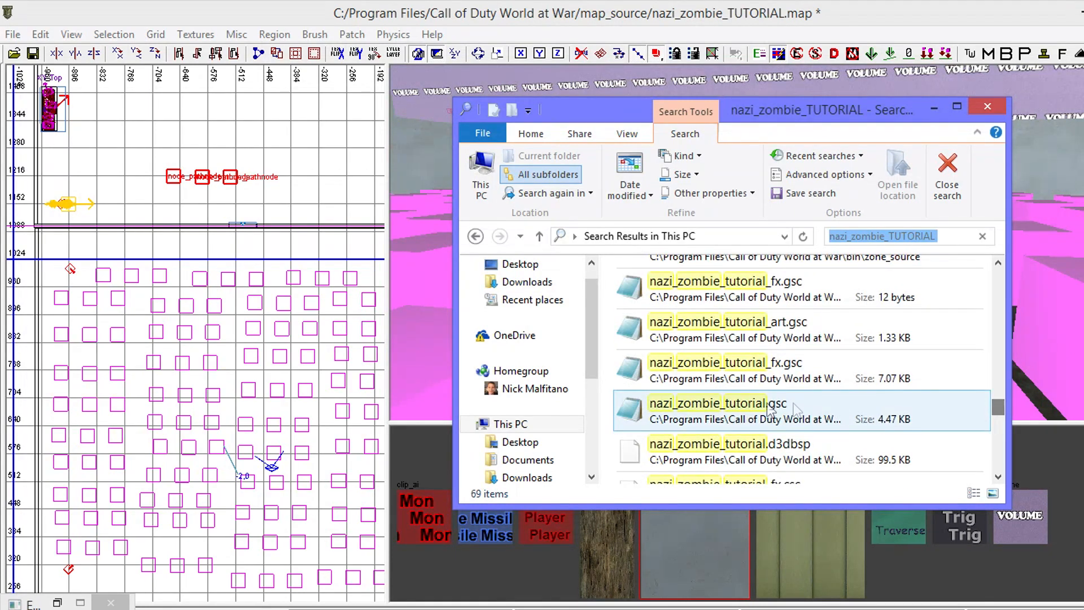
{"action": "left_click_drag", "start_coordinate": [997, 415], "coordinate": [992, 254]}
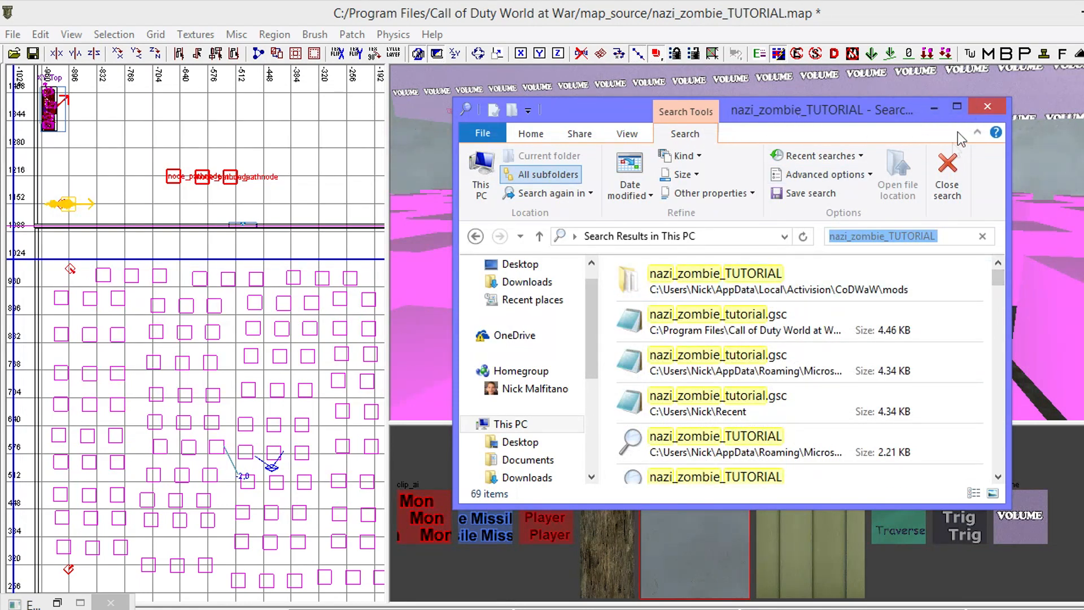
{"action": "left_click", "coordinate": [932, 109]}
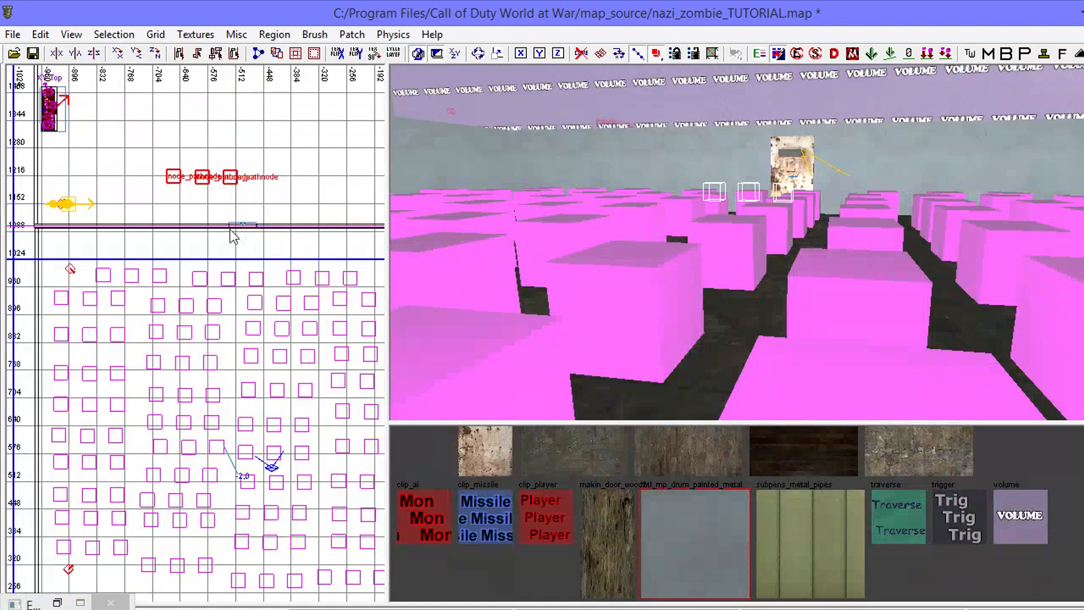
- Move the three selected pathnodes into the narrow zombie spawn area behind the first room's far wall, beside the zombie actors
{"action": "scroll", "coordinate": [233, 236], "scroll_direction": "down", "scroll_amount": 3}
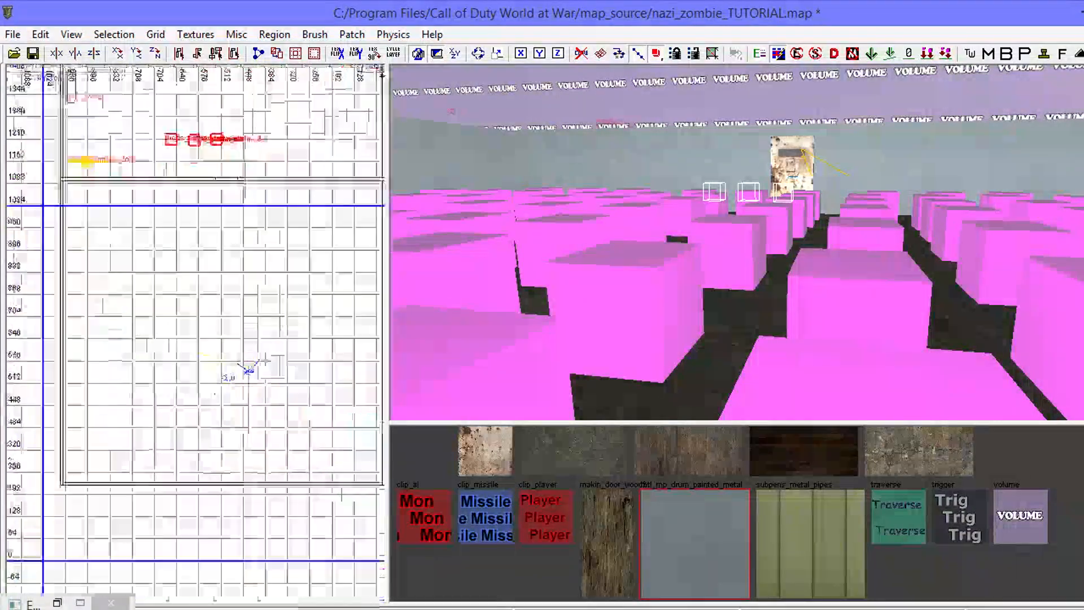
{"action": "right_click_drag", "start_coordinate": [237, 358], "coordinate": [217, 430]}
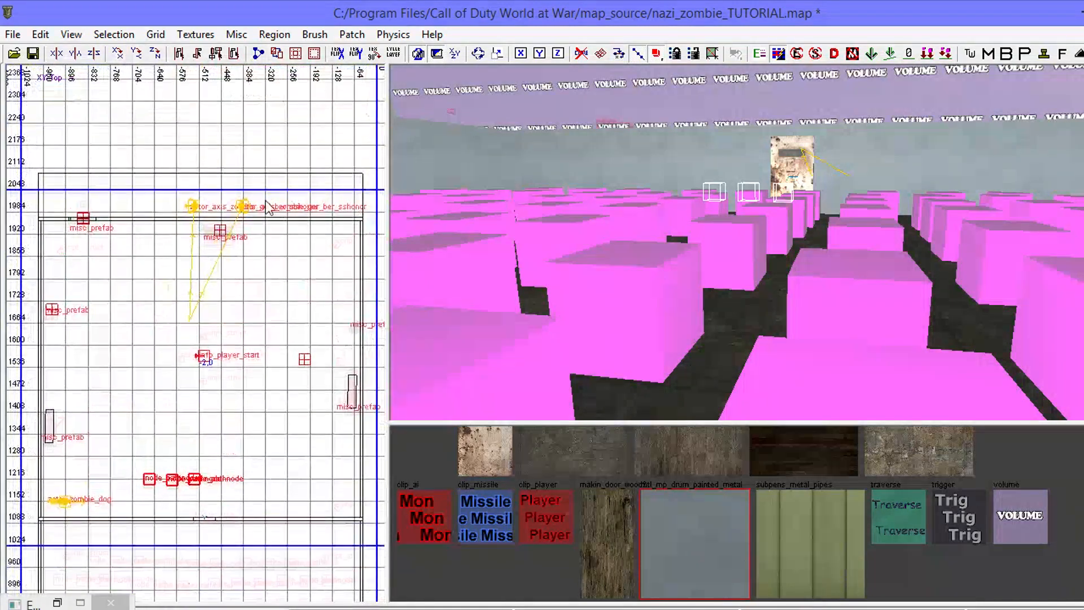
{"action": "left_click_drag", "start_coordinate": [173, 486], "coordinate": [240, 260]}
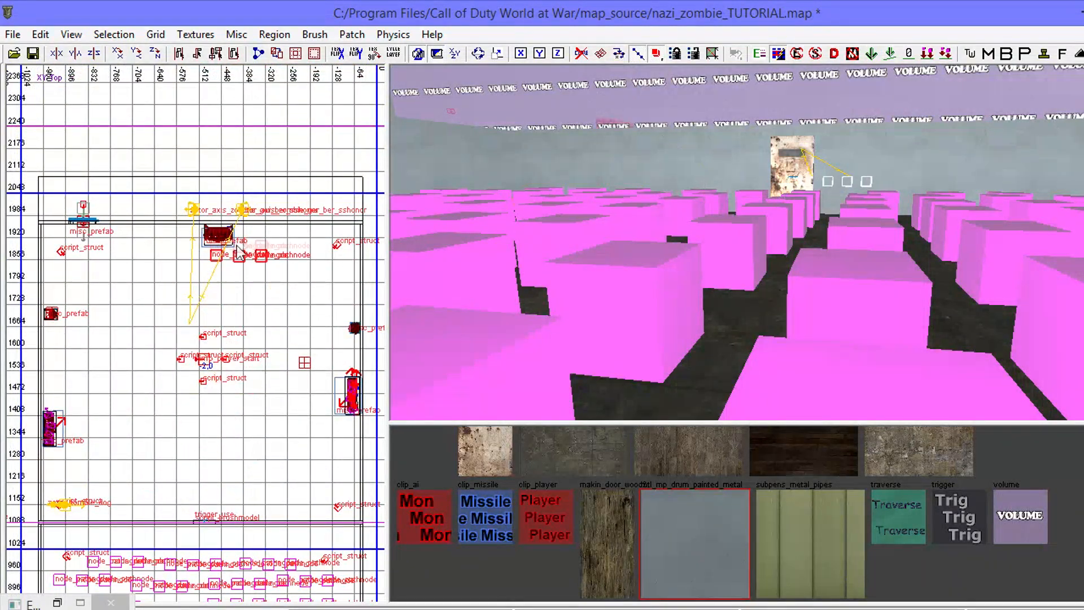
{"action": "scroll", "coordinate": [282, 214], "scroll_direction": "up", "scroll_amount": 6}
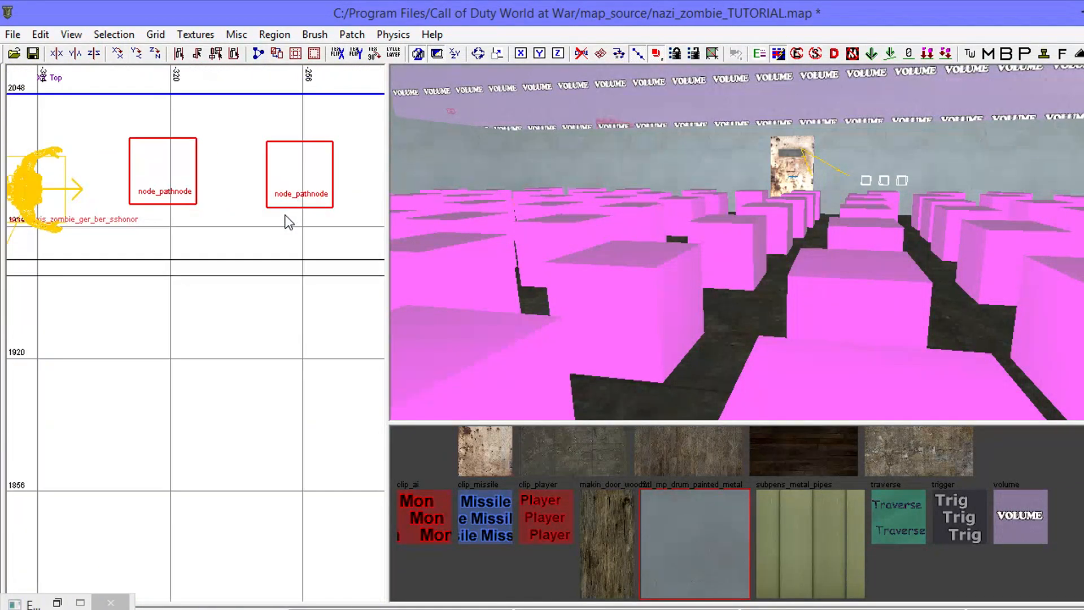
{"action": "mouse_move", "coordinate": [852, 154]}
{"action": "right_mouse_down"}
{"action": "mouse_move", "coordinate": [812, 129]}
{"action": "mouse_move", "coordinate": [767, 141]}
{"action": "mouse_move", "coordinate": [892, 153]}
{"action": "mouse_move", "coordinate": [767, 164]}
{"action": "mouse_move", "coordinate": [847, 164]}
{"action": "mouse_move", "coordinate": [875, 161]}
{"action": "mouse_move", "coordinate": [717, 159]}
{"action": "mouse_move", "coordinate": [841, 158]}
{"action": "mouse_move", "coordinate": [739, 153]}
{"action": "mouse_move", "coordinate": [766, 145]}
{"action": "mouse_move", "coordinate": [824, 155]}
{"action": "mouse_move", "coordinate": [453, 187]}
{"action": "right_mouse_up"}
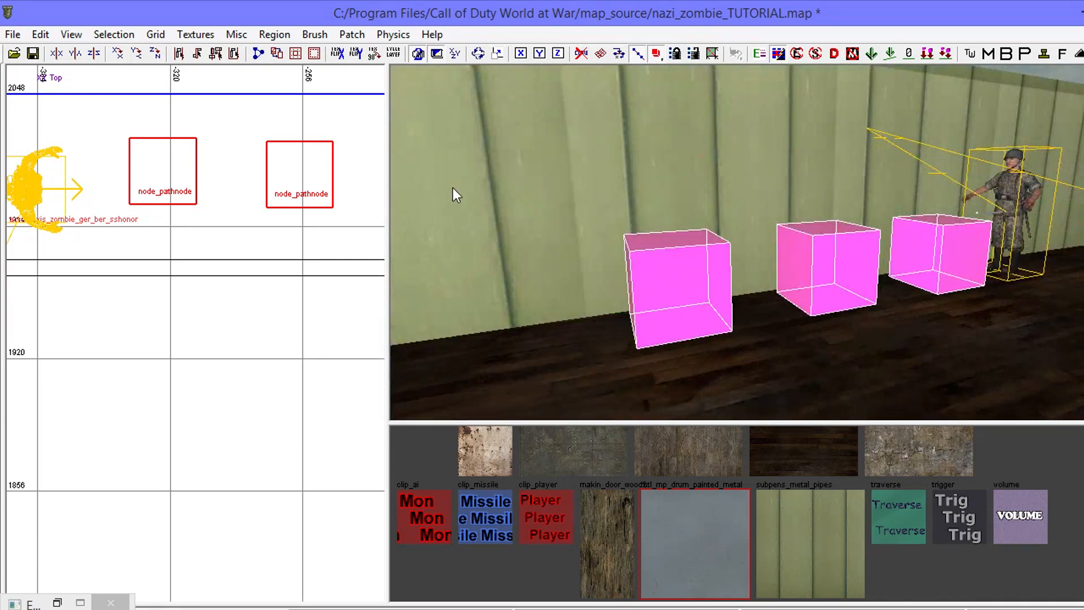
{"action": "scroll", "coordinate": [450, 187], "scroll_direction": "down", "scroll_amount": 5}
{"action": "scroll", "coordinate": [285, 231], "scroll_direction": "down", "scroll_amount": 5}
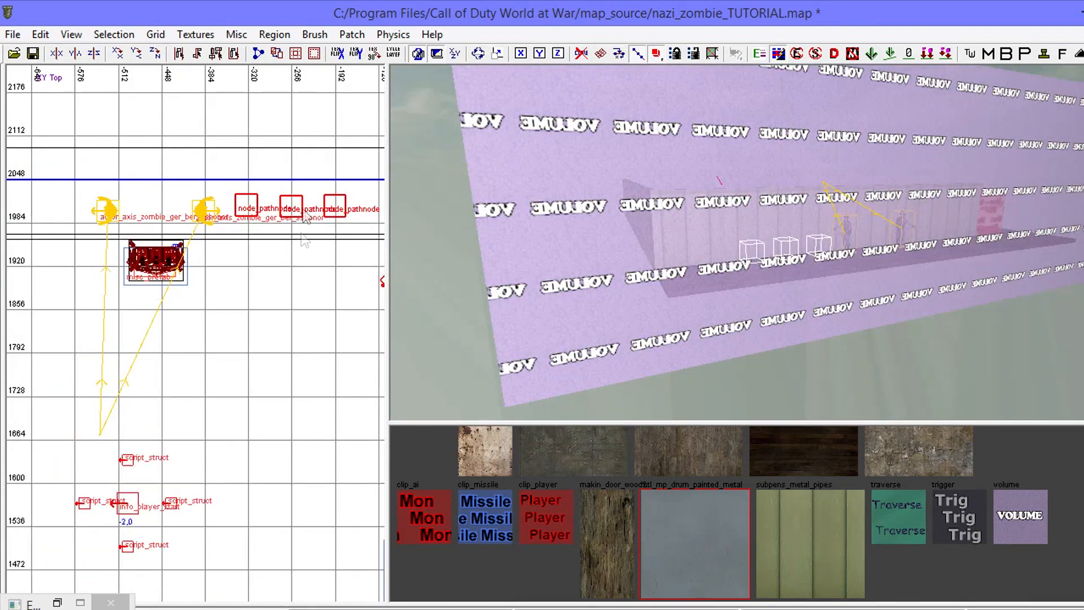
- Duplicate the three-pathnode row twice along the spawn area, up to the boarded window
{"action": "key", "text": "space"}
{"action": "mouse_move", "coordinate": [296, 212]}
{"action": "left_mouse_down"}
{"action": "mouse_move", "coordinate": [34, 210]}
{"action": "mouse_move", "coordinate": [161, 203]}
{"action": "left_mouse_up"}
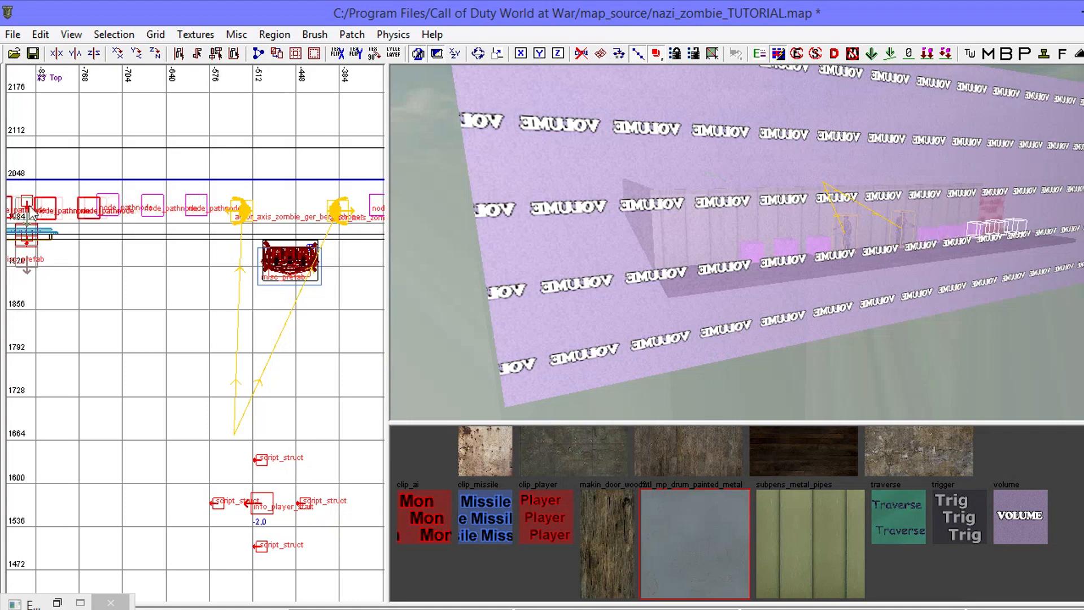
{"action": "left_click_drag", "start_coordinate": [32, 213], "coordinate": [72, 208]}
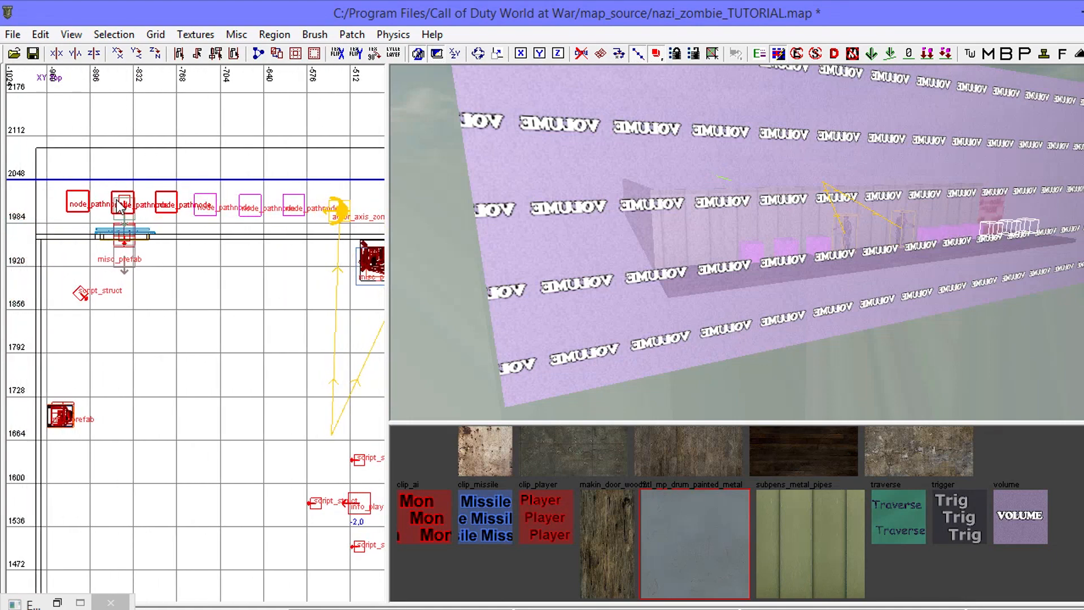
- Delete the middle pathnode that overlaps the boarded window prefab in the spawn area
{"action": "right_click_drag", "start_coordinate": [795, 195], "coordinate": [839, 198]}
{"action": "key", "text": "Escape"}
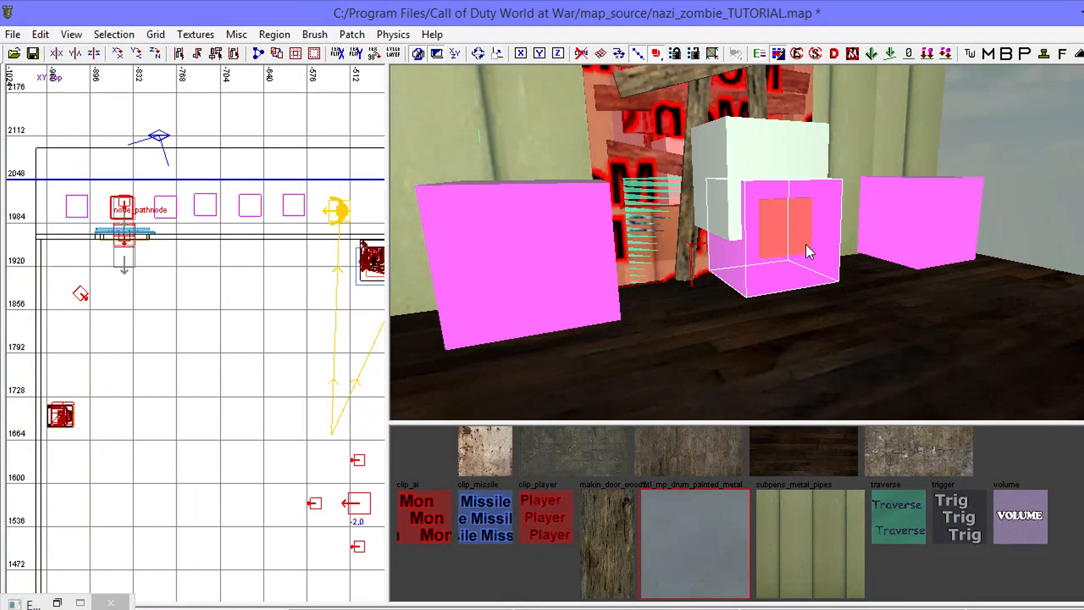
{"action": "key", "text": "Escape"}
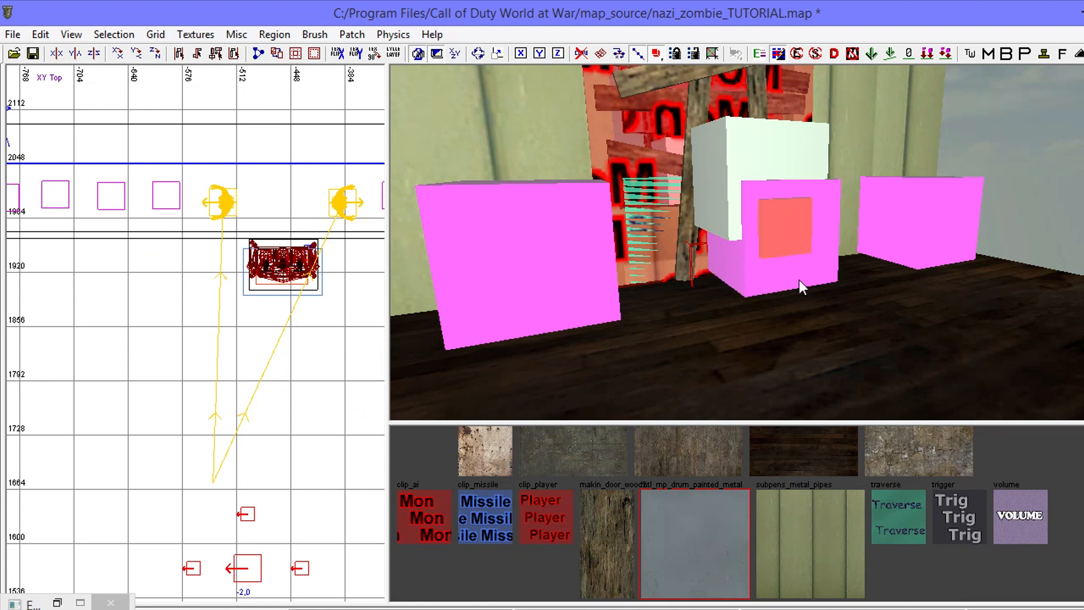
{"action": "left_click", "coordinate": [40, 35]}
{"action": "left_click", "coordinate": [49, 54]}
{"action": "key", "text": "Escape"}
{"action": "left_click", "coordinate": [763, 270], "text": "shift"}
{"action": "key", "text": "Delete"}
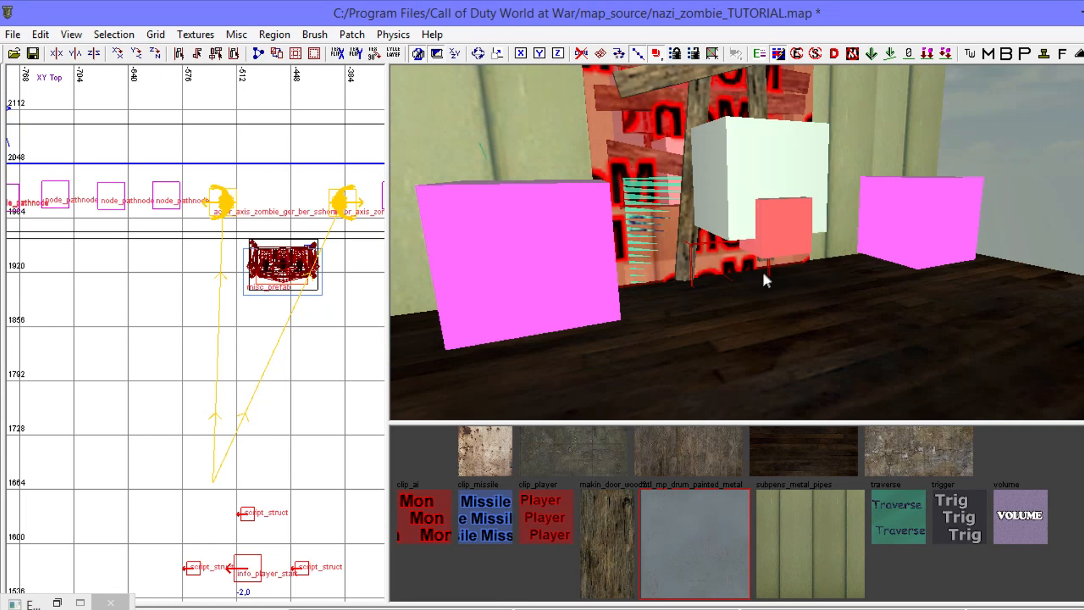
- Try deleting a pathnode near the script_struct in the second room's corner, and undo the deletion
{"action": "mouse_move", "coordinate": [715, 281]}
{"action": "right_mouse_down"}
{"action": "mouse_move", "coordinate": [712, 304]}
{"action": "mouse_move", "coordinate": [750, 282]}
{"action": "mouse_move", "coordinate": [734, 265]}
{"action": "mouse_move", "coordinate": [700, 287]}
{"action": "mouse_move", "coordinate": [705, 277]}
{"action": "mouse_move", "coordinate": [587, 268]}
{"action": "mouse_move", "coordinate": [637, 226]}
{"action": "mouse_move", "coordinate": [705, 243]}
{"action": "mouse_move", "coordinate": [740, 235]}
{"action": "right_mouse_up"}
{"action": "mouse_move", "coordinate": [725, 350]}
{"action": "right_mouse_down"}
{"action": "mouse_move", "coordinate": [728, 299]}
{"action": "mouse_move", "coordinate": [727, 366]}
{"action": "right_mouse_up"}
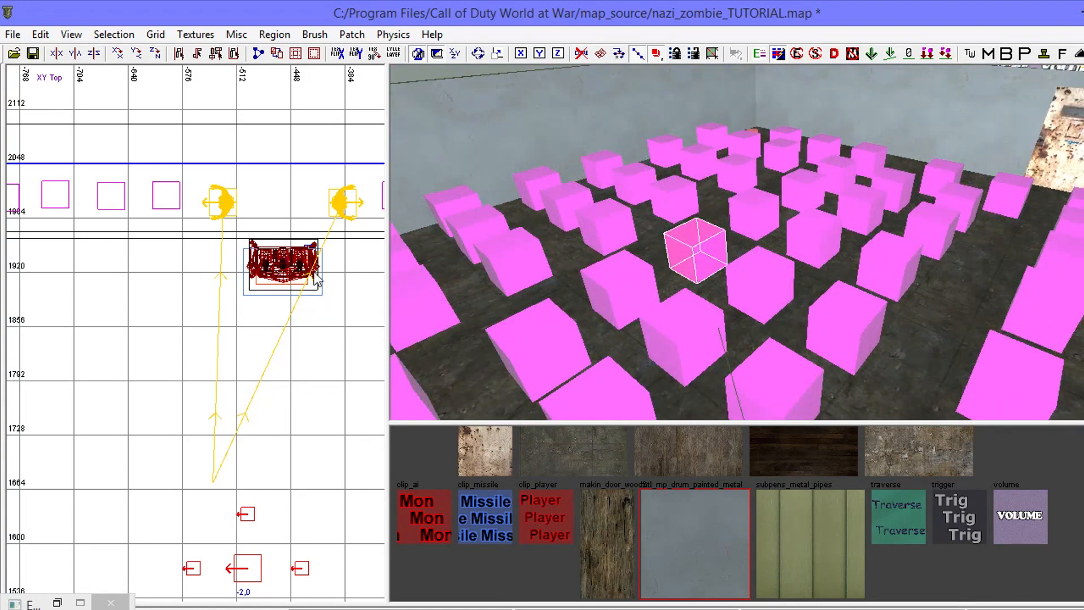
{"action": "scroll", "coordinate": [317, 280], "scroll_direction": "down", "scroll_amount": 5}
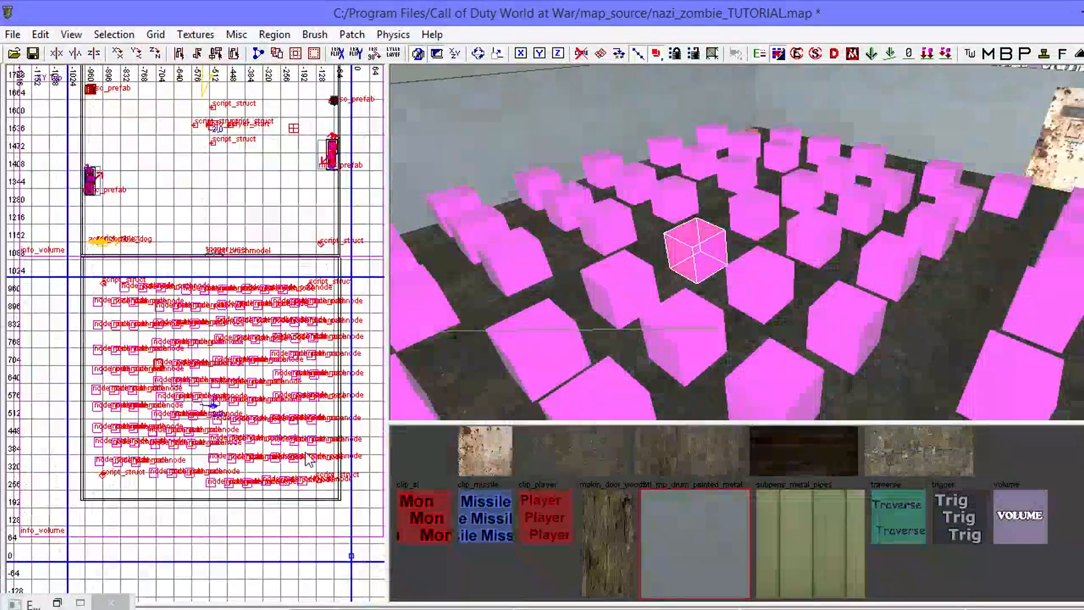
{"action": "scroll", "coordinate": [308, 460], "scroll_direction": "up", "scroll_amount": 5}
{"action": "right_click_drag", "start_coordinate": [839, 278], "coordinate": [863, 276]}
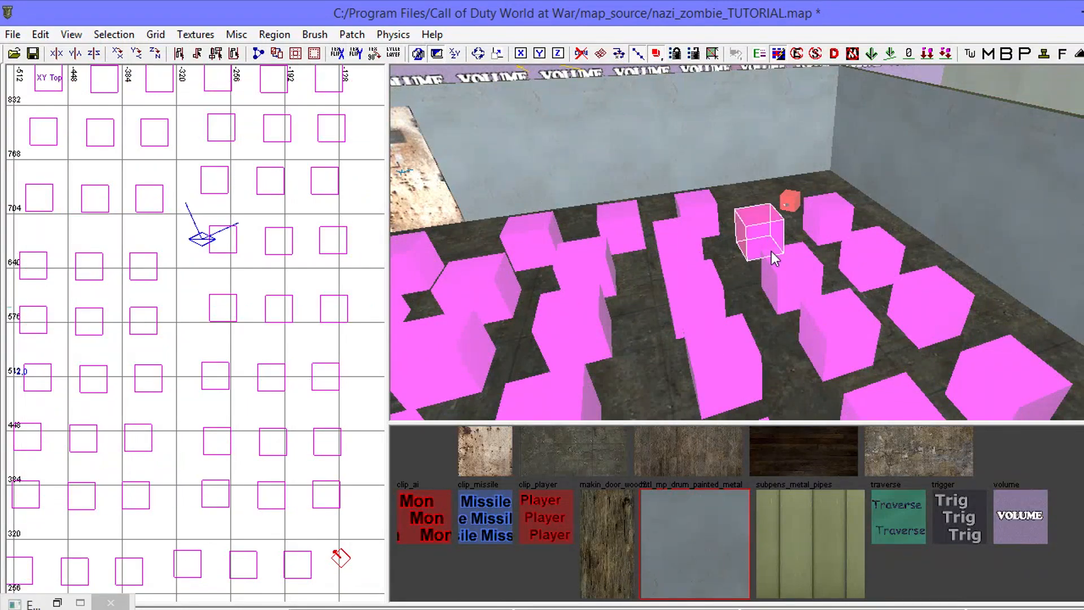
{"action": "key", "text": "BackSpace"}
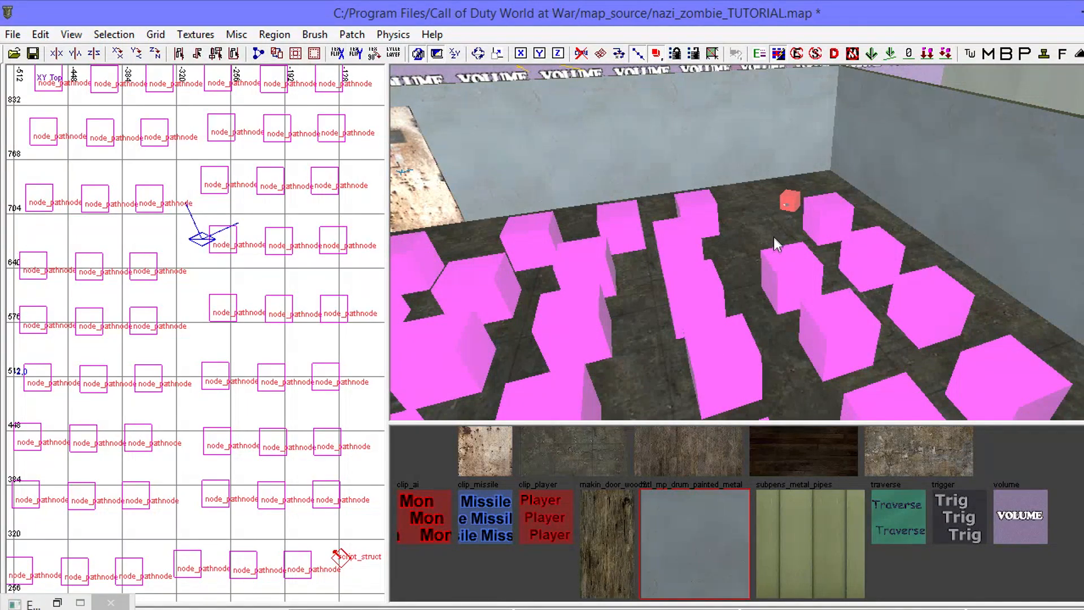
{"action": "mouse_move", "coordinate": [780, 239]}
{"action": "right_mouse_down"}
{"action": "mouse_move", "coordinate": [782, 265]}
{"action": "mouse_move", "coordinate": [782, 239]}
{"action": "right_mouse_up"}
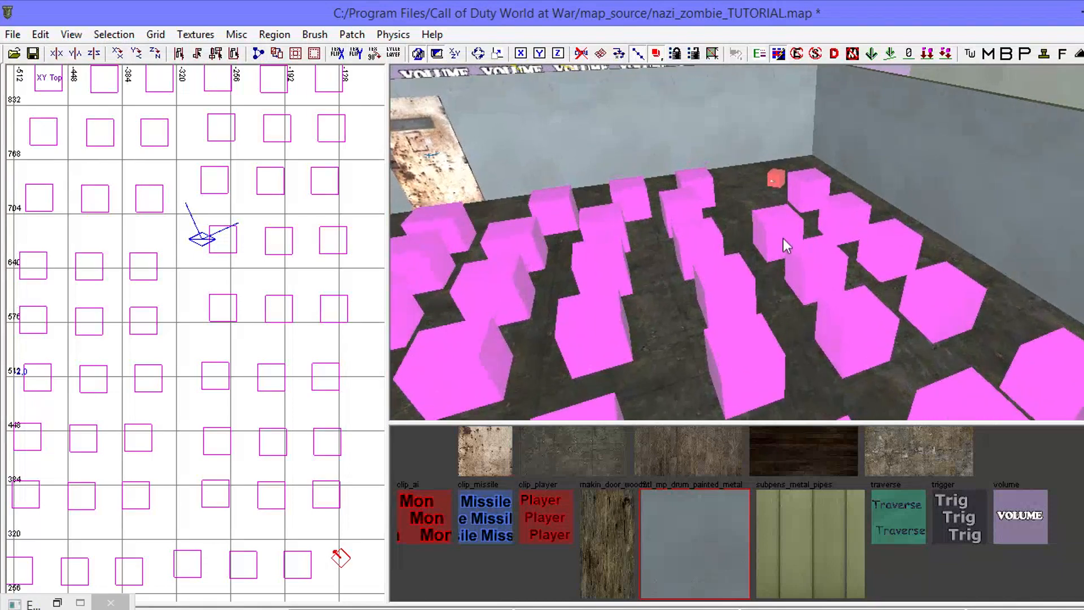
{"action": "left_click", "coordinate": [69, 35]}
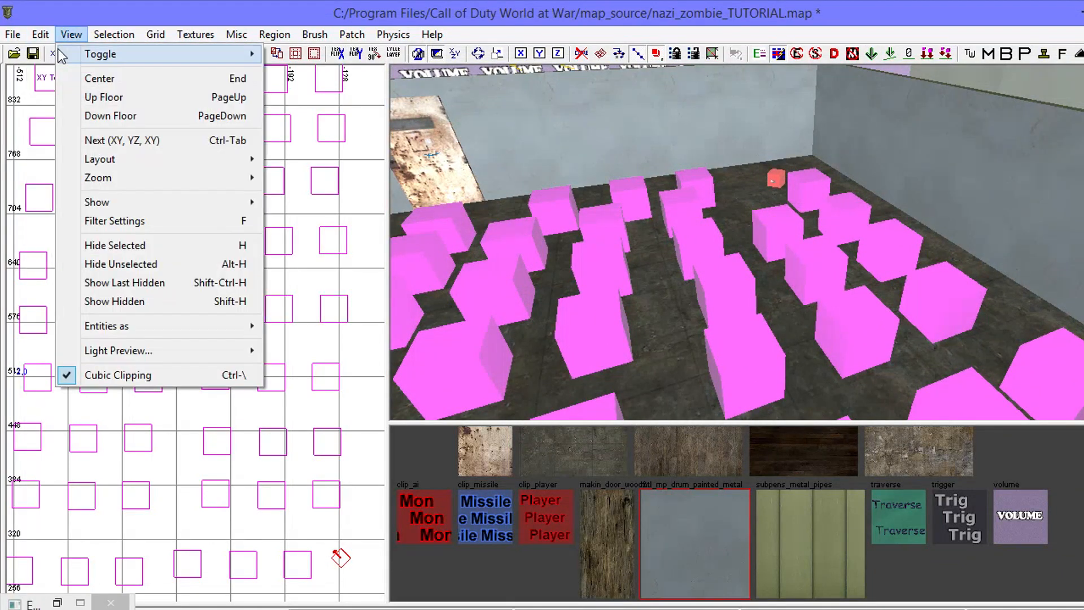
{"action": "mouse_move", "coordinate": [40, 34]}
{"action": "left_click", "coordinate": [56, 54]}
{"action": "right_click_drag", "start_coordinate": [658, 154], "coordinate": [782, 99]}
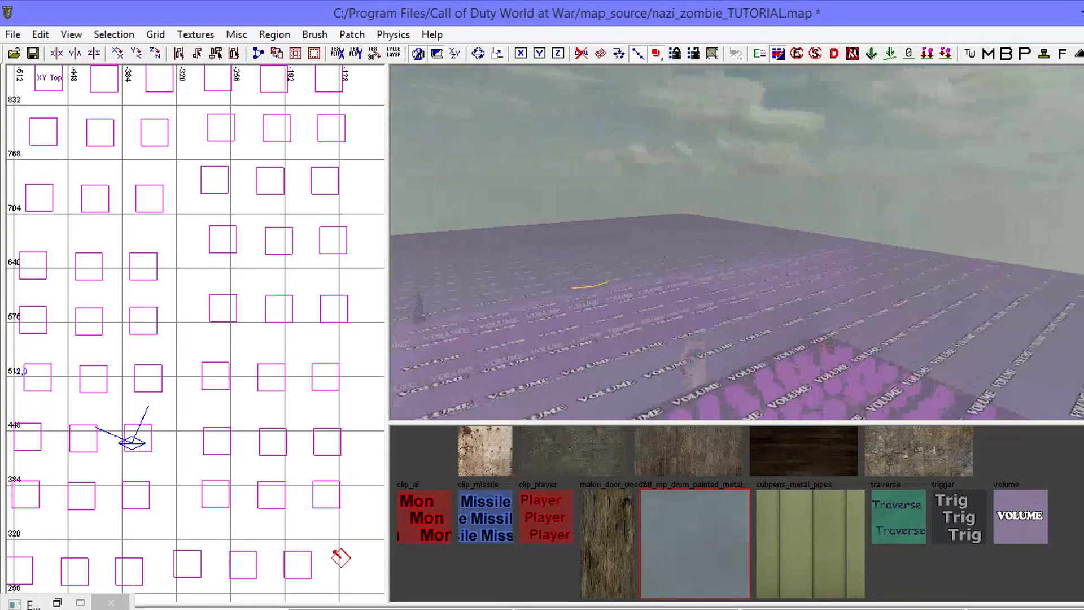
{"action": "mouse_move", "coordinate": [782, 99]}
{"action": "right_mouse_down"}
{"action": "mouse_move", "coordinate": [760, 102]}
{"action": "mouse_move", "coordinate": [804, 102]}
{"action": "mouse_move", "coordinate": [771, 104]}
{"action": "mouse_move", "coordinate": [786, 105]}
{"action": "right_mouse_up"}
{"action": "right_click_drag", "start_coordinate": [763, 171], "coordinate": [763, 171]}
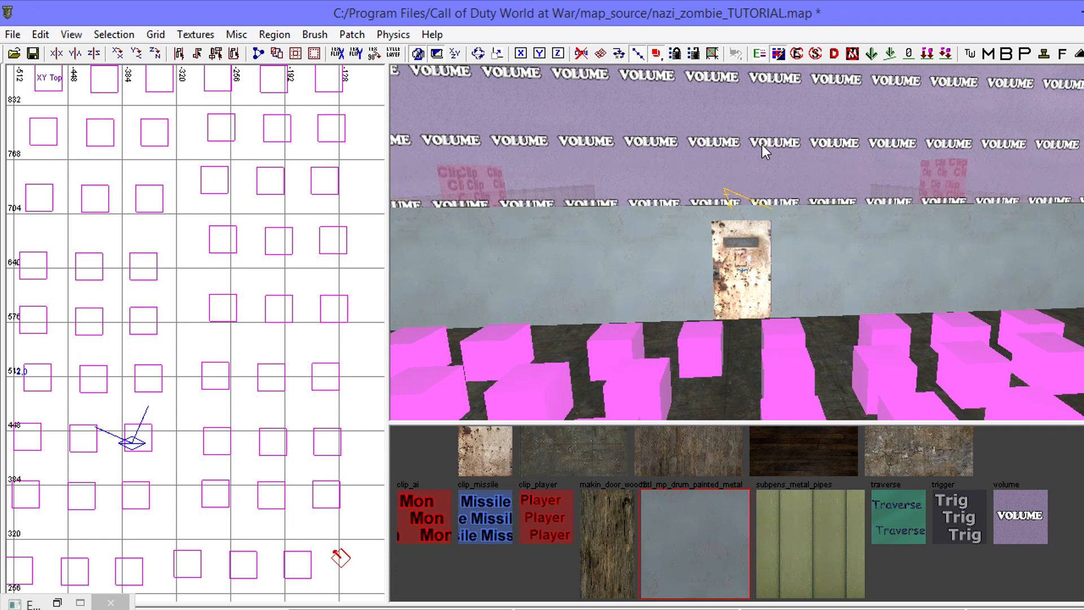
{"action": "mouse_move", "coordinate": [747, 79]}
{"action": "right_mouse_down"}
{"action": "mouse_move", "coordinate": [746, 102]}
{"action": "mouse_move", "coordinate": [711, 152]}
{"action": "mouse_move", "coordinate": [678, 161]}
{"action": "mouse_move", "coordinate": [598, 163]}
{"action": "mouse_move", "coordinate": [607, 149]}
{"action": "mouse_move", "coordinate": [565, 135]}
{"action": "mouse_move", "coordinate": [638, 127]}
{"action": "mouse_move", "coordinate": [649, 96]}
{"action": "mouse_move", "coordinate": [587, 110]}
{"action": "mouse_move", "coordinate": [417, 113]}
{"action": "mouse_move", "coordinate": [409, 90]}
{"action": "mouse_move", "coordinate": [415, 74]}
{"action": "mouse_move", "coordinate": [432, 85]}
{"action": "mouse_move", "coordinate": [451, 67]}
{"action": "mouse_move", "coordinate": [524, 90]}
{"action": "mouse_move", "coordinate": [491, 107]}
{"action": "mouse_move", "coordinate": [452, 101]}
{"action": "mouse_move", "coordinate": [440, 68]}
{"action": "mouse_move", "coordinate": [497, 102]}
{"action": "mouse_move", "coordinate": [451, 68]}
{"action": "mouse_move", "coordinate": [480, 93]}
{"action": "mouse_move", "coordinate": [514, 99]}
{"action": "mouse_move", "coordinate": [536, 85]}
{"action": "mouse_move", "coordinate": [508, 93]}
{"action": "mouse_move", "coordinate": [519, 130]}
{"action": "mouse_move", "coordinate": [508, 90]}
{"action": "mouse_move", "coordinate": [496, 107]}
{"action": "mouse_move", "coordinate": [505, 104]}
{"action": "mouse_move", "coordinate": [480, 99]}
{"action": "right_mouse_up"}
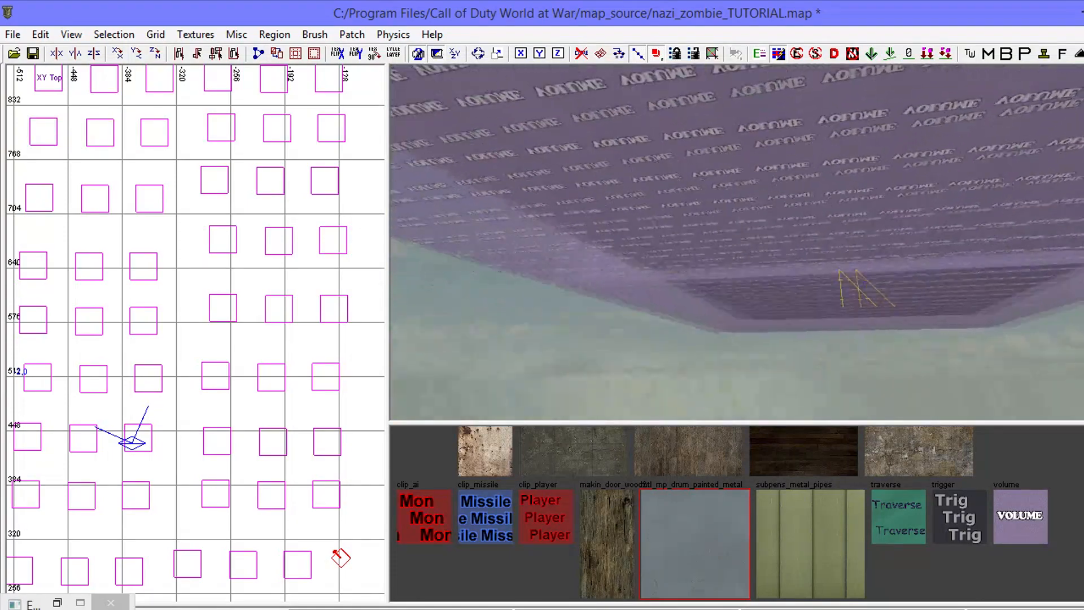